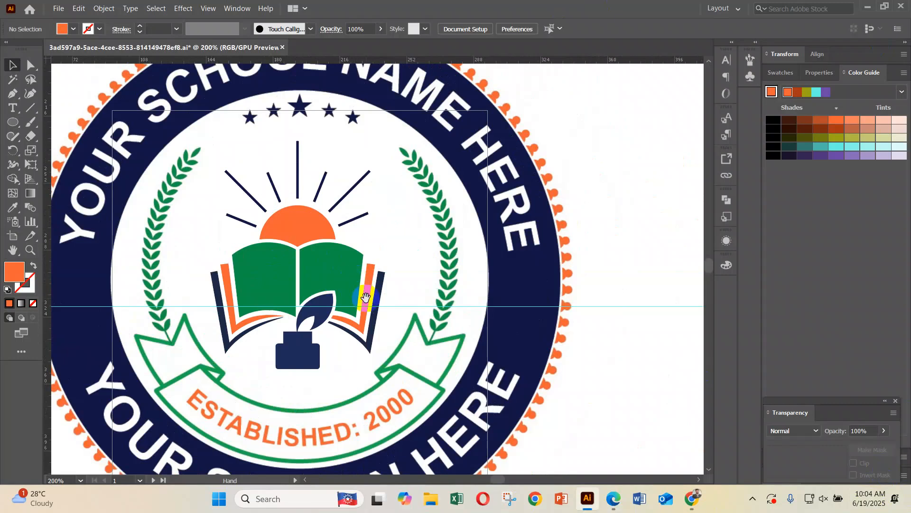
Swap the fill and stroke colours so new shapes have no fill and an orange stroke, working in the blank area beside the artboard.
{"action": "left_click_drag", "start_coordinate": [403, 281], "coordinate": [332, 315]}
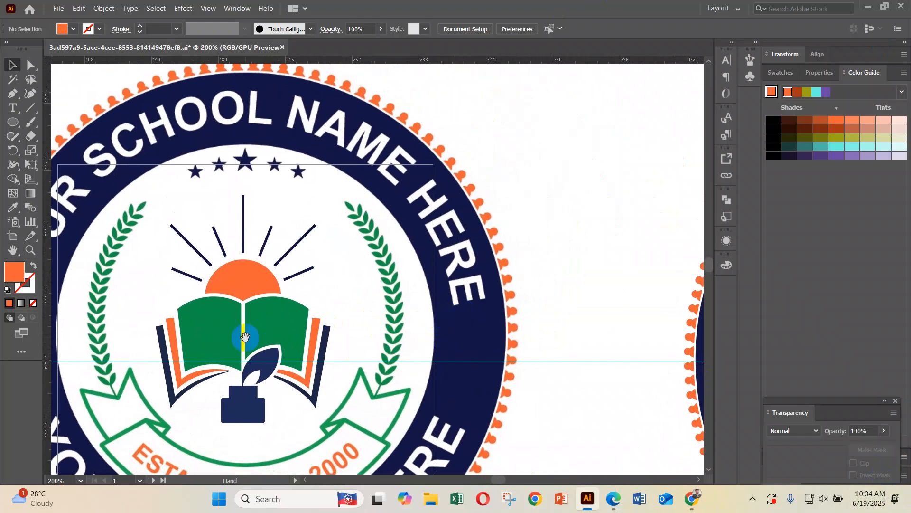
{"action": "left_click_drag", "start_coordinate": [497, 257], "coordinate": [312, 193]}
{"action": "key", "text": "ctrl+minus"}
{"action": "key", "text": "ctrl+minus"}
{"action": "key", "text": "ctrl+minus"}
{"action": "left_click_drag", "start_coordinate": [375, 230], "coordinate": [195, 247]}
{"action": "left_click", "coordinate": [30, 195]}
{"action": "left_click", "coordinate": [33, 265]}
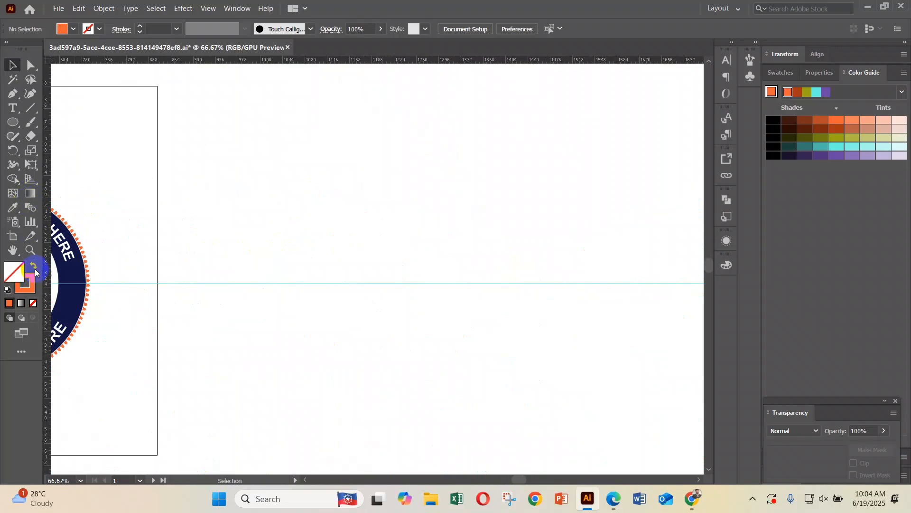
{"action": "left_click", "coordinate": [34, 284]}
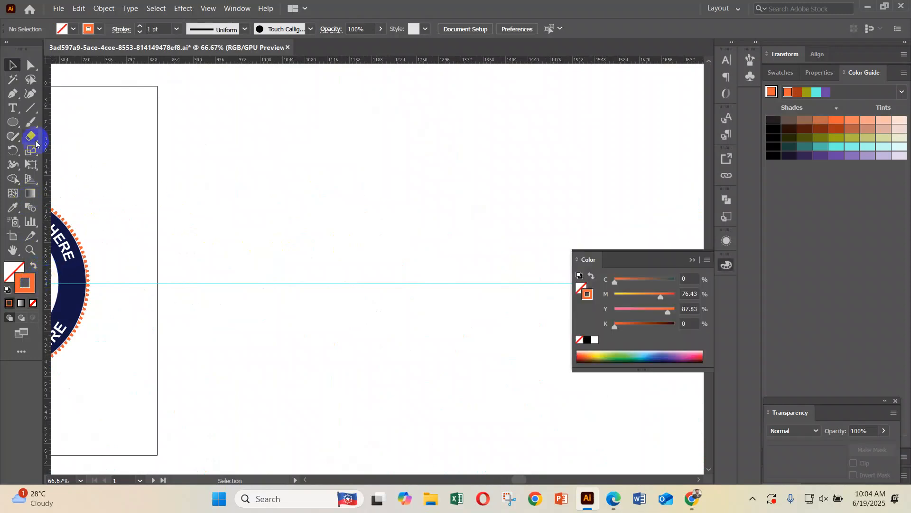
Draw a small perfect circle on the blank canvas outside the artboard, reduce its size, deselect it and collapse the colour settings.
{"action": "left_click", "coordinate": [18, 126]}
{"action": "left_click_drag", "start_coordinate": [306, 182], "coordinate": [352, 252]}
{"action": "left_click", "coordinate": [13, 65]}
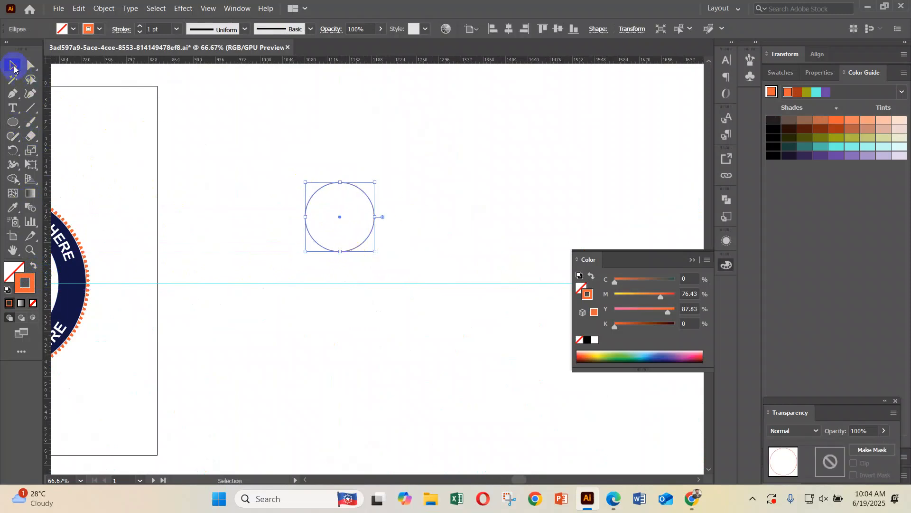
{"action": "left_click_drag", "start_coordinate": [346, 185], "coordinate": [344, 208]}
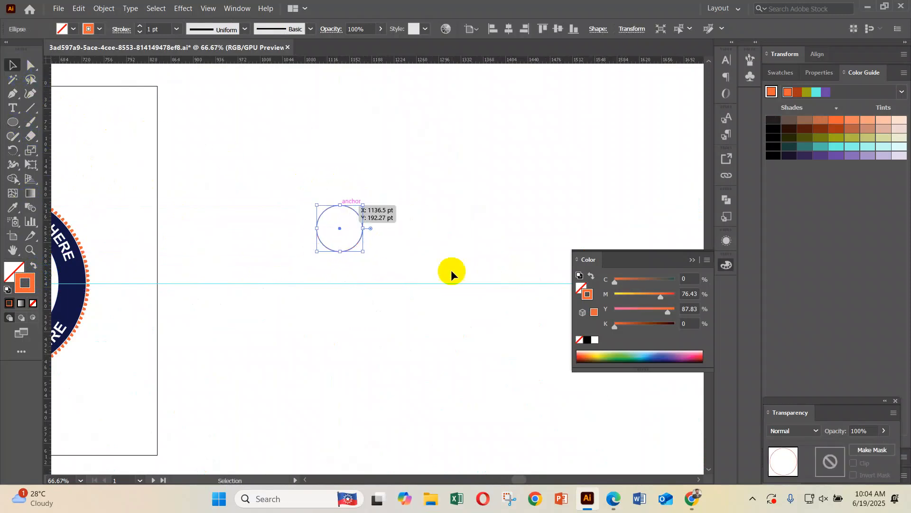
{"action": "left_click", "coordinate": [378, 241]}
{"action": "left_click", "coordinate": [378, 241]}
{"action": "left_click", "coordinate": [385, 246]}
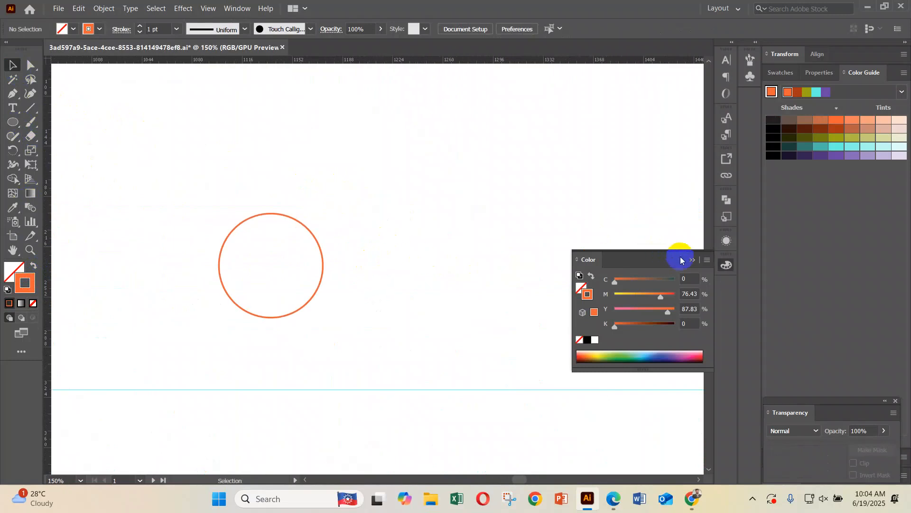
{"action": "left_click", "coordinate": [696, 262]}
Start a Distort & Transform > Transform effect on the circle with a 1° rotation angle and 2 copies.
{"action": "left_click_drag", "start_coordinate": [394, 225], "coordinate": [151, 252]}
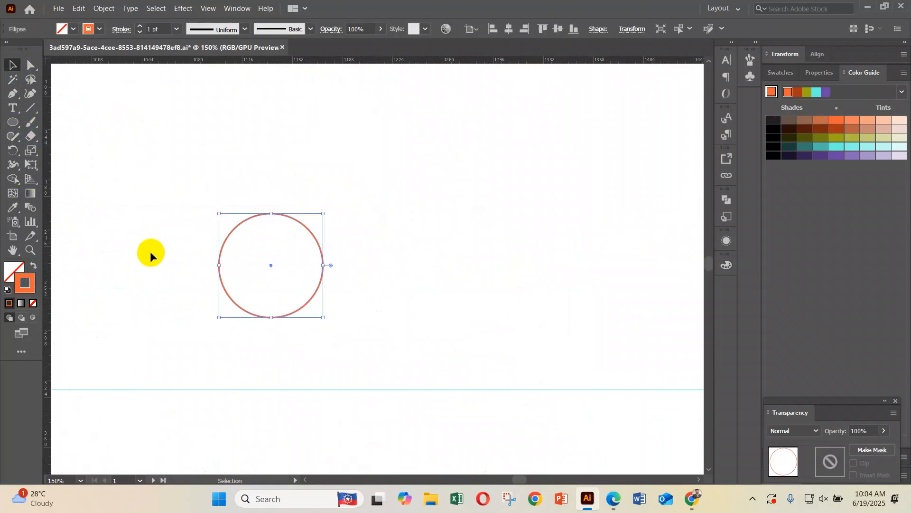
{"action": "left_click", "coordinate": [183, 8]}
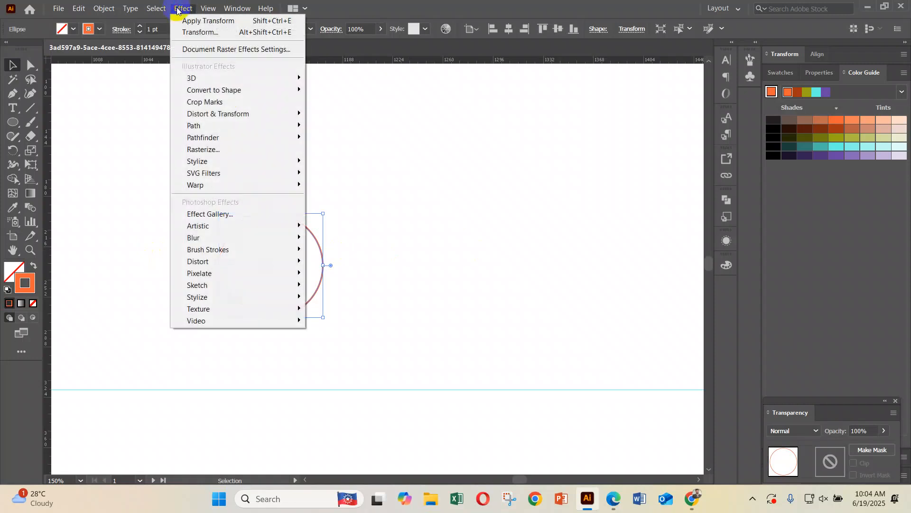
{"action": "mouse_move", "coordinate": [229, 114]}
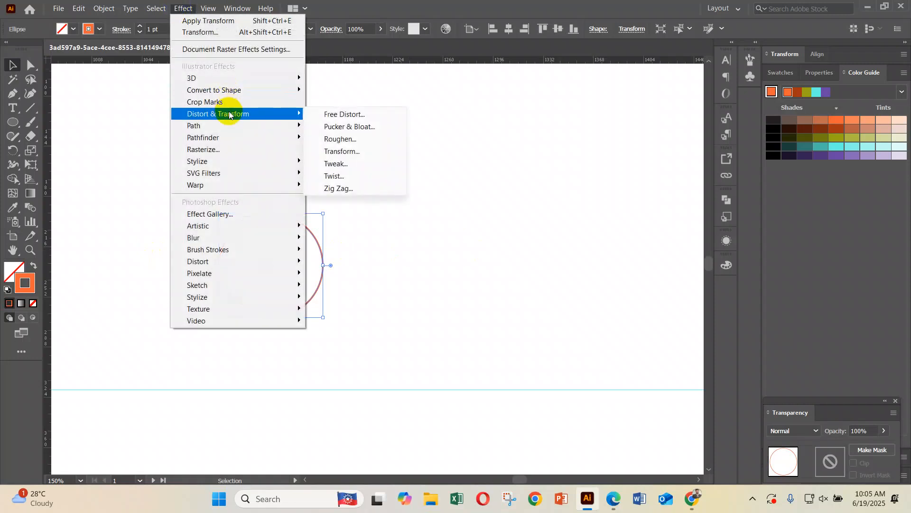
{"action": "left_click", "coordinate": [350, 150]}
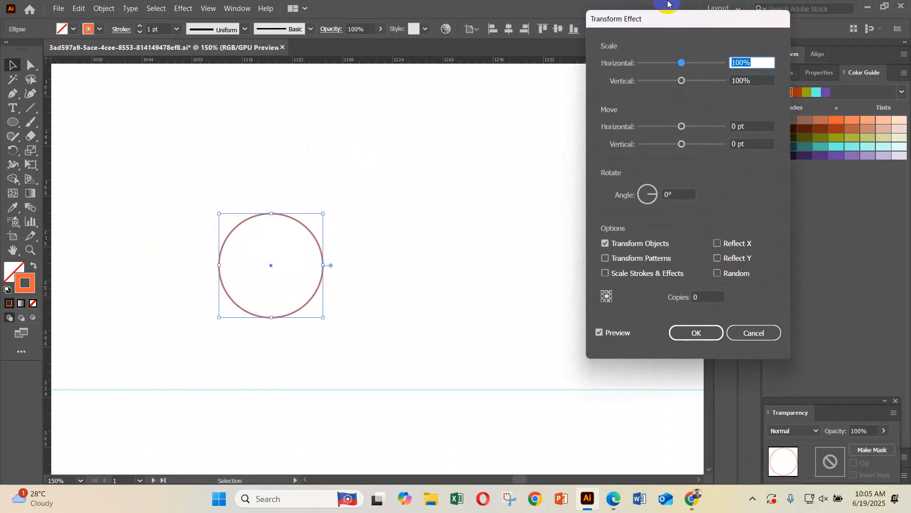
{"action": "left_click_drag", "start_coordinate": [668, 21], "coordinate": [544, 46]}
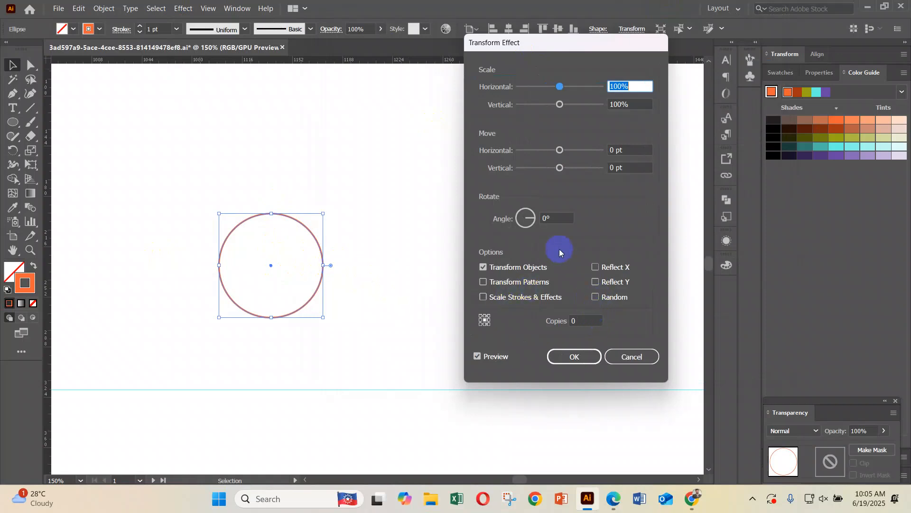
{"action": "left_click", "coordinate": [562, 216]}
{"action": "key", "text": "Up"}
{"action": "left_click", "coordinate": [585, 319]}
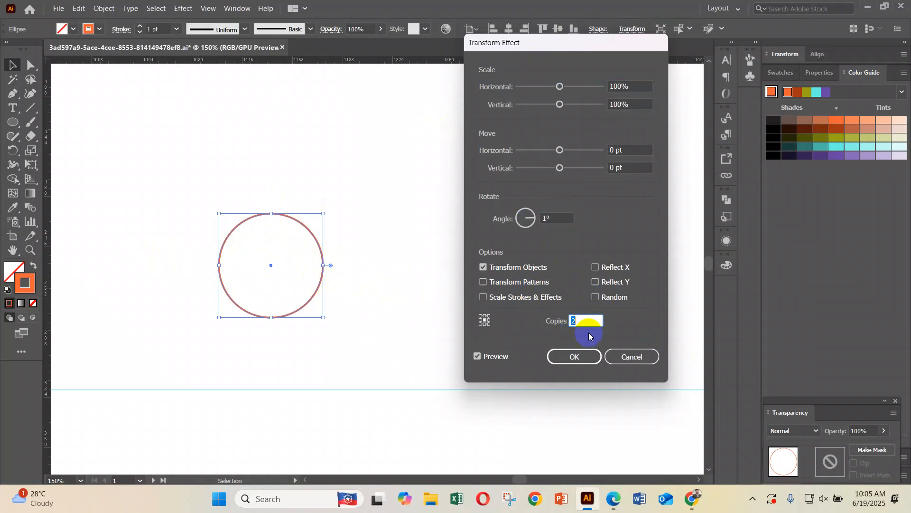
Set the Transform effect's horizontal move to 37 pt so the circle copies overlap in a row.
{"action": "left_click", "coordinate": [638, 149]}
{"action": "key", "text": "Up"}
{"action": "key", "text": "Up"}
{"action": "key", "text": "Up"}
{"action": "key", "text": "Up"}
{"action": "key", "text": "Up"}
{"action": "key", "text": "Up"}
{"action": "key", "text": "Up"}
{"action": "key", "text": "Up"}
{"action": "key", "text": "Up"}
{"action": "key", "text": "Up"}
{"action": "key", "text": "Up"}
{"action": "key", "text": "Up"}
{"action": "key", "text": "Up"}
{"action": "key", "text": "Up"}
{"action": "key", "text": "Up"}
{"action": "key", "text": "Up"}
{"action": "key", "text": "Up"}
{"action": "key", "text": "Up"}
{"action": "key", "text": "Up"}
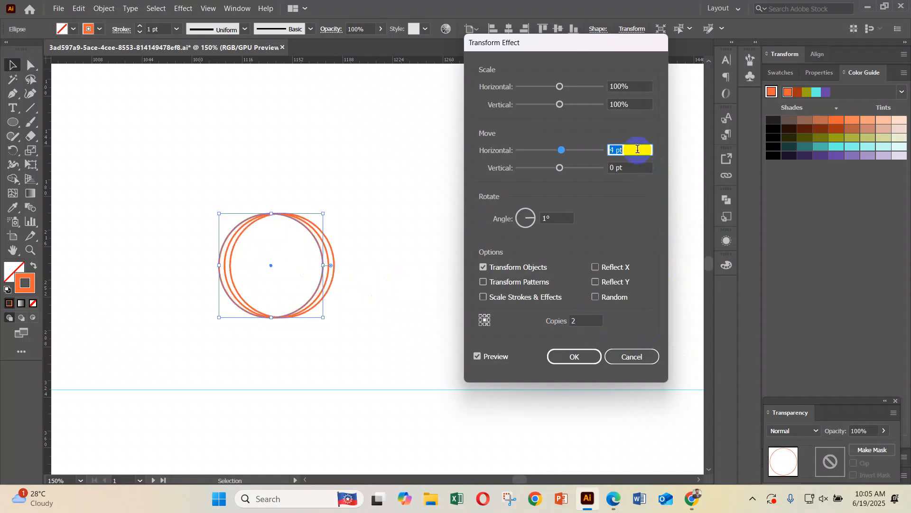
{"action": "key", "text": "Up"}
{"action": "key", "text": "Up"}
{"action": "key", "text": "Up"}
{"action": "key", "text": "Up"}
{"action": "key", "text": "Up"}
{"action": "key", "text": "Up"}
{"action": "key", "text": "Up"}
{"action": "key", "text": "Up"}
{"action": "key", "text": "Up"}
{"action": "key", "text": "Up"}
{"action": "key", "text": "Up"}
{"action": "key", "text": "Up"}
{"action": "key", "text": "Up"}
{"action": "key", "text": "Up"}
{"action": "key", "text": "Up"}
{"action": "key", "text": "Up"}
{"action": "key", "text": "Up"}
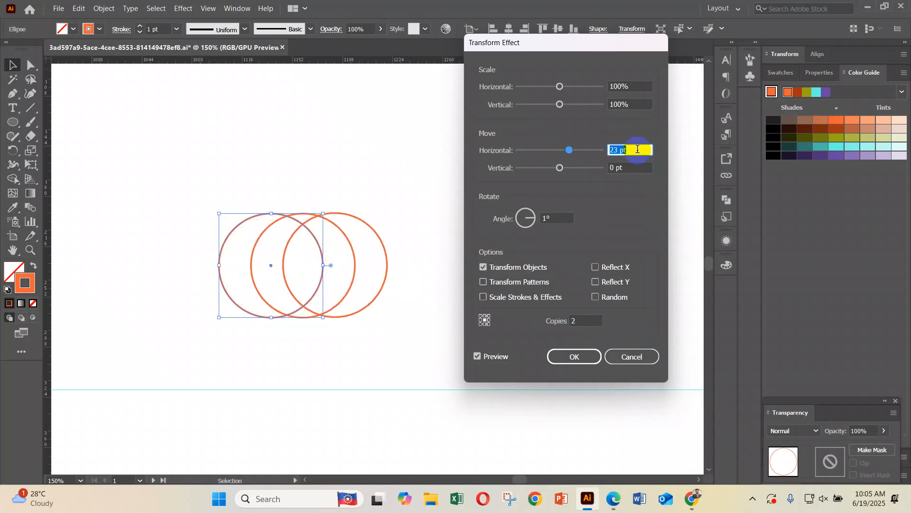
{"action": "key", "text": "Up"}
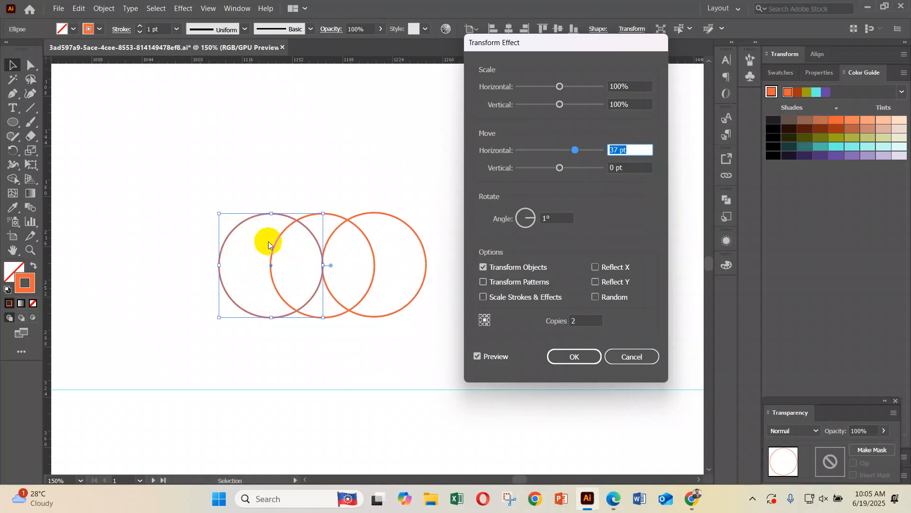
Set the Transform effect's rotation angle to 120° to arrange the circles in a triangle, and apply the effect.
{"action": "left_click", "coordinate": [559, 215]}
{"action": "key", "text": "Up"}
{"action": "key", "text": "Up"}
{"action": "key", "text": "Up"}
{"action": "key", "text": "Up"}
{"action": "key", "text": "Up"}
{"action": "key", "text": "Up"}
{"action": "key", "text": "Up"}
{"action": "key", "text": "Up"}
{"action": "key", "text": "Up"}
{"action": "key", "text": "Up"}
{"action": "key", "text": "Up"}
{"action": "key", "text": "Up"}
{"action": "key", "text": "shift+Up"}
{"action": "key", "text": "shift+Up"}
{"action": "key", "text": "shift+Up"}
{"action": "key", "text": "shift+Up"}
{"action": "key", "text": "shift+Up"}
{"action": "key", "text": "shift+Up"}
{"action": "key", "text": "shift+Up"}
{"action": "key", "text": "shift+Up"}
{"action": "key", "text": "shift+Up"}
{"action": "key", "text": "shift+Up"}
{"action": "key", "text": "shift+Up"}
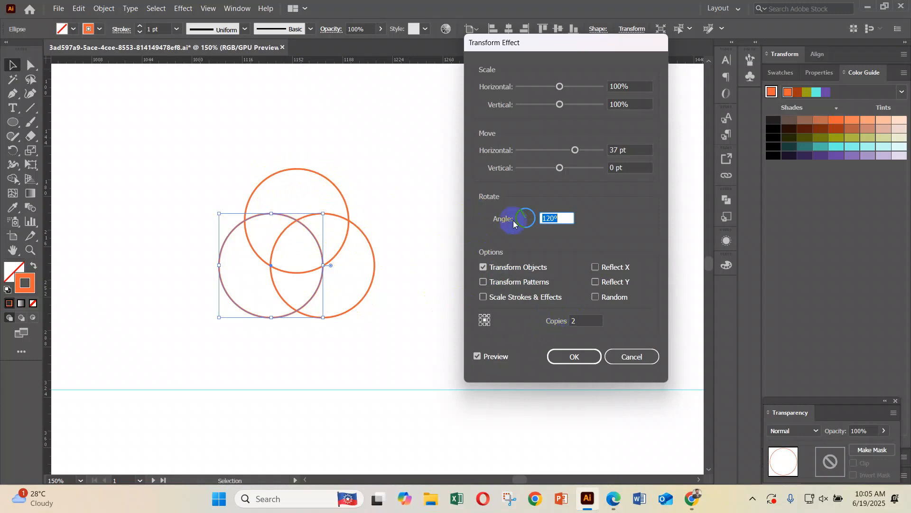
{"action": "left_click", "coordinate": [562, 218]}
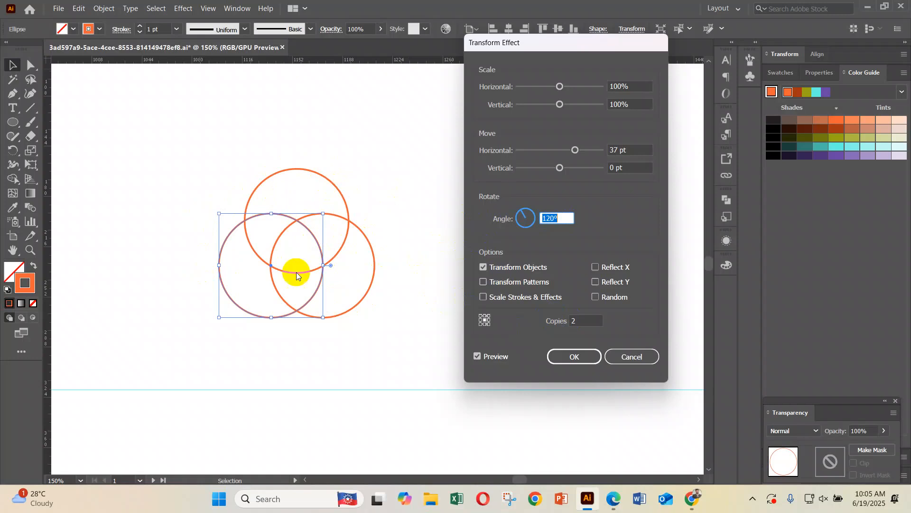
{"action": "left_click", "coordinate": [531, 219]}
{"action": "left_click", "coordinate": [553, 226]}
{"action": "left_click", "coordinate": [554, 229]}
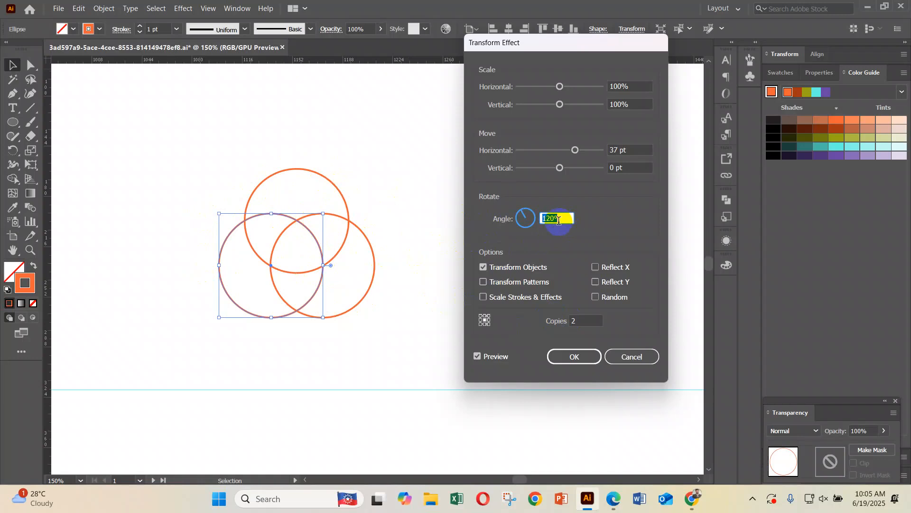
{"action": "left_click", "coordinate": [510, 219]}
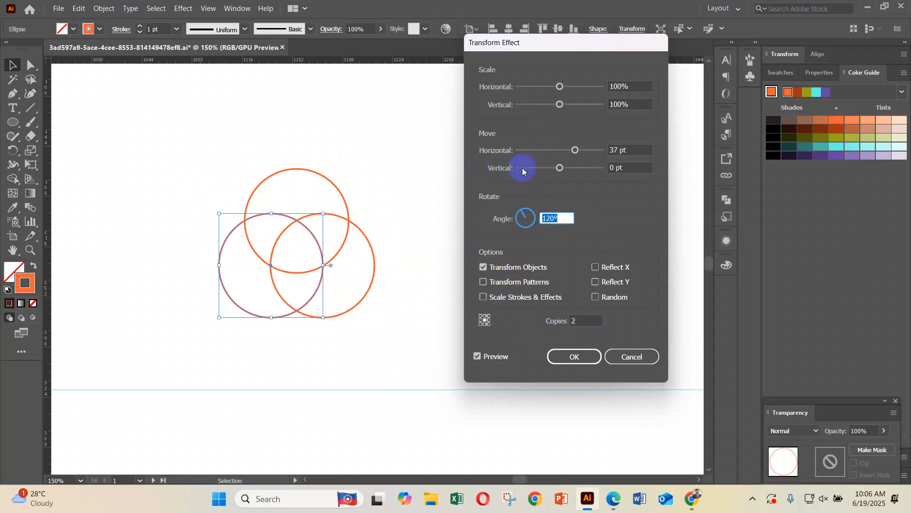
{"action": "left_click", "coordinate": [563, 220]}
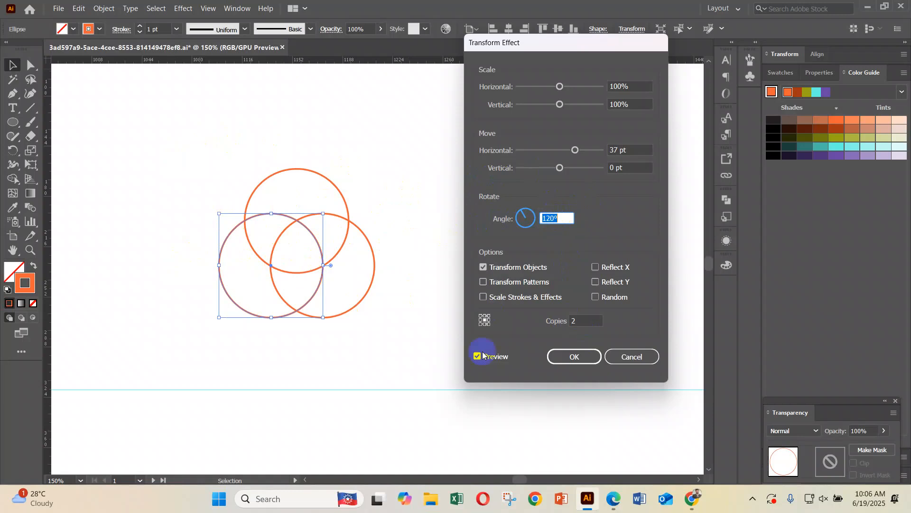
{"action": "left_click", "coordinate": [574, 357]}
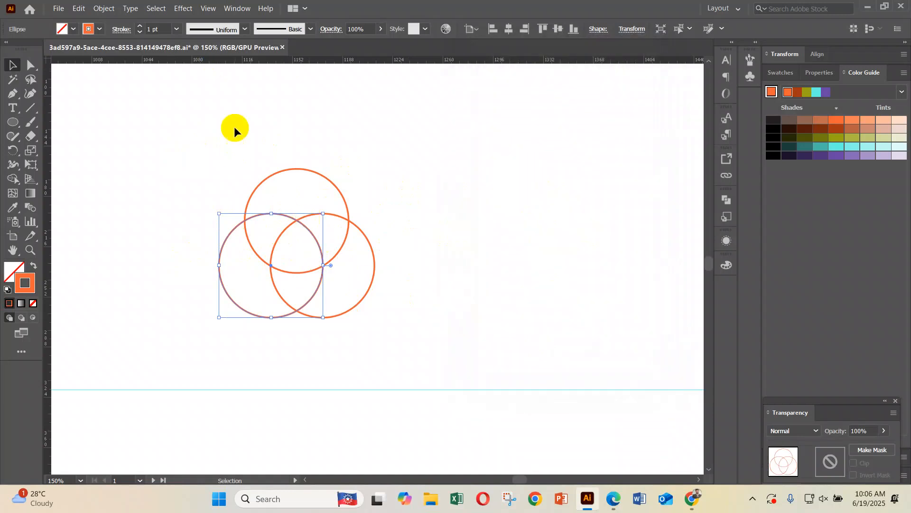
Expand the appearance of the transformed circle and ungroup the resulting circles.
{"action": "left_click", "coordinate": [103, 6]}
{"action": "left_click", "coordinate": [155, 155]}
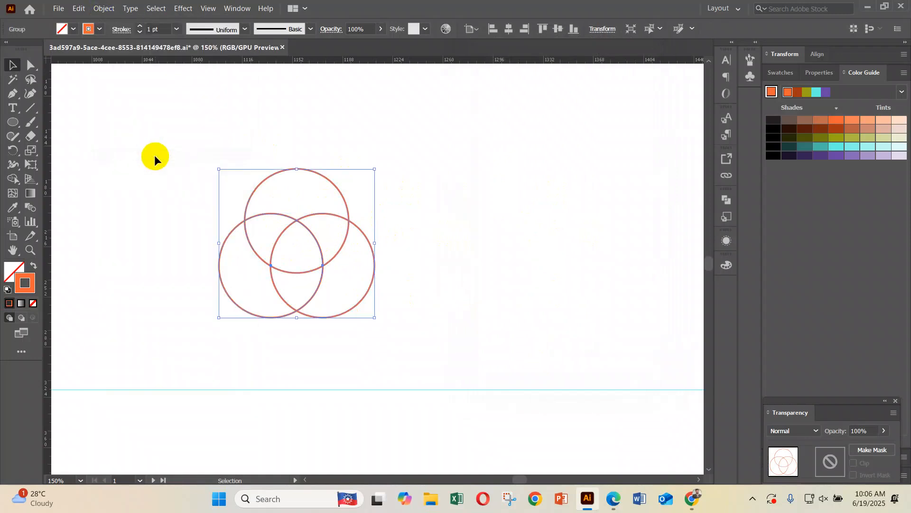
{"action": "left_click", "coordinate": [155, 155]}
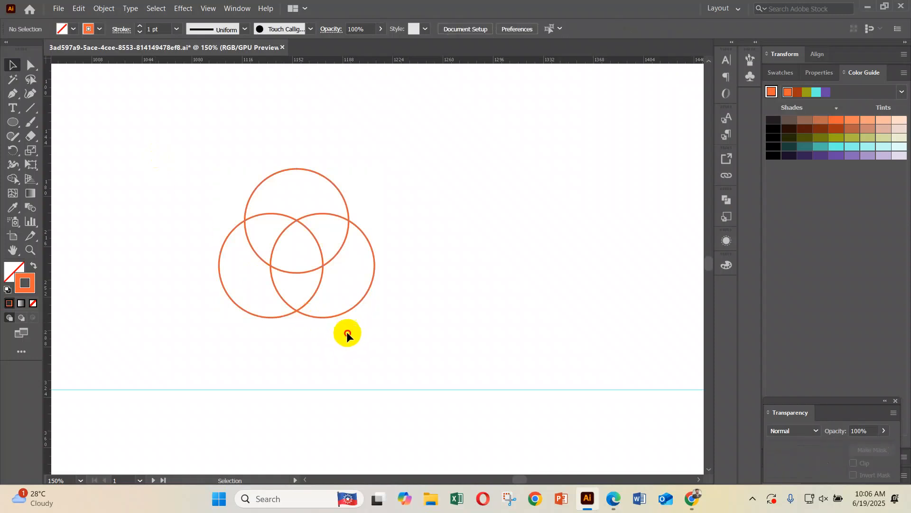
{"action": "left_click", "coordinate": [284, 310]}
{"action": "right_click", "coordinate": [306, 246]}
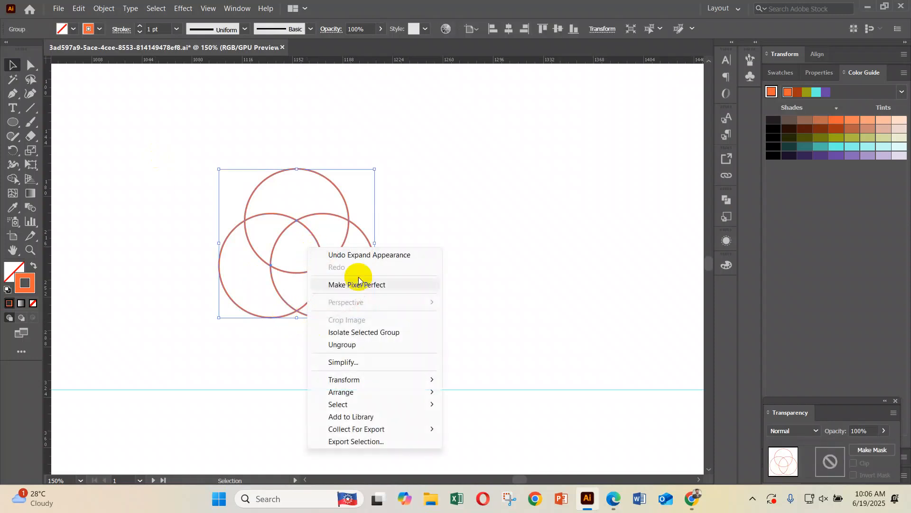
{"action": "left_click", "coordinate": [360, 344]}
{"action": "left_click", "coordinate": [404, 339]}
Try to enlarge the two lower circles together and shift them down beneath the top circle.
{"action": "left_click_drag", "start_coordinate": [374, 337], "coordinate": [266, 299]}
{"action": "left_click_drag", "start_coordinate": [377, 268], "coordinate": [421, 270]}
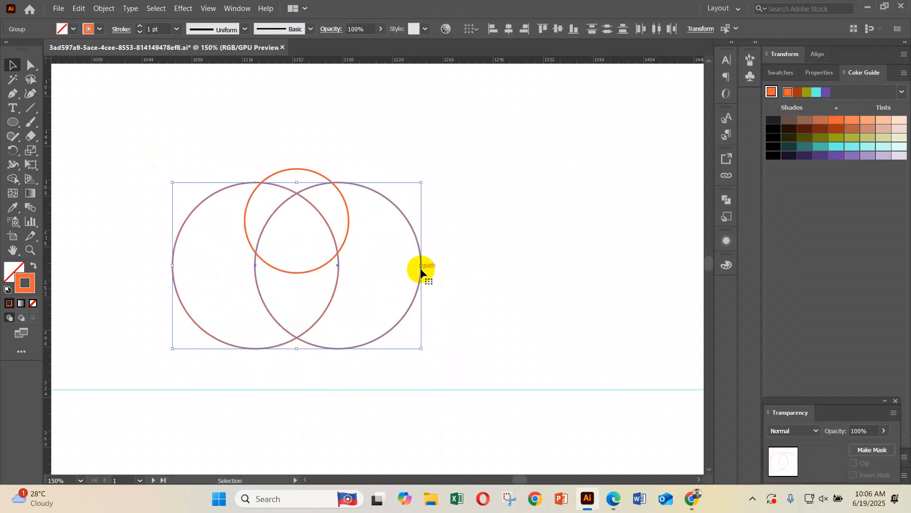
{"action": "key", "text": "shift+Down"}
{"action": "key", "text": "shift+Down"}
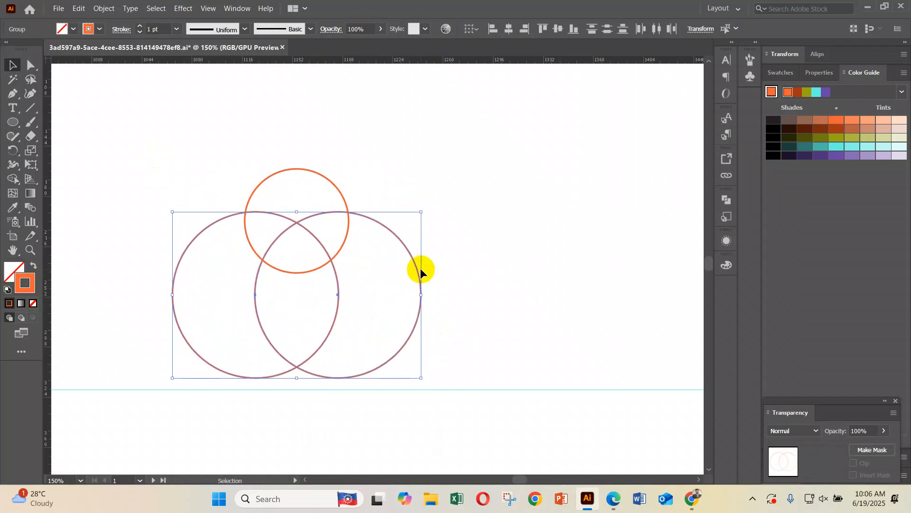
{"action": "scroll", "coordinate": [429, 274], "scroll_direction": "down", "scroll_amount": 1}
{"action": "left_click_drag", "start_coordinate": [300, 355], "coordinate": [295, 362]}
{"action": "left_click", "coordinate": [470, 230]}
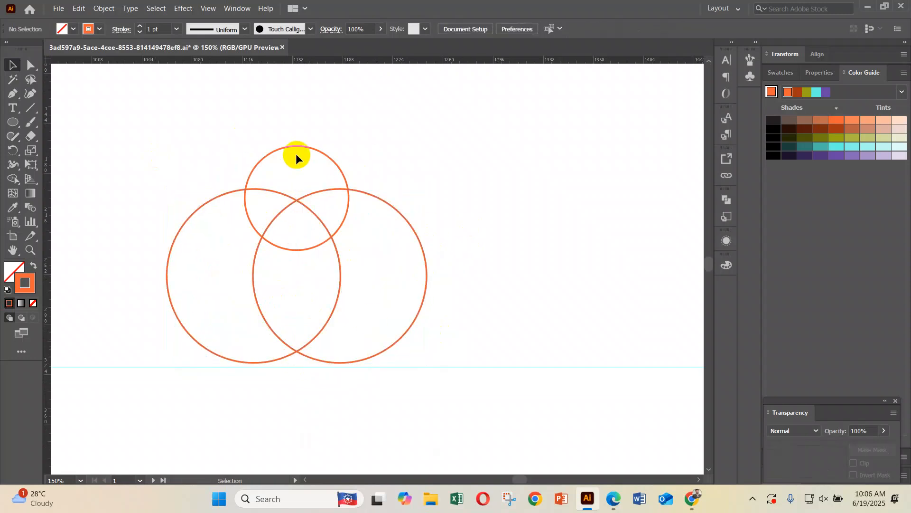
{"action": "scroll", "coordinate": [429, 231], "scroll_direction": "down", "scroll_amount": 1}
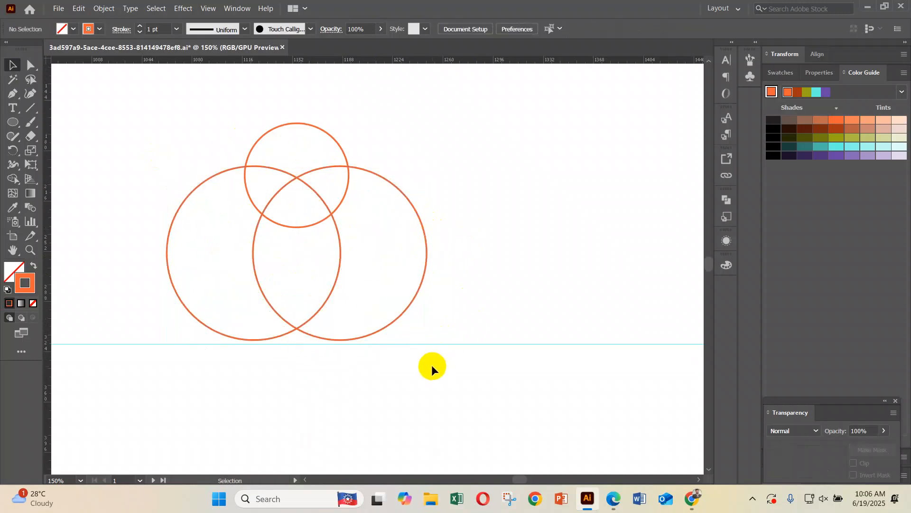
Undo the resizing and downward shift of the two lower circles.
{"action": "key", "text": "ctrl+z"}
{"action": "key", "text": "ctrl+z"}
{"action": "key", "text": "ctrl+z"}
{"action": "key", "text": "ctrl+z"}
{"action": "key", "text": "ctrl+z"}
{"action": "key", "text": "ctrl+z"}
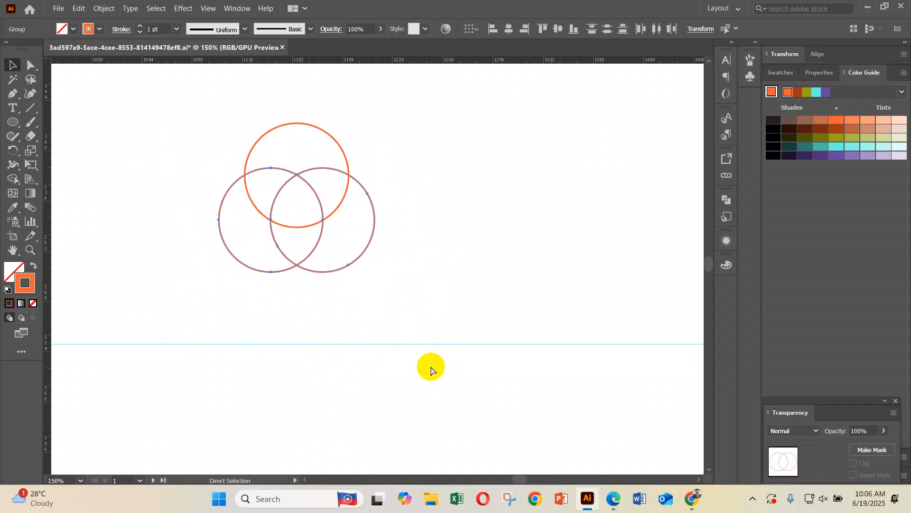
Enlarge the two lower circles proportionally to nearly reach the horizontal guide, nudge them up into the top circle, and shrink them slightly.
{"action": "left_click_drag", "start_coordinate": [296, 272], "coordinate": [314, 342]}
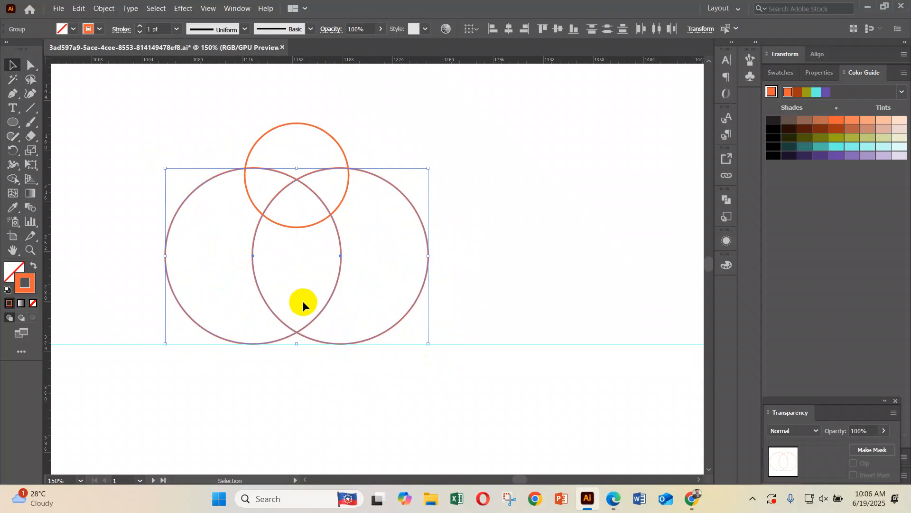
{"action": "key", "text": "Up"}
{"action": "key", "text": "Up"}
{"action": "key", "text": "Up"}
{"action": "key", "text": "Up"}
{"action": "key", "text": "Up"}
{"action": "key", "text": "Up"}
{"action": "key", "text": "Up"}
{"action": "key", "text": "Up"}
{"action": "key", "text": "Up"}
{"action": "key", "text": "Up"}
{"action": "key", "text": "Up"}
{"action": "key", "text": "Up"}
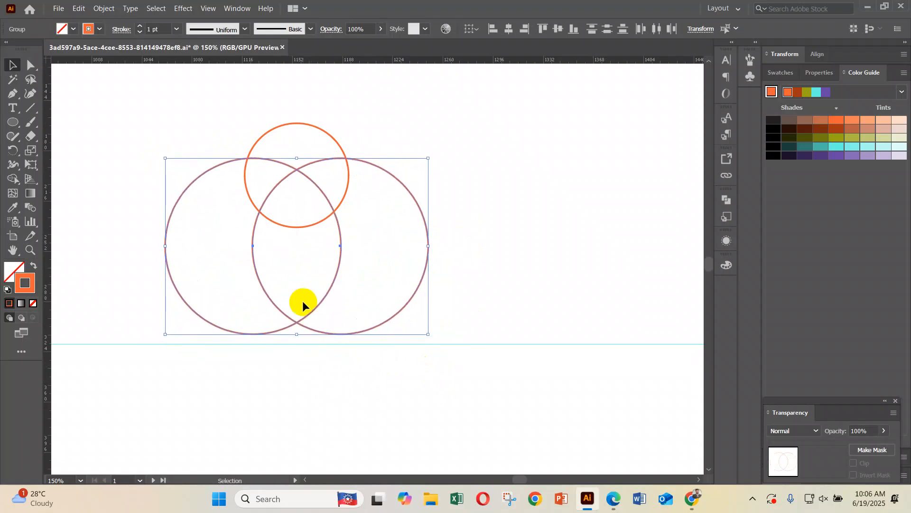
{"action": "key", "text": "Down"}
{"action": "key", "text": "Down"}
{"action": "key", "text": "Down"}
{"action": "key", "text": "Down"}
{"action": "key", "text": "Up"}
{"action": "key", "text": "Down"}
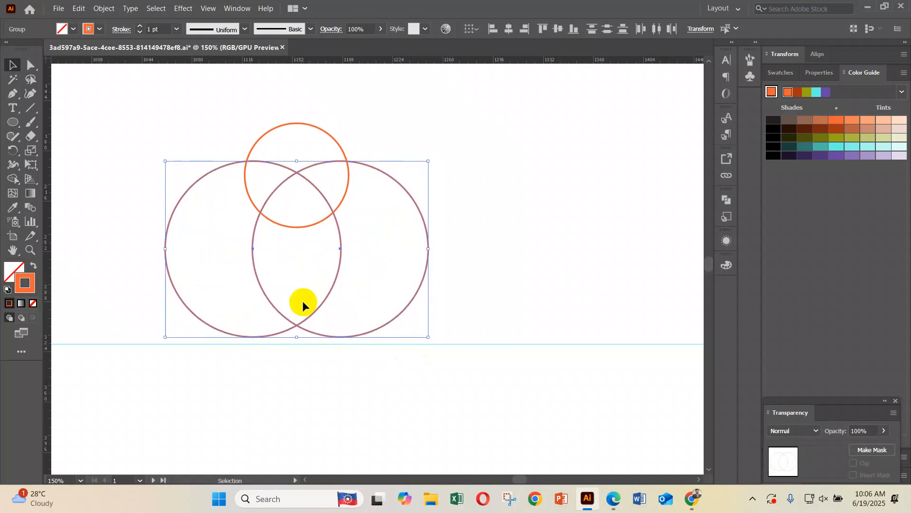
{"action": "left_click_drag", "start_coordinate": [297, 337], "coordinate": [295, 329]}
{"action": "left_click", "coordinate": [536, 170]}
Merge all regions of the two large circles into one shape with the Shape Builder, leaving the small circle's cap separate.
{"action": "left_click_drag", "start_coordinate": [230, 124], "coordinate": [473, 290]}
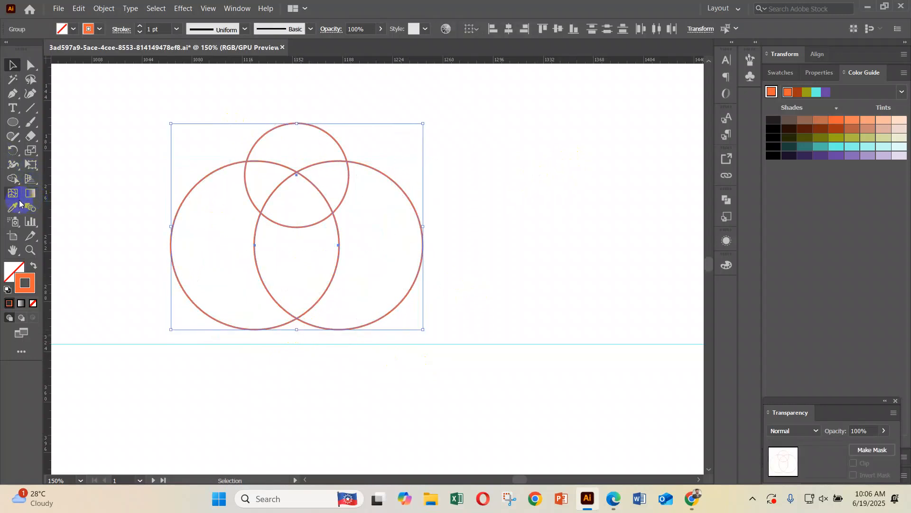
{"action": "left_click", "coordinate": [18, 184]}
{"action": "mouse_move", "coordinate": [270, 247]}
{"action": "left_mouse_down"}
{"action": "mouse_move", "coordinate": [235, 208]}
{"action": "mouse_move", "coordinate": [352, 213]}
{"action": "mouse_move", "coordinate": [369, 235]}
{"action": "mouse_move", "coordinate": [241, 246]}
{"action": "left_mouse_up"}
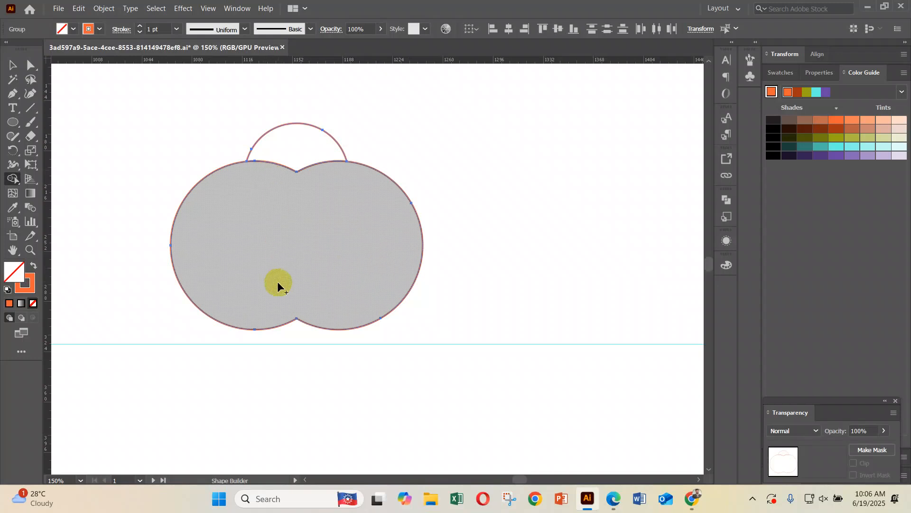
{"action": "left_click", "coordinate": [9, 65]}
{"action": "left_click", "coordinate": [488, 326]}
{"action": "left_click_drag", "start_coordinate": [335, 286], "coordinate": [519, 300]}
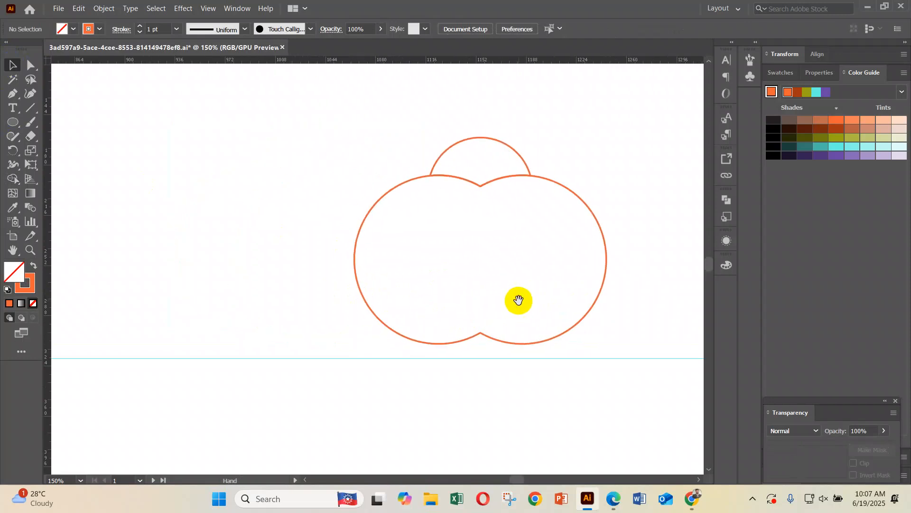
Examine the open-book emblem in the school logo as the reference for the outline being built.
{"action": "key", "text": "ctrl+minus"}
{"action": "key", "text": "ctrl+minus"}
{"action": "key", "text": "ctrl+minus"}
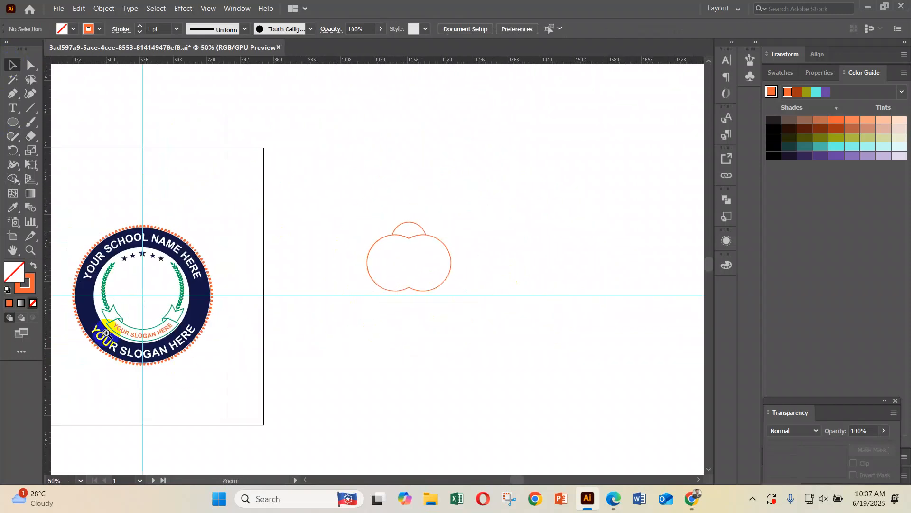
{"action": "left_click_drag", "start_coordinate": [135, 290], "coordinate": [412, 311]}
{"action": "scroll", "coordinate": [254, 299], "scroll_direction": "up", "scroll_amount": 5}
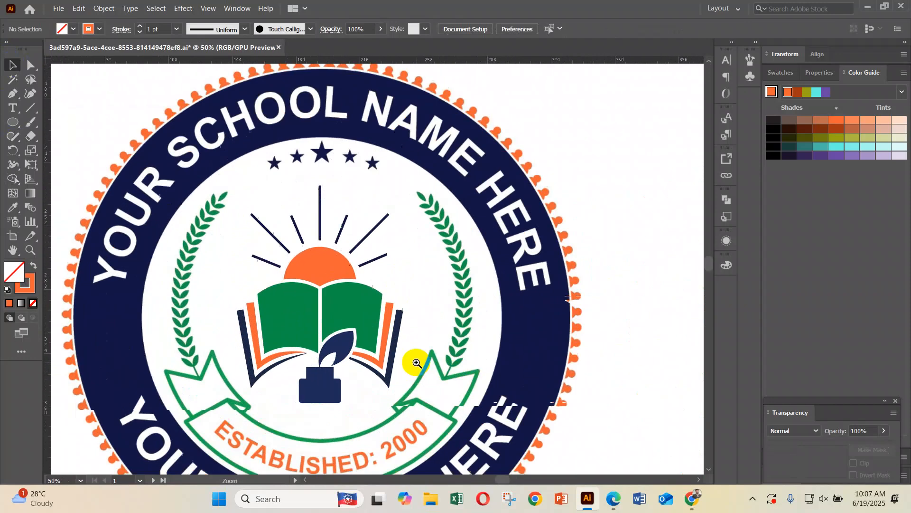
{"action": "left_click_drag", "start_coordinate": [314, 295], "coordinate": [367, 294]}
{"action": "scroll", "coordinate": [367, 295], "scroll_direction": "right", "scroll_amount": 15}
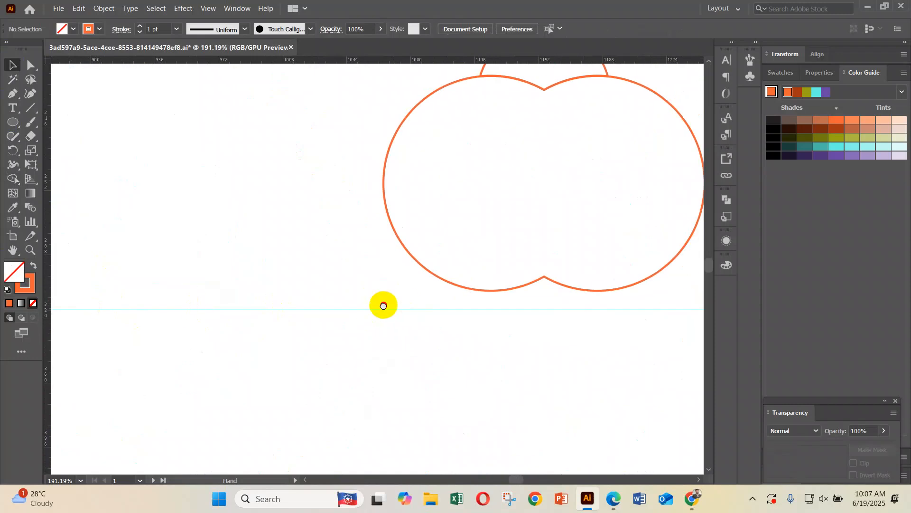
{"action": "left_click", "coordinate": [576, 153]}
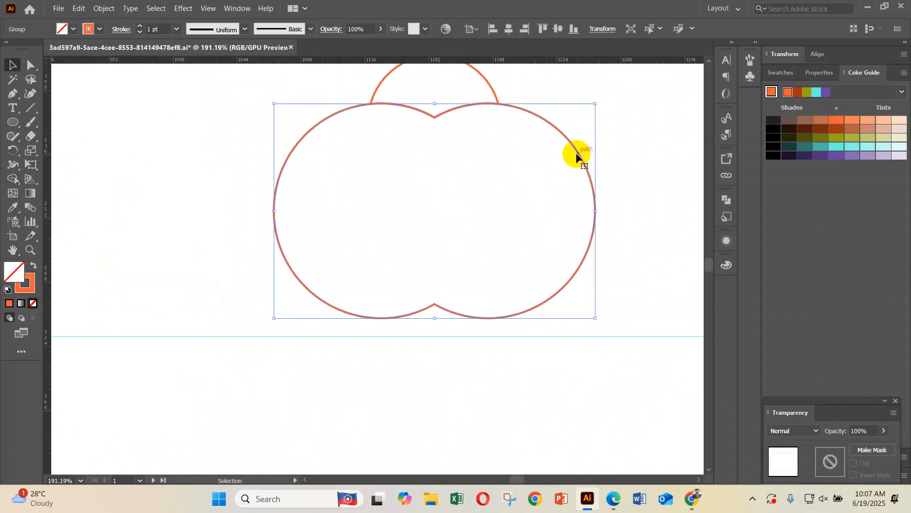
{"action": "left_click", "coordinate": [31, 66]}
{"action": "left_click_drag", "start_coordinate": [240, 244], "coordinate": [661, 356]}
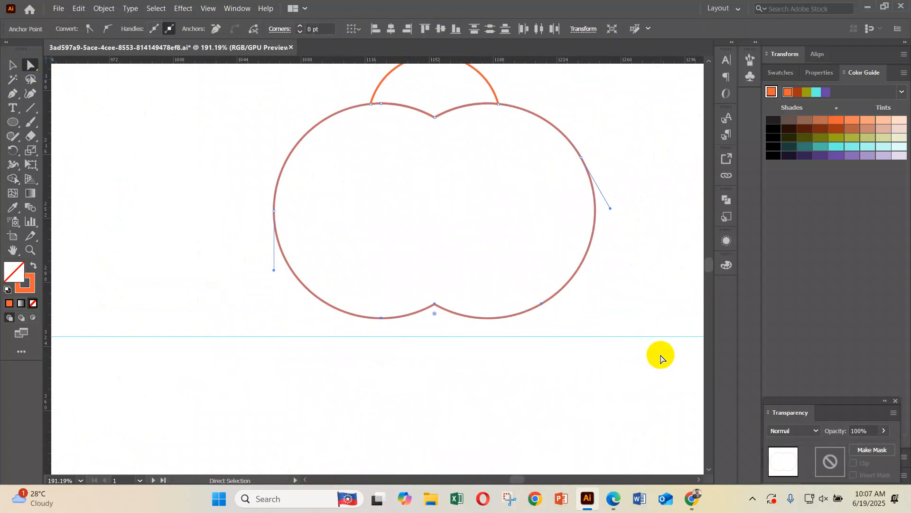
{"action": "left_click_drag", "start_coordinate": [270, 266], "coordinate": [665, 358]}
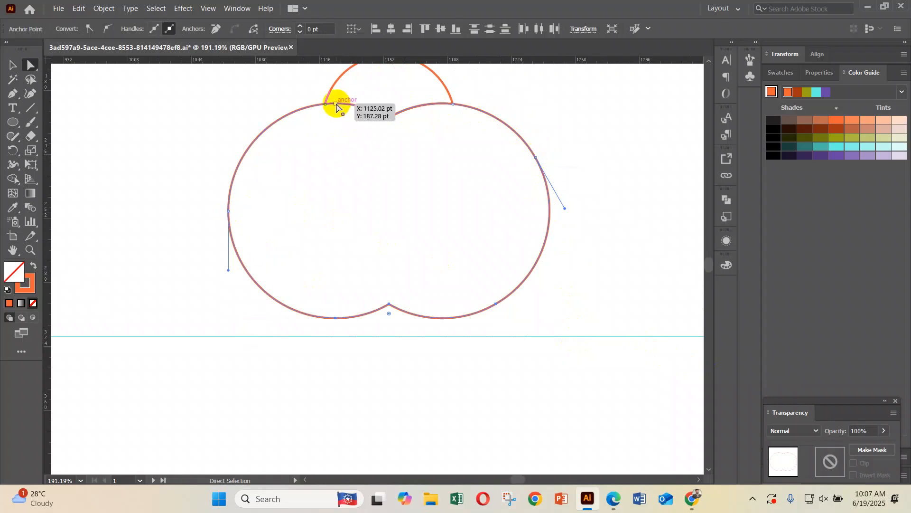
{"action": "scroll", "coordinate": [299, 200], "scroll_direction": "up", "scroll_amount": 2}
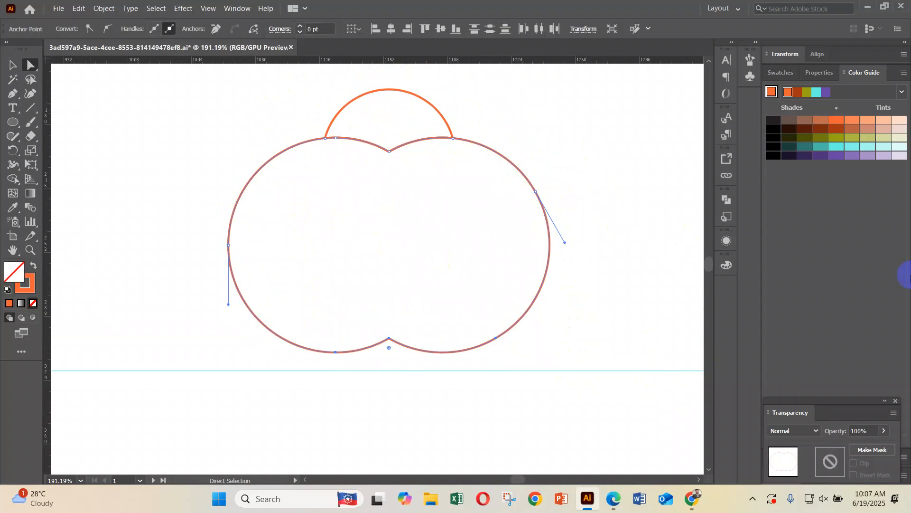
{"action": "left_click", "coordinate": [13, 65]}
{"action": "left_click", "coordinate": [91, 136]}
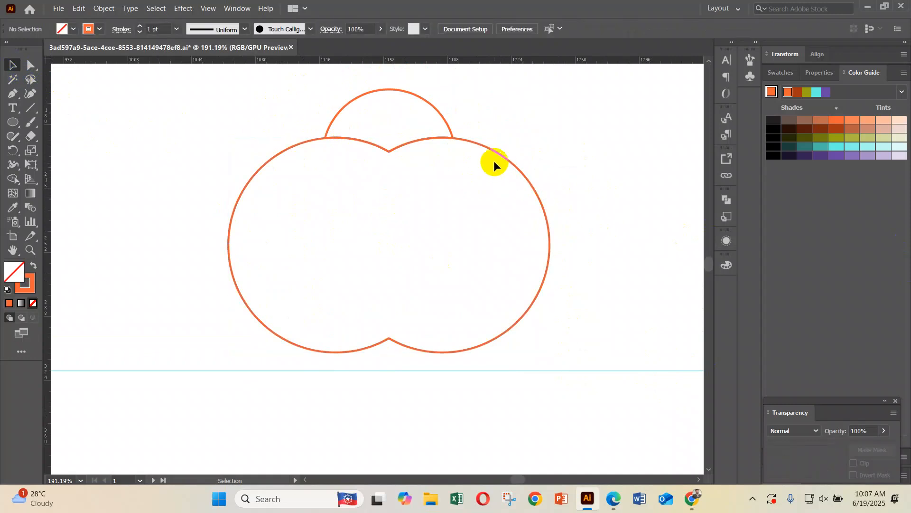
Duplicate the merged double-lobed shape straight down by about 52 pt, overlapping the original.
{"action": "left_click_drag", "start_coordinate": [497, 150], "coordinate": [498, 248]}
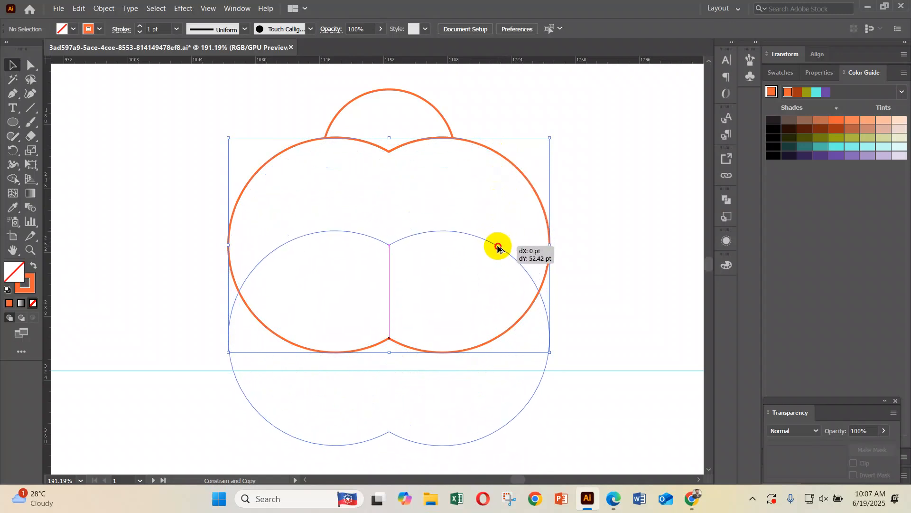
{"action": "left_click_drag", "start_coordinate": [497, 248], "coordinate": [497, 245]}
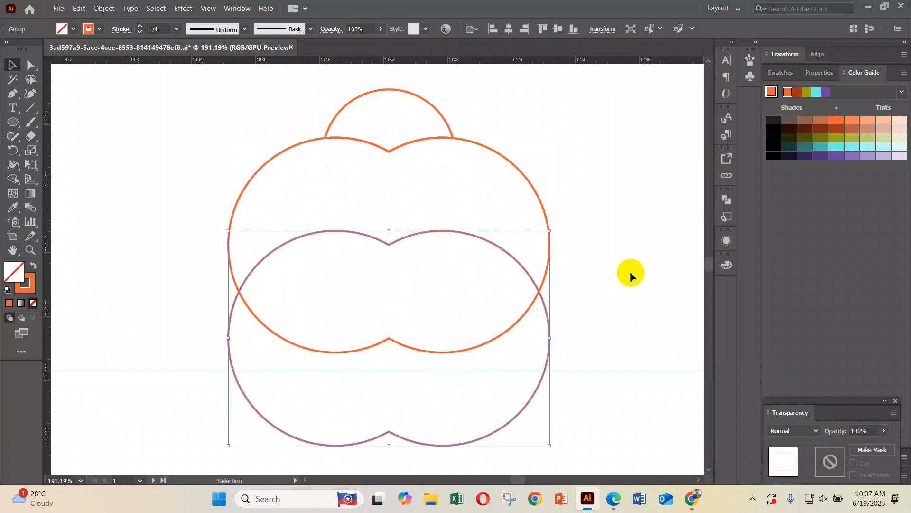
{"action": "left_click", "coordinate": [587, 280]}
Draw a steep slanted line across the upper shape's left lobe and into the overlap, and nudge it slightly right.
{"action": "left_click", "coordinate": [30, 107]}
{"action": "left_click_drag", "start_coordinate": [277, 137], "coordinate": [306, 267]}
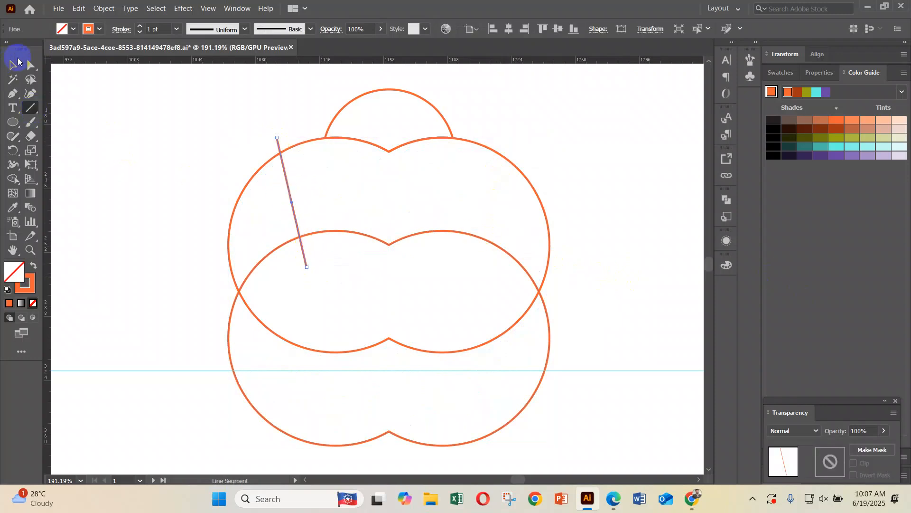
{"action": "left_click", "coordinate": [12, 66]}
{"action": "key", "text": "Right"}
{"action": "key", "text": "Right"}
{"action": "key", "text": "Right"}
{"action": "key", "text": "Right"}
{"action": "key", "text": "Right"}
{"action": "key", "text": "Right"}
{"action": "key", "text": "Right"}
{"action": "key", "text": "Right"}
{"action": "key", "text": "Right"}
{"action": "key", "text": "Right"}
{"action": "key", "text": "Right"}
{"action": "key", "text": "Right"}
{"action": "key", "text": "Right"}
{"action": "key", "text": "Right"}
{"action": "key", "text": "Right"}
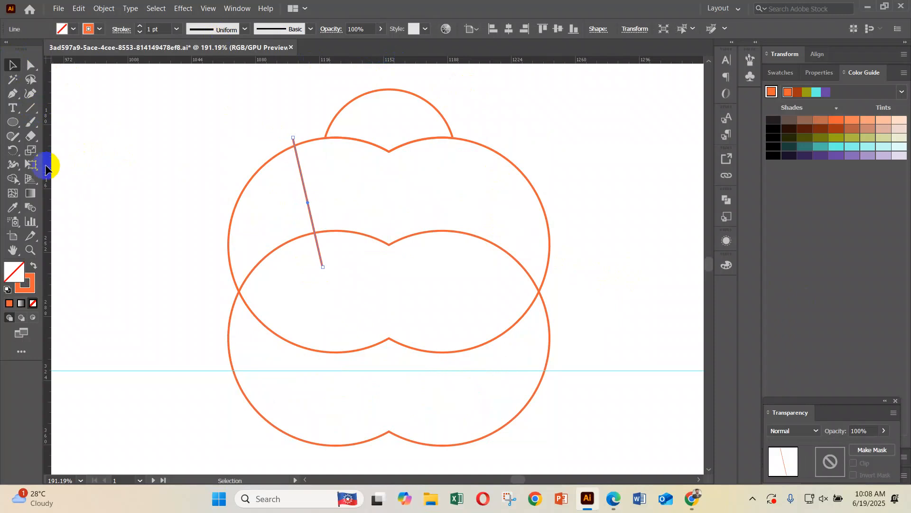
Place a vertical guide through the centre notches of the cap and the lobed shapes.
{"action": "left_click", "coordinate": [416, 114]}
{"action": "left_click_drag", "start_coordinate": [47, 143], "coordinate": [388, 148]}
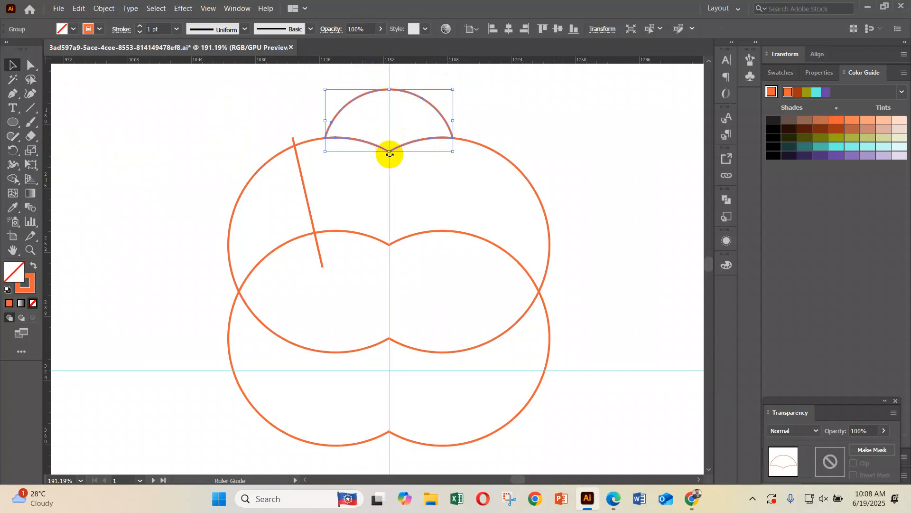
{"action": "left_click", "coordinate": [555, 144]}
Create a copy of the slanted line reflected across the vertical axis.
{"action": "left_click_drag", "start_coordinate": [293, 206], "coordinate": [294, 205]}
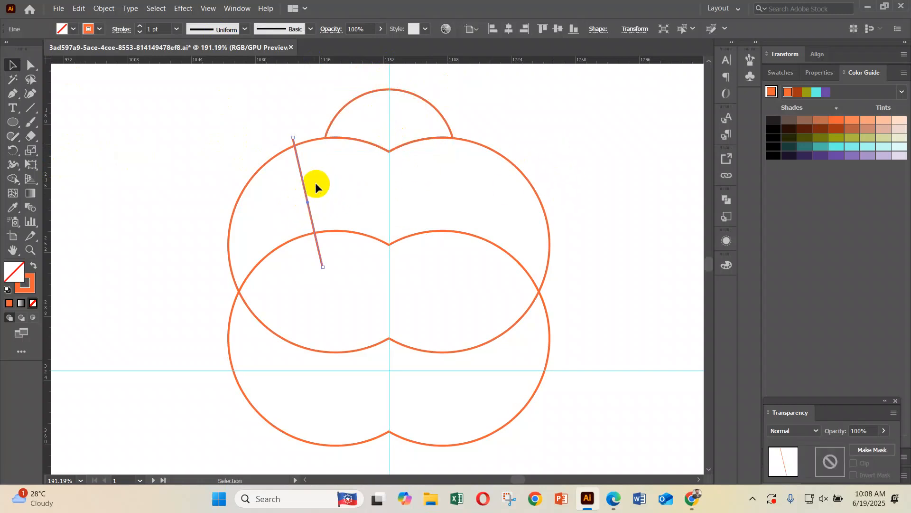
{"action": "right_click", "coordinate": [300, 177]}
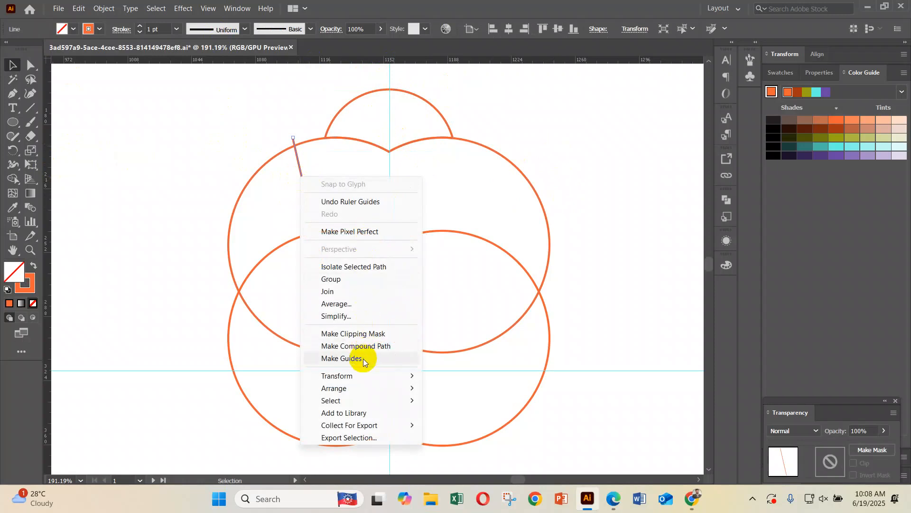
{"action": "mouse_move", "coordinate": [374, 376]}
{"action": "left_click", "coordinate": [479, 417]}
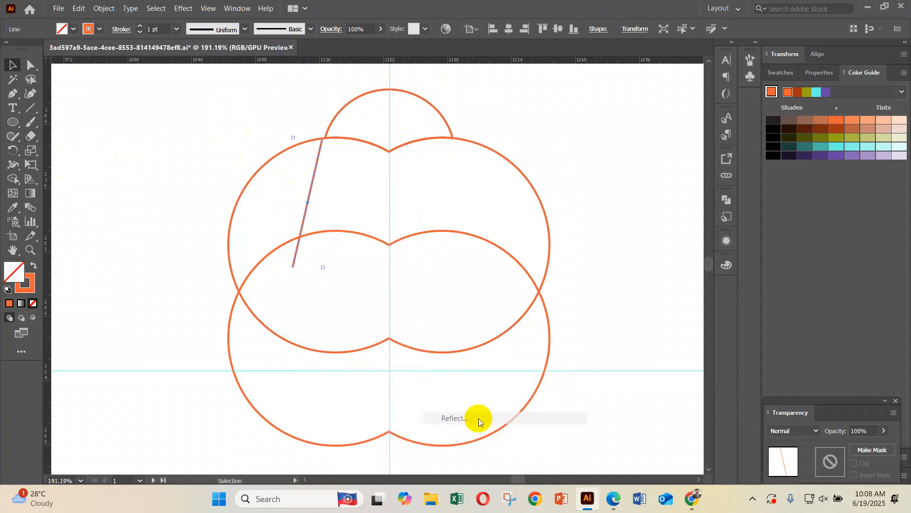
{"action": "left_click", "coordinate": [520, 257]}
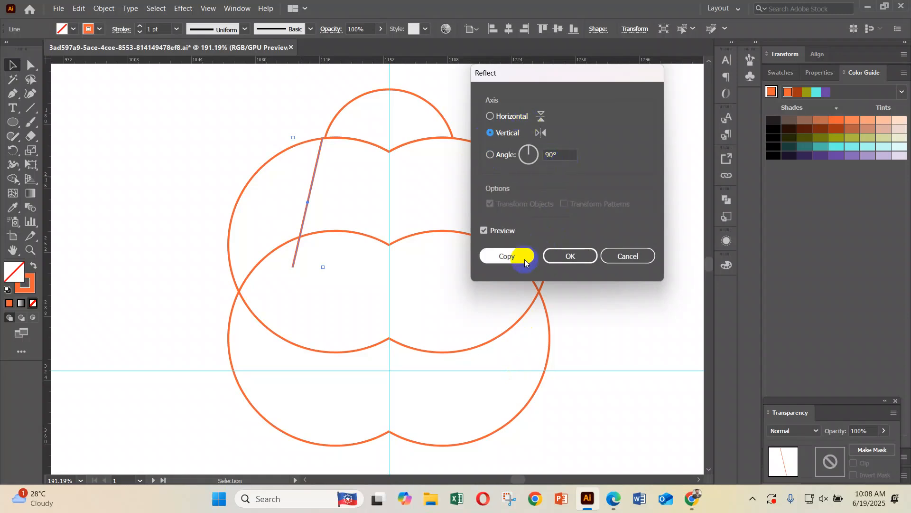
Move the reflected line horizontally onto the right lobe, opposite the original slanted line.
{"action": "key", "text": "shift+Right"}
{"action": "key", "text": "shift+Right"}
{"action": "key", "text": "shift+Right"}
{"action": "key", "text": "shift+Right"}
{"action": "key", "text": "shift+Right"}
{"action": "key", "text": "shift+Right"}
{"action": "key", "text": "shift+Right"}
{"action": "key", "text": "shift+Right"}
{"action": "key", "text": "shift+Right"}
{"action": "key", "text": "shift+Right"}
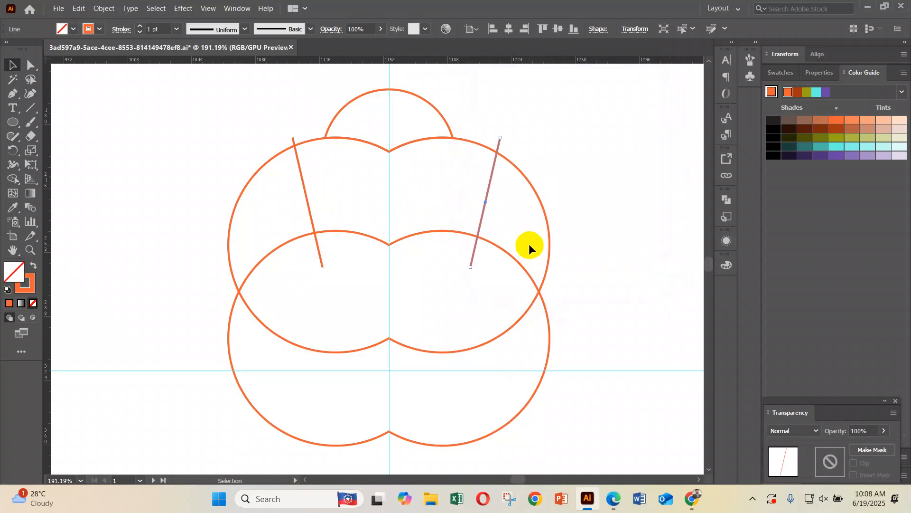
{"action": "key", "text": "Left"}
{"action": "key", "text": "Left"}
{"action": "key", "text": "Left"}
{"action": "key", "text": "Left"}
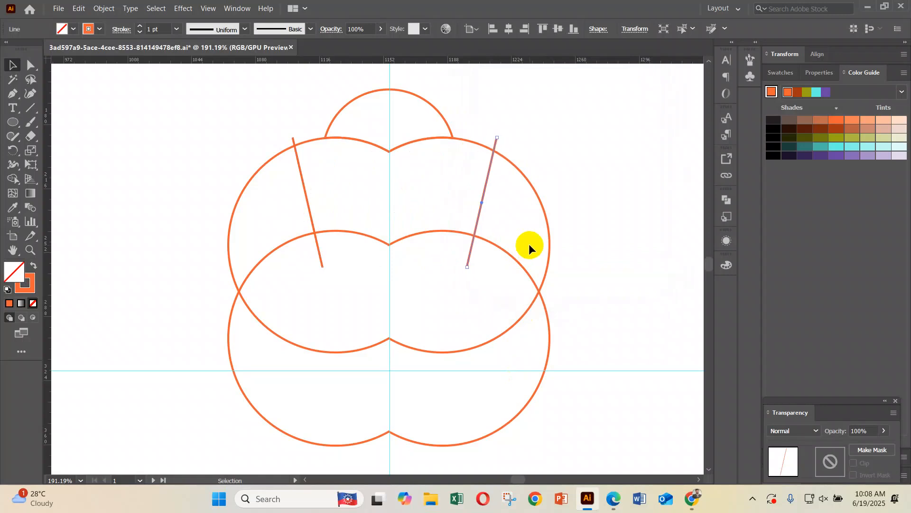
Nudge both slanted lines together slightly left to centre them on the vertical guide.
{"action": "left_click", "coordinate": [302, 180], "text": "shift"}
{"action": "key", "text": "Left"}
{"action": "key", "text": "Left"}
{"action": "key", "text": "Left"}
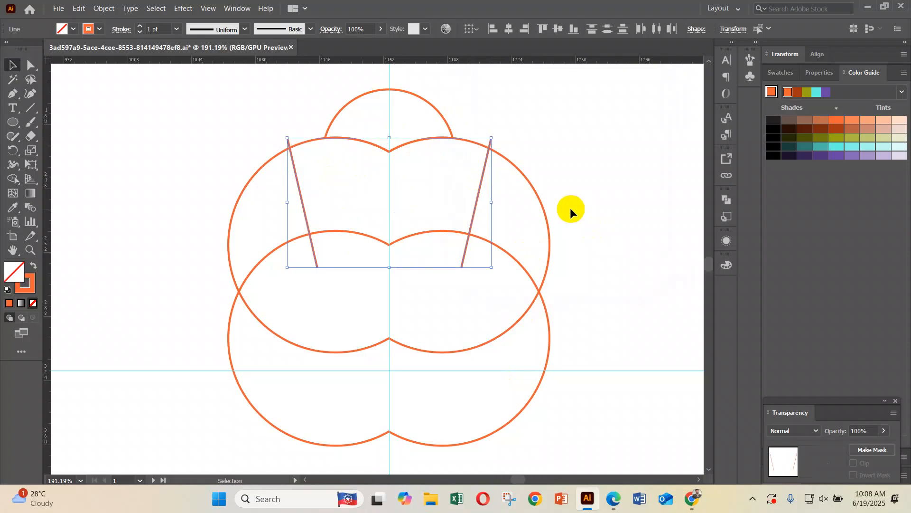
{"action": "left_click", "coordinate": [603, 195]}
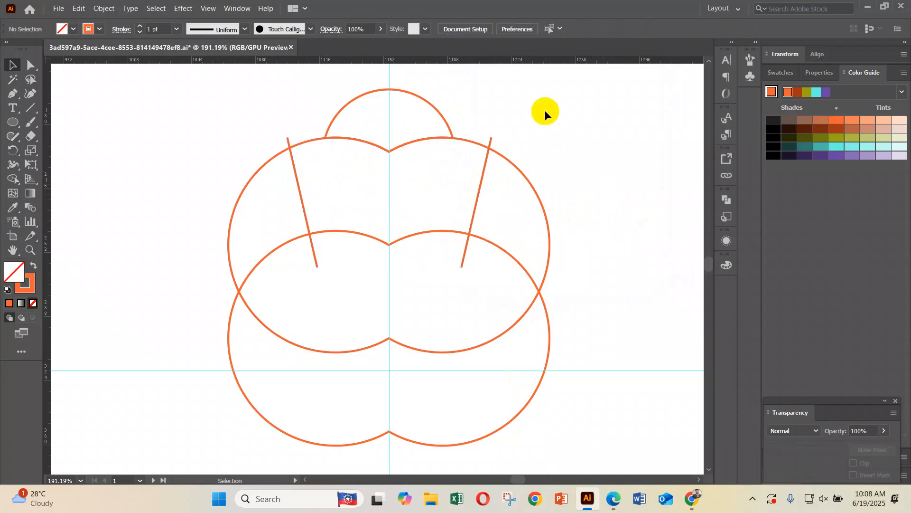
Draw a narrow vertical rectangle on the centre guide, from just above the upper notch to the slanted lines' lower ends.
{"action": "left_click", "coordinate": [30, 114]}
{"action": "left_click", "coordinate": [25, 125]}
{"action": "left_click", "coordinate": [71, 118]}
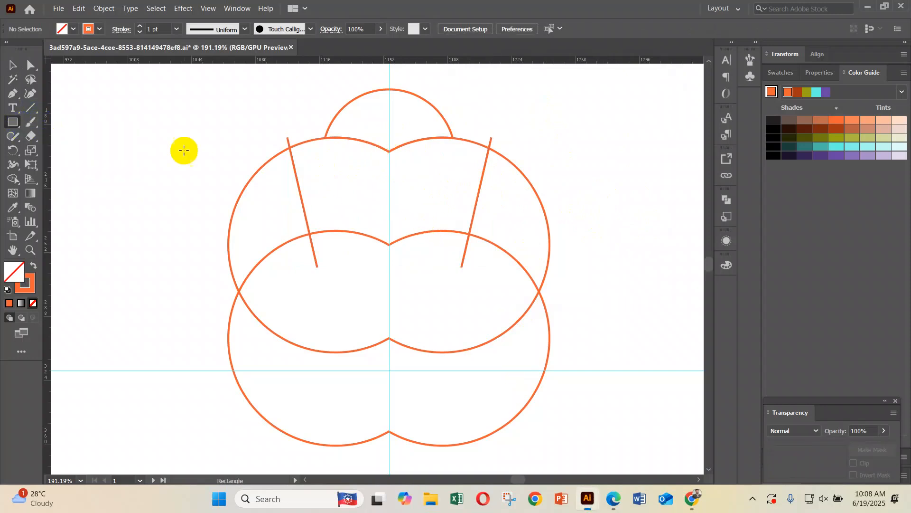
{"action": "left_click_drag", "start_coordinate": [387, 143], "coordinate": [393, 267]}
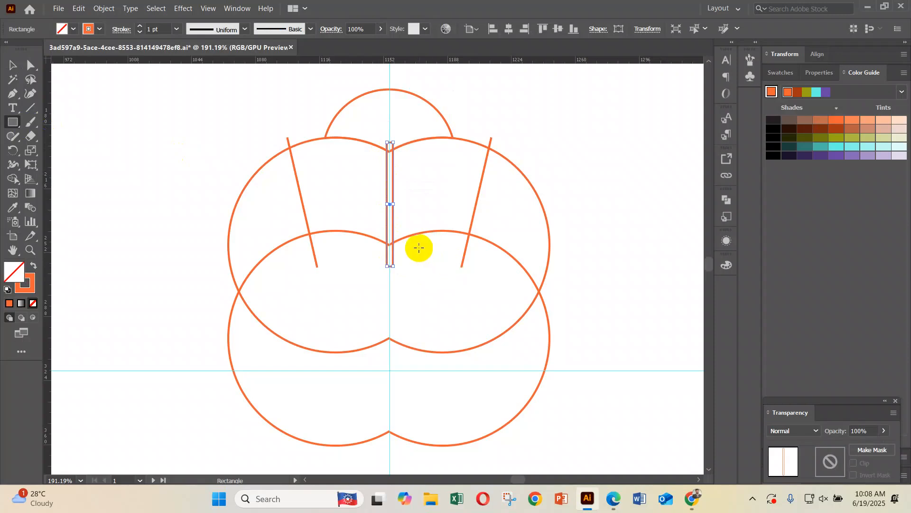
{"action": "left_click_drag", "start_coordinate": [315, 127], "coordinate": [473, 263]}
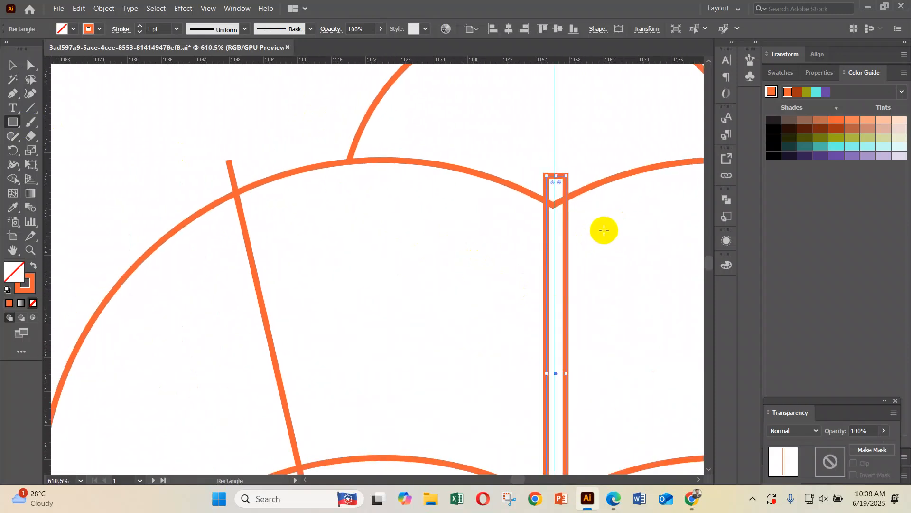
{"action": "key", "text": "ctrl+minus"}
{"action": "key", "text": "ctrl+minus"}
{"action": "key", "text": "ctrl+minus"}
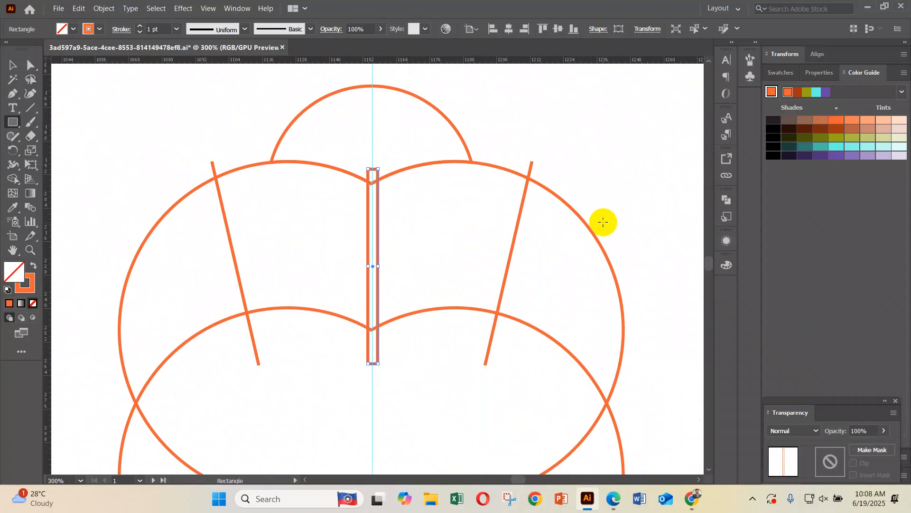
Merge the upper shape's regions outside and below the two book pages into one with the Shape Builder.
{"action": "scroll", "coordinate": [602, 221], "scroll_direction": "down", "scroll_amount": 2}
{"action": "left_click", "coordinate": [12, 64]}
{"action": "left_click_drag", "start_coordinate": [138, 153], "coordinate": [622, 321]}
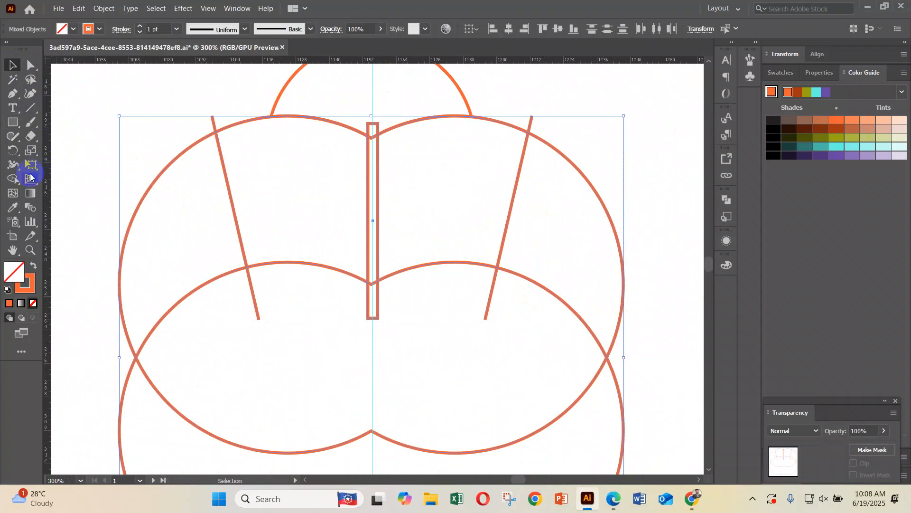
{"action": "left_click", "coordinate": [14, 179]}
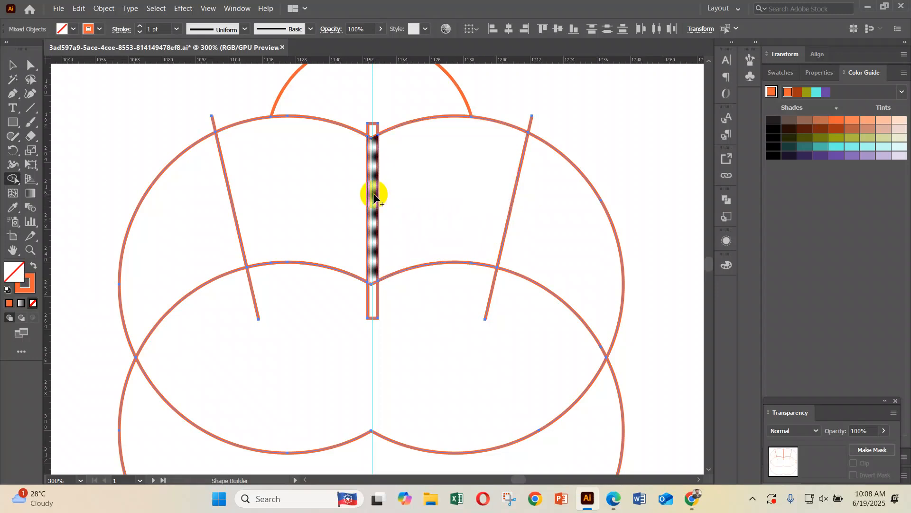
{"action": "mouse_move", "coordinate": [265, 387]}
{"action": "left_mouse_down"}
{"action": "mouse_move", "coordinate": [204, 332]}
{"action": "mouse_move", "coordinate": [178, 291]}
{"action": "mouse_move", "coordinate": [612, 435]}
{"action": "left_mouse_up"}
{"action": "scroll", "coordinate": [611, 223], "scroll_direction": "up", "scroll_amount": 1}
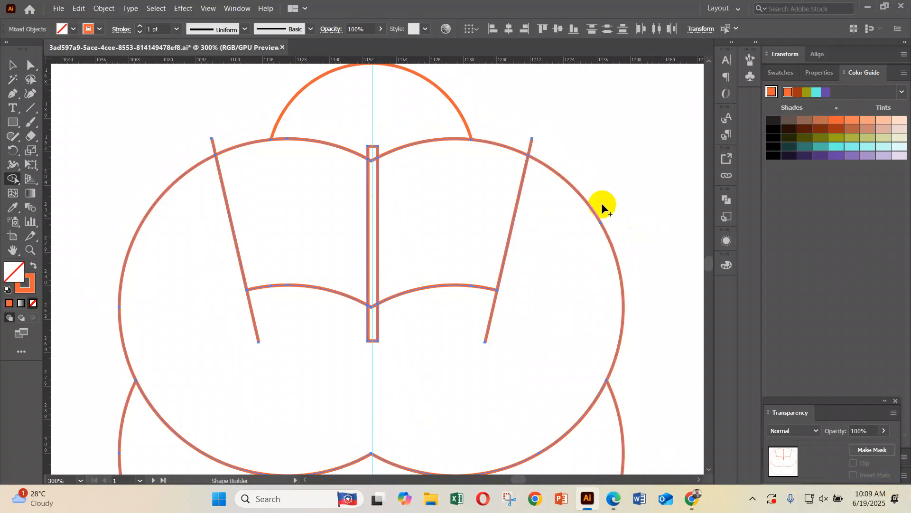
Try to move the merged outer piece down away from the other pieces.
{"action": "left_click", "coordinate": [21, 63]}
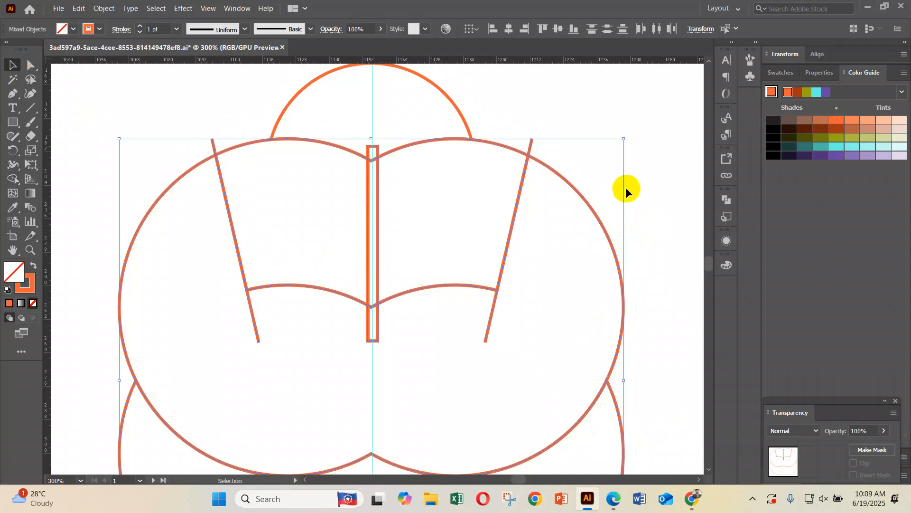
{"action": "left_click", "coordinate": [609, 198]}
{"action": "left_click_drag", "start_coordinate": [587, 199], "coordinate": [608, 282]}
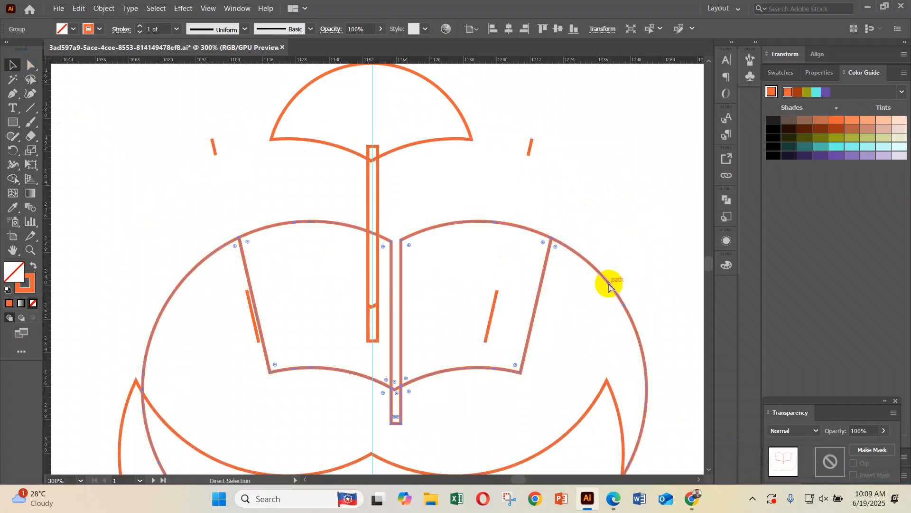
{"action": "key", "text": "ctrl+z"}
Ungroup the Shape Builder result and delete the merged region surrounding the book pages.
{"action": "right_click", "coordinate": [554, 185]}
{"action": "left_click", "coordinate": [599, 280]}
{"action": "left_click", "coordinate": [640, 229]}
{"action": "left_click", "coordinate": [600, 259]}
{"action": "key", "text": "Delete"}
{"action": "scroll", "coordinate": [610, 304], "scroll_direction": "down", "scroll_amount": 2}
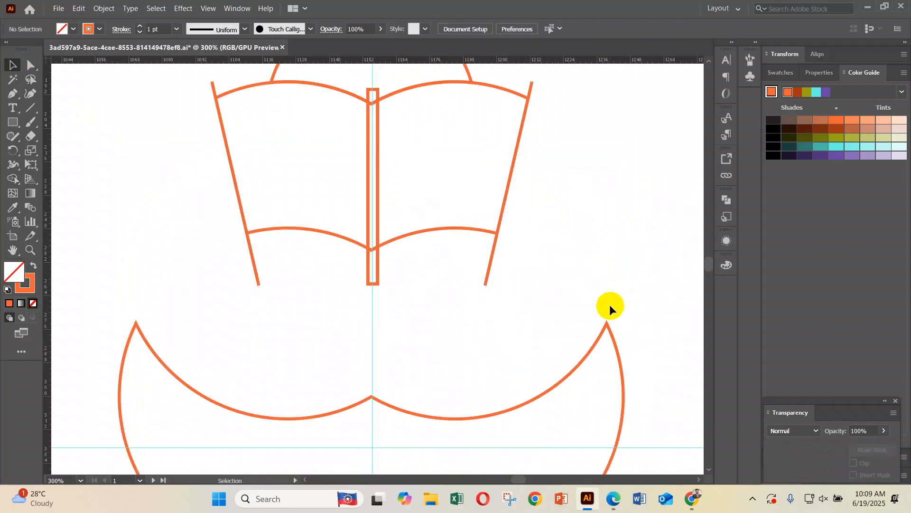
Delete the lower crescent shape, the rectangle's bottom end and both slanted line ends below the book pages.
{"action": "left_click", "coordinate": [348, 348]}
{"action": "key", "text": "Delete"}
{"action": "left_click_drag", "start_coordinate": [392, 269], "coordinate": [361, 290]}
{"action": "key", "text": "Delete"}
{"action": "left_click_drag", "start_coordinate": [448, 271], "coordinate": [539, 297]}
{"action": "key", "text": "Delete"}
{"action": "left_click_drag", "start_coordinate": [266, 260], "coordinate": [267, 262]}
{"action": "key", "text": "Delete"}
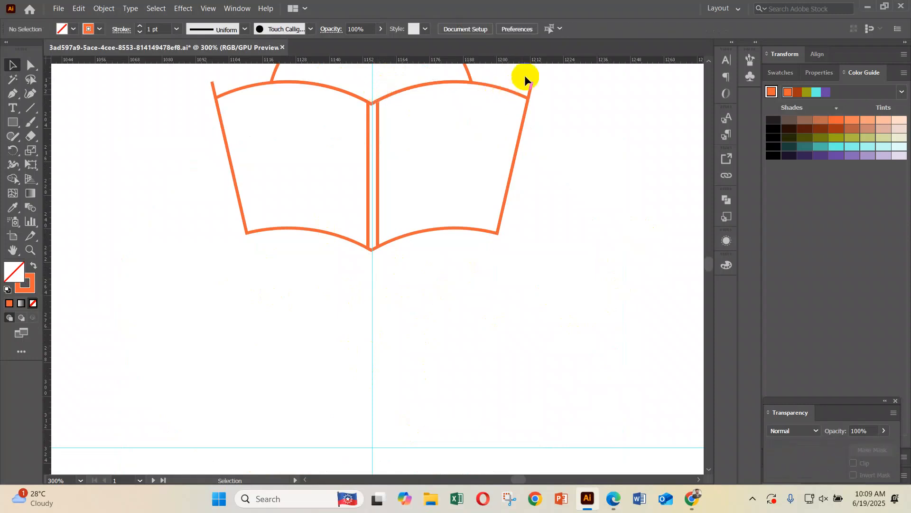
Delete the line stub above the right page's outer corner and the narrow spine strip between the pages.
{"action": "left_click", "coordinate": [532, 89]}
{"action": "key", "text": "Delete"}
{"action": "left_click_drag", "start_coordinate": [372, 250], "coordinate": [373, 252]}
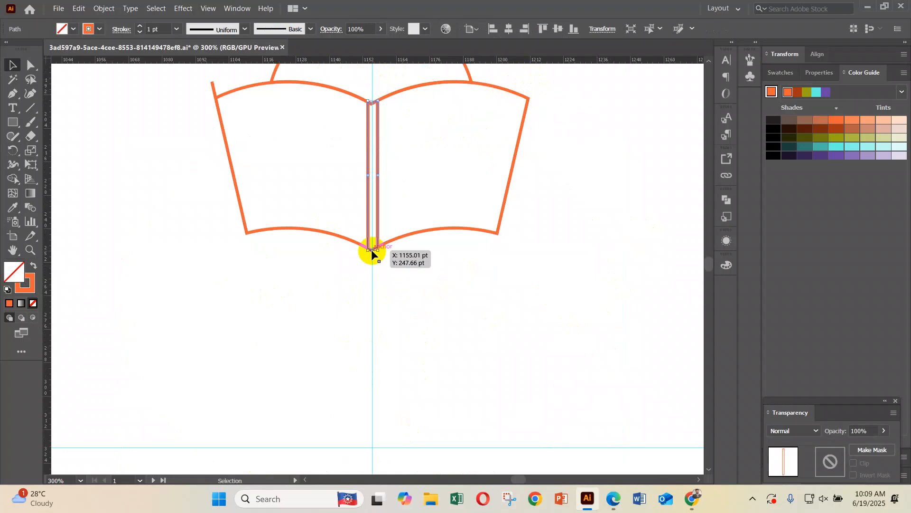
{"action": "key", "text": "Delete"}
{"action": "scroll", "coordinate": [205, 205], "scroll_direction": "up", "scroll_amount": 2}
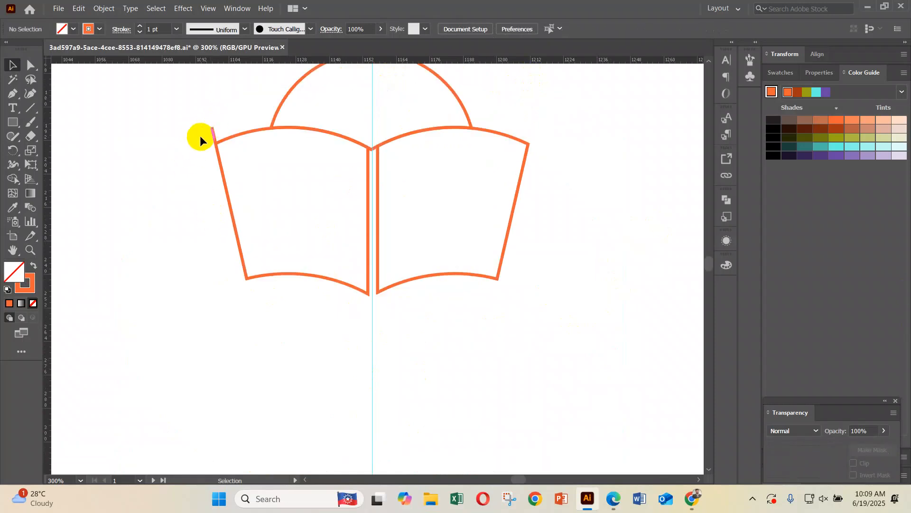
{"action": "left_click_drag", "start_coordinate": [200, 142], "coordinate": [281, 227]}
{"action": "key", "text": "Delete"}
{"action": "key", "text": "ctrl+z"}
Delete the leftover line stub above the left page's outer corner.
{"action": "left_click_drag", "start_coordinate": [195, 118], "coordinate": [218, 132]}
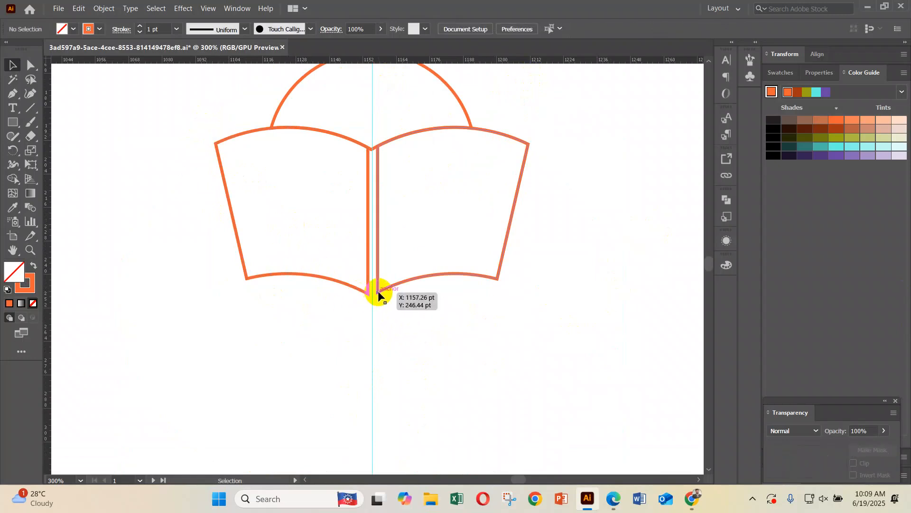
Nudge the book pages straight down to leave a narrow gap beneath the sun-like cap.
{"action": "scroll", "coordinate": [364, 262], "scroll_direction": "up", "scroll_amount": 1}
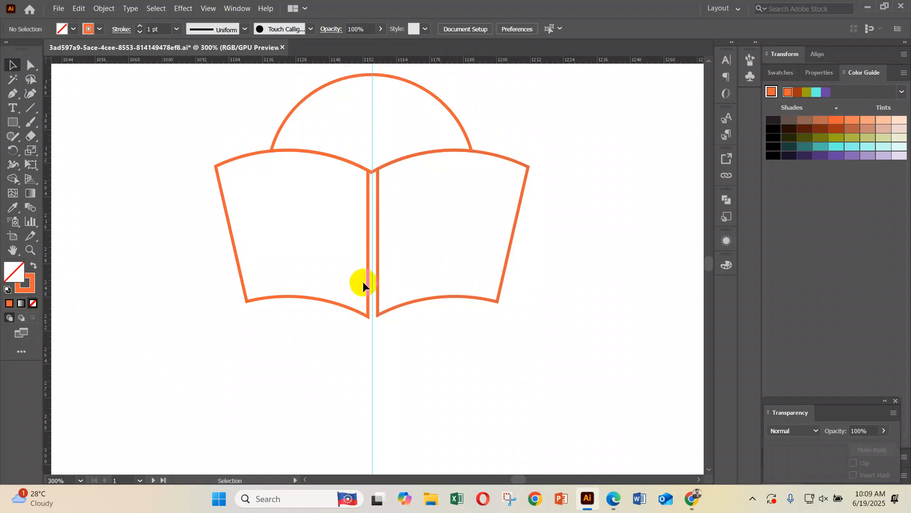
{"action": "scroll", "coordinate": [457, 313], "scroll_direction": "up", "scroll_amount": 1}
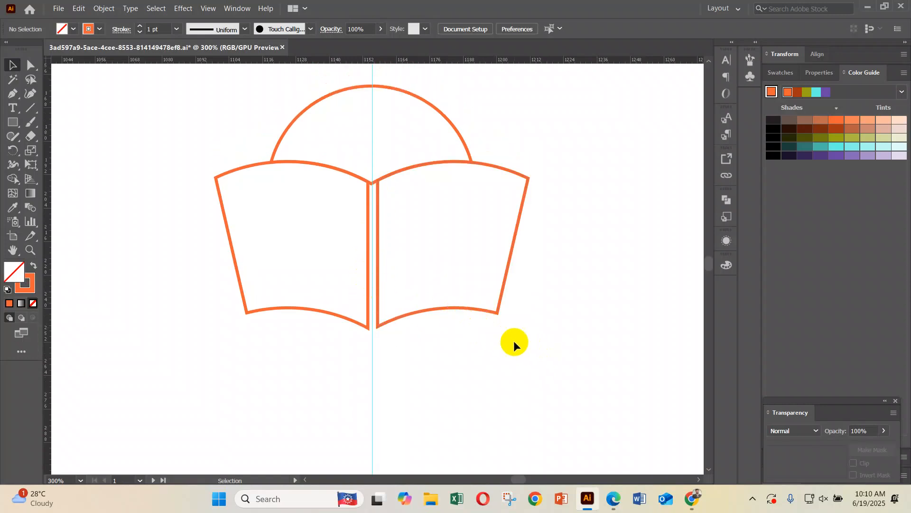
{"action": "left_click", "coordinate": [335, 312]}
{"action": "key", "text": "Down"}
{"action": "key", "text": "Down"}
{"action": "key", "text": "Down"}
{"action": "key", "text": "Down"}
{"action": "key", "text": "Down"}
{"action": "key", "text": "Down"}
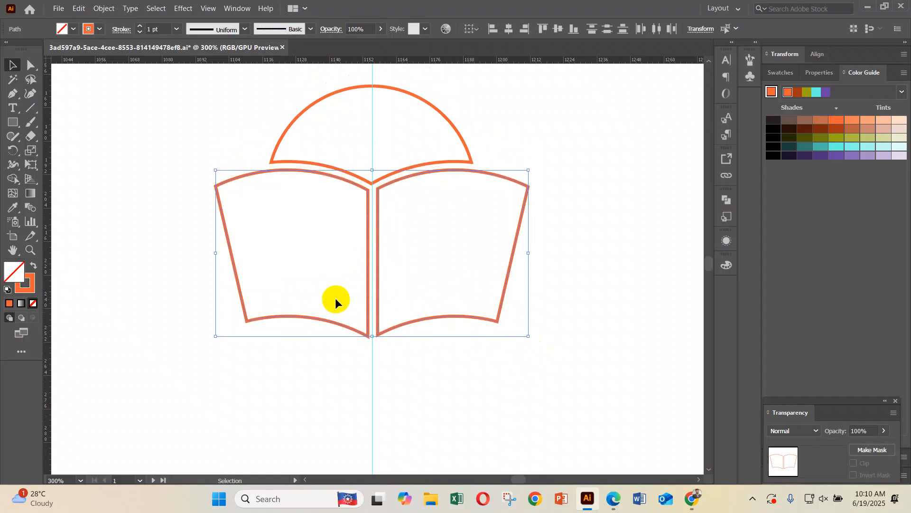
{"action": "key", "text": "Down"}
{"action": "key", "text": "Down"}
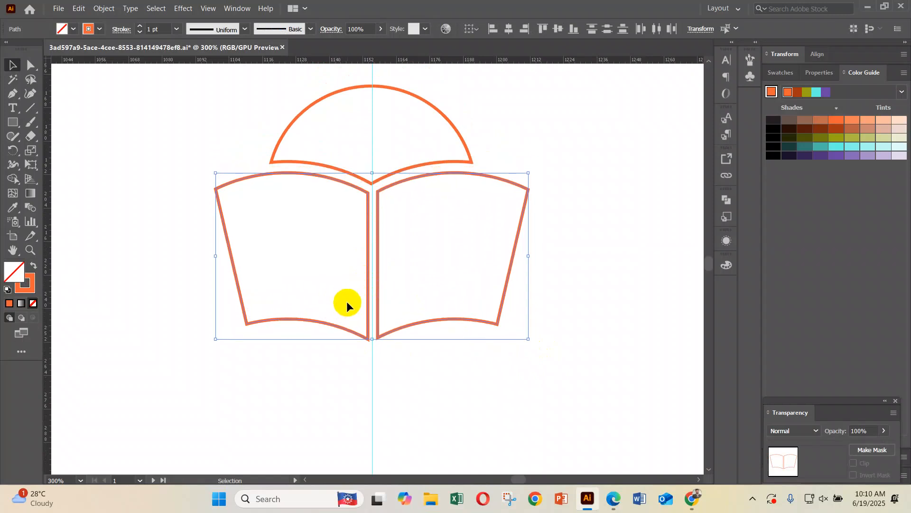
{"action": "left_click", "coordinate": [566, 147]}
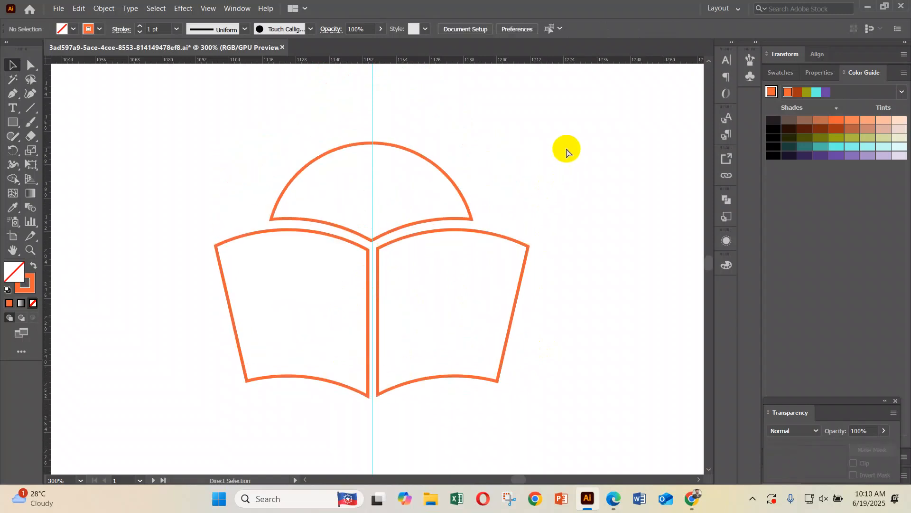
Examine the sun rays above the book in the finished reference logo.
{"action": "key", "text": "ctrl+minus"}
{"action": "key", "text": "ctrl+minus"}
{"action": "key", "text": "space"}
{"action": "left_click_drag", "start_coordinate": [392, 311], "coordinate": [665, 333]}
{"action": "left_click_drag", "start_coordinate": [261, 247], "coordinate": [531, 272]}
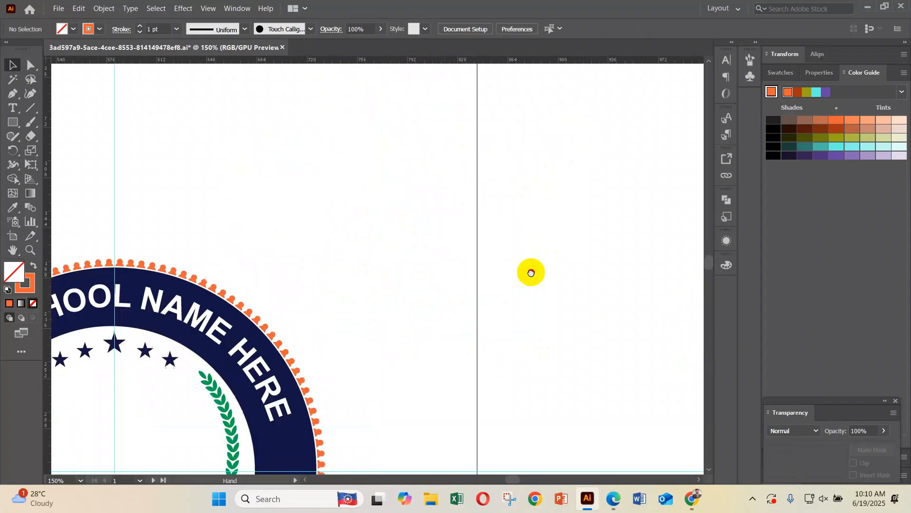
{"action": "left_click_drag", "start_coordinate": [301, 230], "coordinate": [539, 102]}
{"action": "left_click_drag", "start_coordinate": [143, 261], "coordinate": [518, 215]}
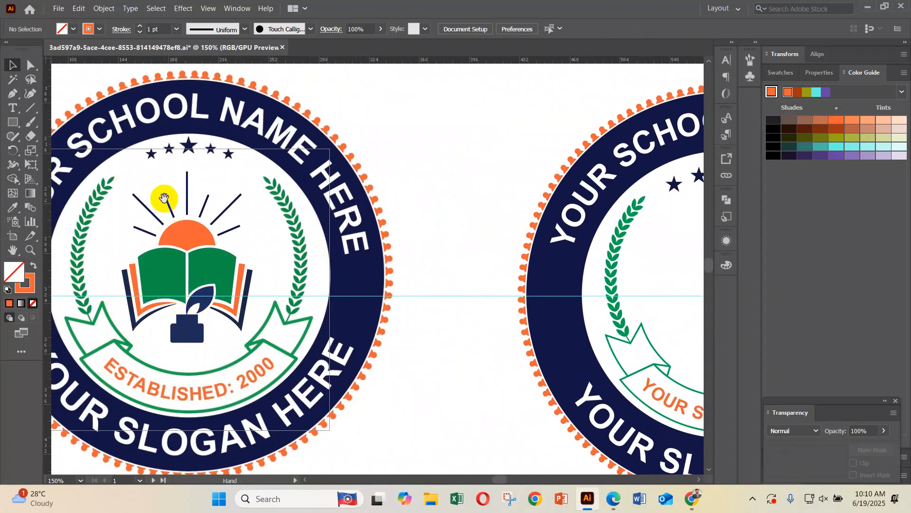
{"action": "left_click_drag", "start_coordinate": [460, 217], "coordinate": [67, 283]}
{"action": "left_click_drag", "start_coordinate": [309, 279], "coordinate": [82, 341]}
{"action": "left_click_drag", "start_coordinate": [655, 187], "coordinate": [357, 319]}
Switch to the Polar Grid tool.
{"action": "left_click", "coordinate": [35, 114]}
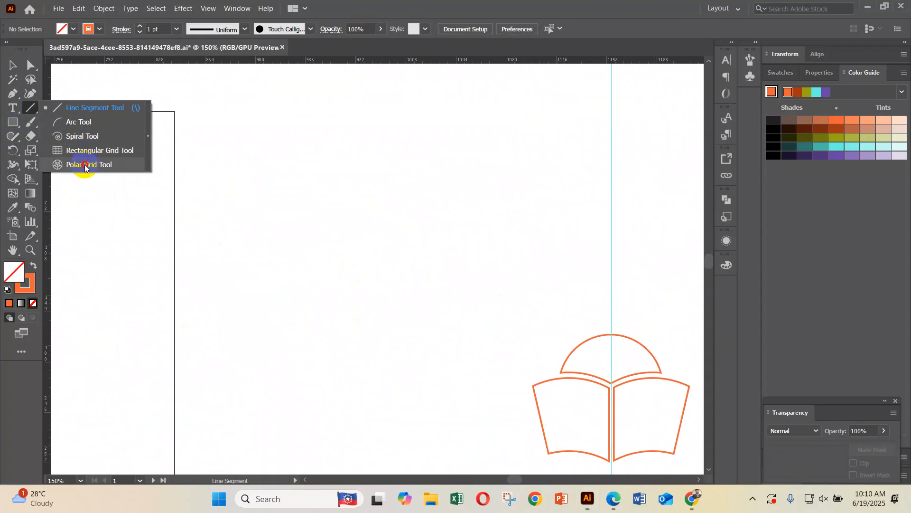
{"action": "left_click", "coordinate": [85, 167]}
{"action": "left_click_drag", "start_coordinate": [329, 141], "coordinate": [499, 327]}
{"action": "key", "text": "shift"}
{"action": "key", "text": "ctrl+z"}
{"action": "left_click_drag", "start_coordinate": [280, 125], "coordinate": [468, 313]}
{"action": "key", "text": "Up"}
{"action": "key", "text": "Up"}
{"action": "key", "text": "Up"}
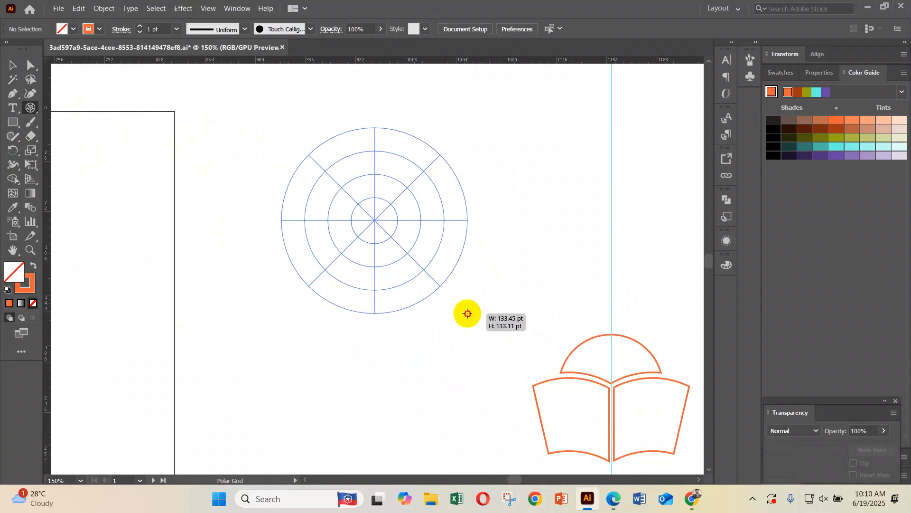
{"action": "key", "text": "Down"}
{"action": "key", "text": "Down"}
{"action": "key", "text": "Down"}
{"action": "left_click_drag", "start_coordinate": [467, 313], "coordinate": [468, 314]}
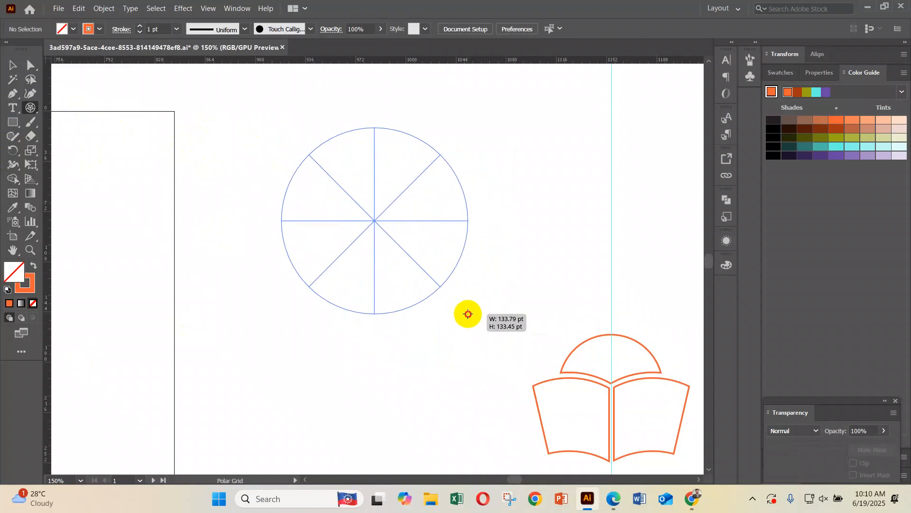
{"action": "key", "text": "Right"}
{"action": "key", "text": "Right"}
{"action": "left_click_drag", "start_coordinate": [469, 314], "coordinate": [468, 314]}
{"action": "key", "text": "Left"}
{"action": "key", "text": "Left"}
{"action": "key", "text": "shift"}
{"action": "left_click_drag", "start_coordinate": [468, 314], "coordinate": [468, 313]}
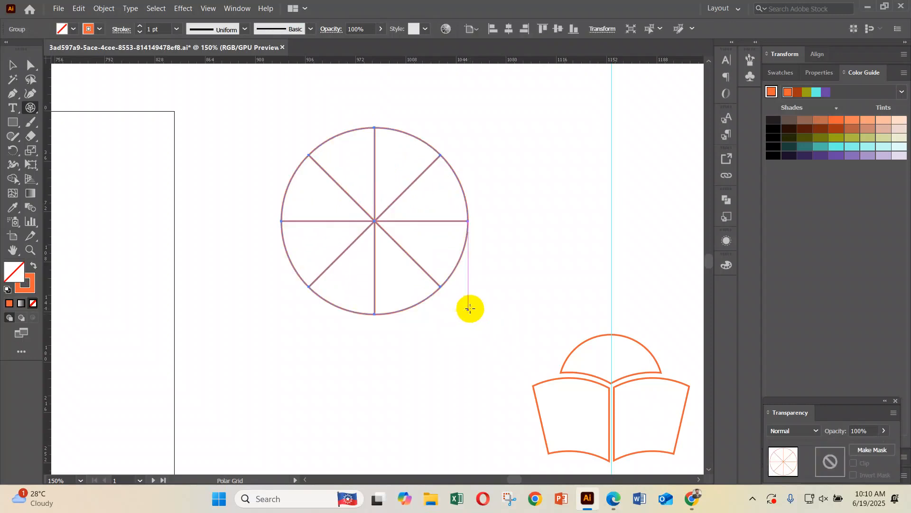
{"action": "key", "text": "Delete"}
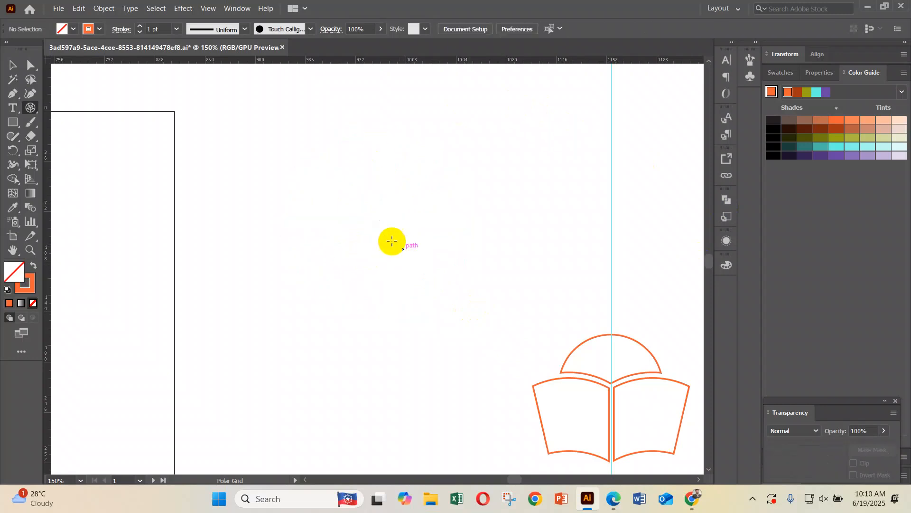
Draw a circular polar grid about 146 pt across with eight radial spokes and no inner rings, above and beside the book.
{"action": "left_click_drag", "start_coordinate": [336, 127], "coordinate": [532, 330]}
{"action": "key", "text": "Up"}
{"action": "key", "text": "Up"}
{"action": "key", "text": "Up"}
{"action": "key", "text": "Down"}
{"action": "key", "text": "Down"}
{"action": "key", "text": "Down"}
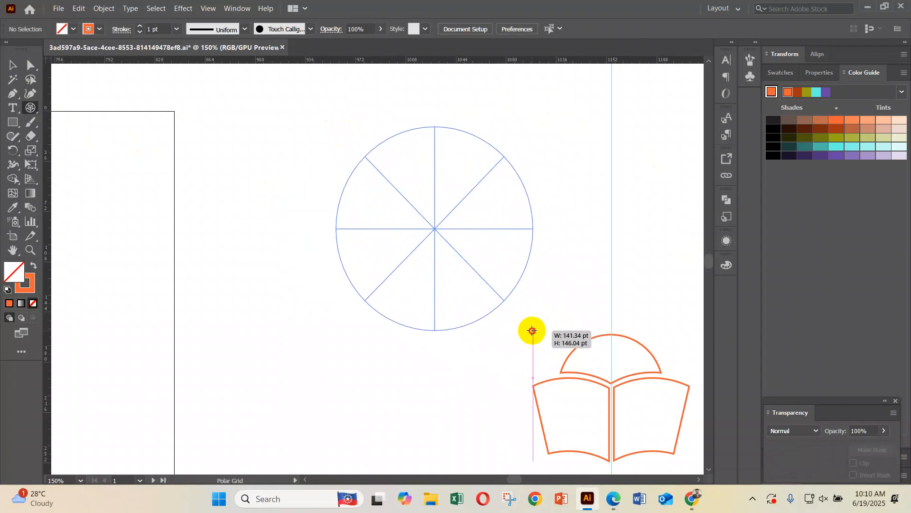
{"action": "key", "text": "Right"}
{"action": "key", "text": "Right"}
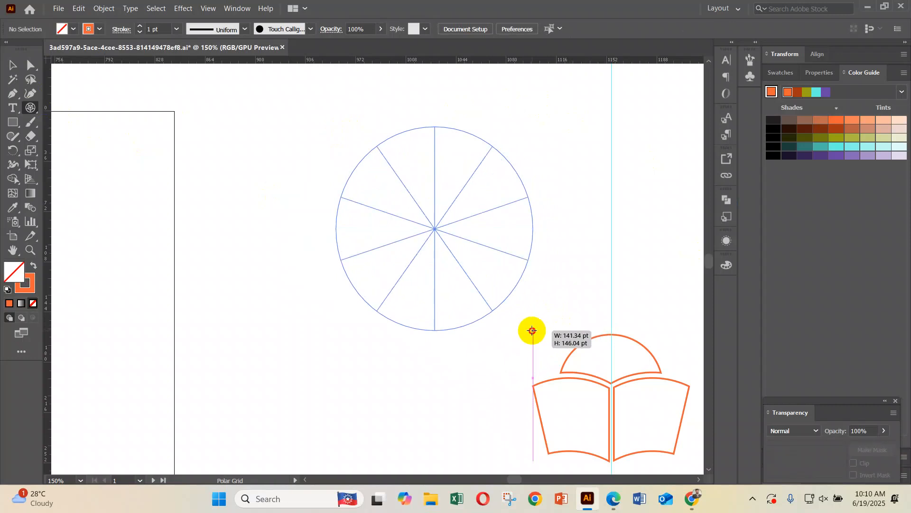
{"action": "key", "text": "Right"}
{"action": "key", "text": "Right"}
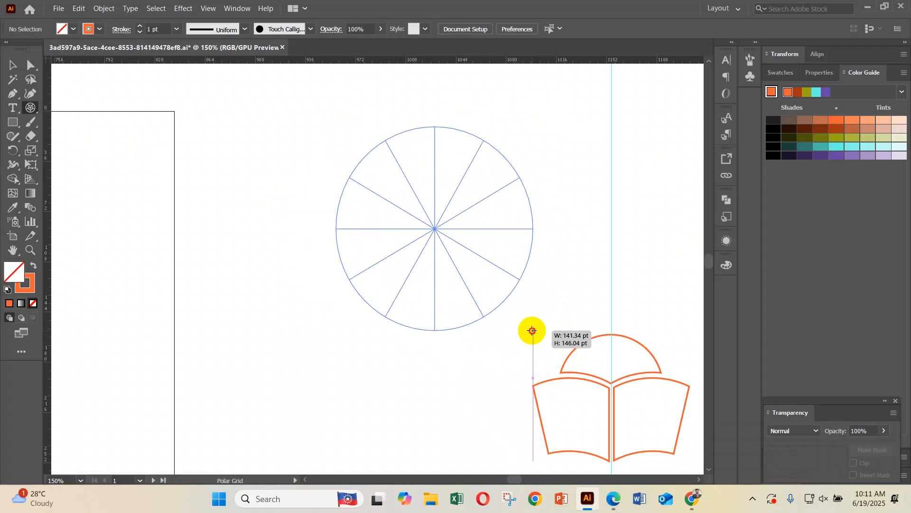
{"action": "key", "text": "Left"}
{"action": "key", "text": "Left"}
{"action": "key", "text": "Left"}
{"action": "key", "text": "Left"}
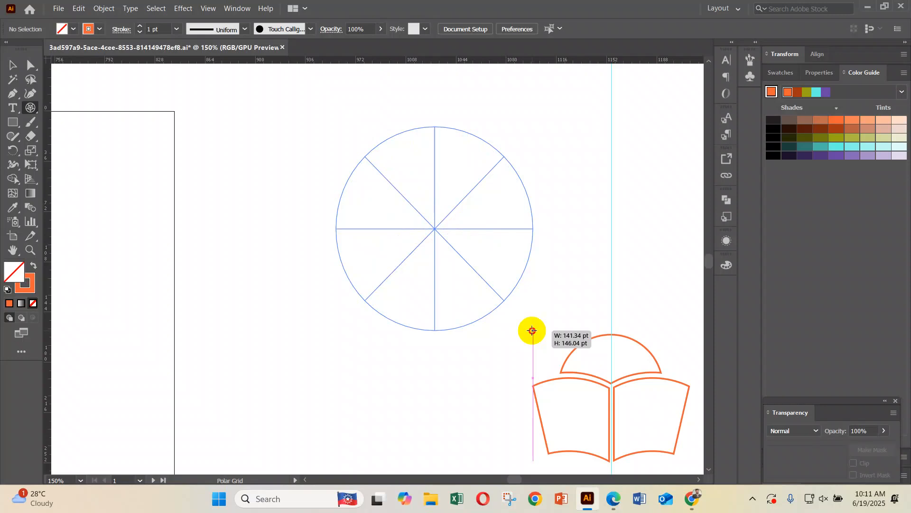
{"action": "key", "text": "shift"}
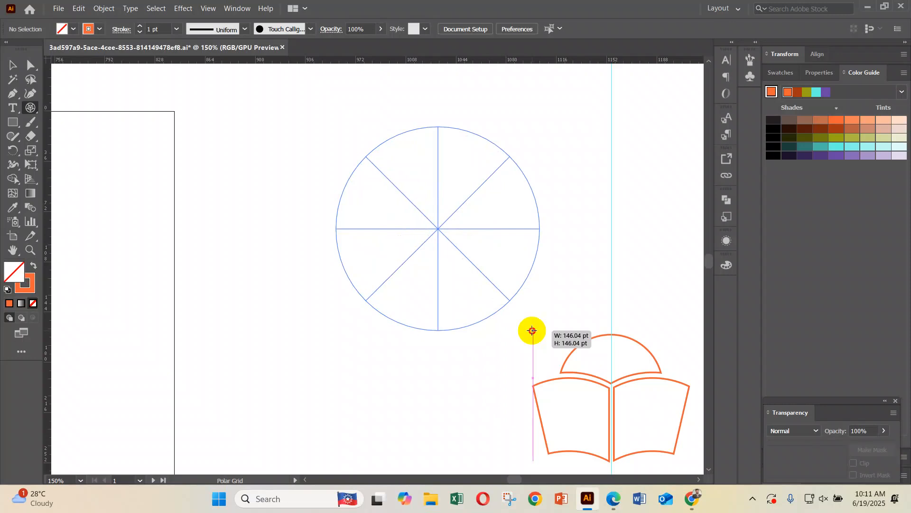
{"action": "left_click_drag", "start_coordinate": [532, 330], "coordinate": [532, 330]}
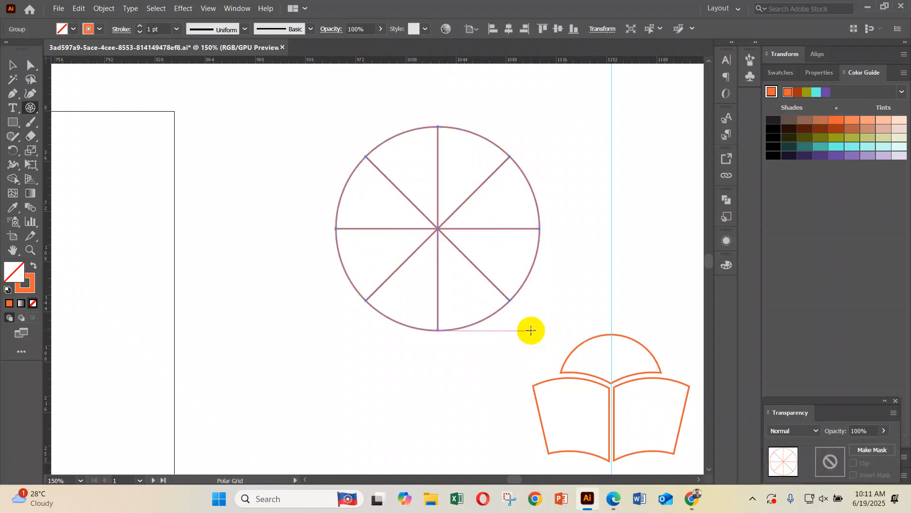
Ungroup the polar grid to separate its outer circle from the spokes.
{"action": "left_click", "coordinate": [11, 65]}
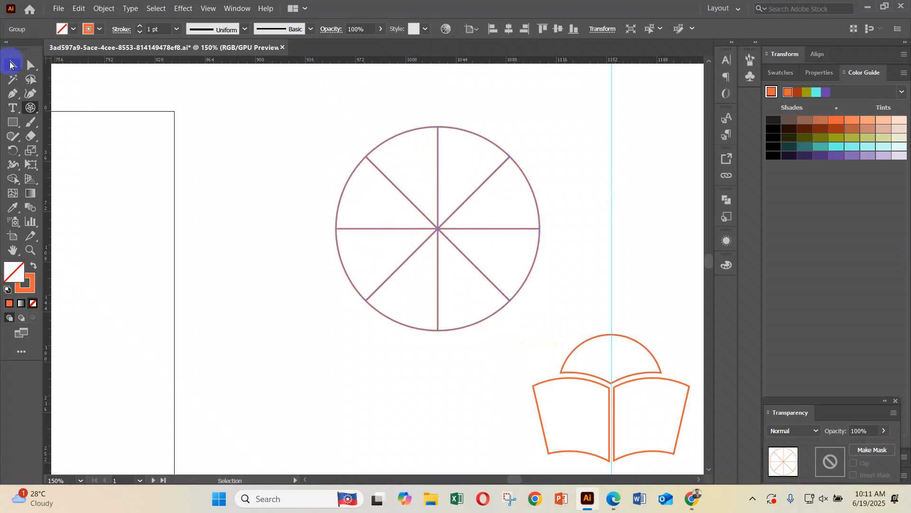
{"action": "right_click", "coordinate": [468, 162]}
{"action": "left_click", "coordinate": [512, 260]}
{"action": "left_click", "coordinate": [561, 230]}
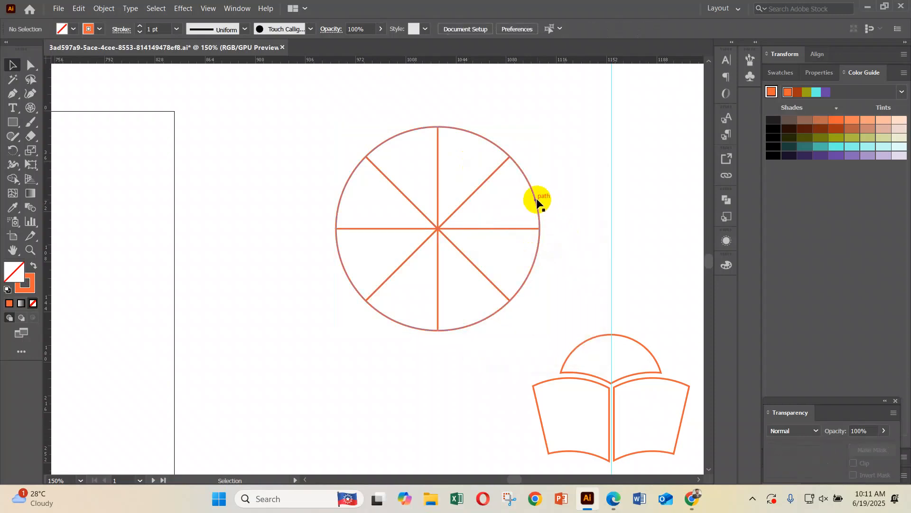
Enlarge the outer circle proportionally from its centre so it lies well beyond the spoke ends.
{"action": "left_click", "coordinate": [535, 202]}
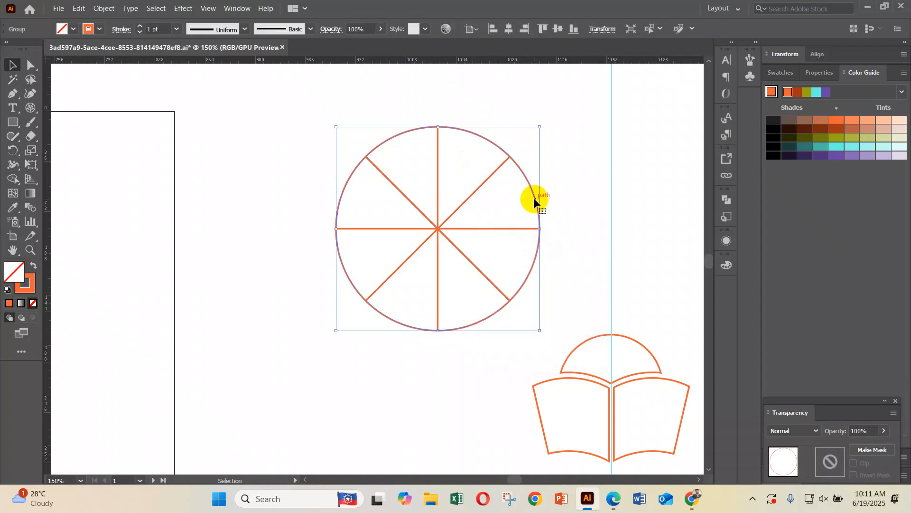
{"action": "key", "text": "Delete"}
{"action": "key", "text": "ctrl+z"}
{"action": "left_click", "coordinate": [534, 202]}
{"action": "left_click_drag", "start_coordinate": [540, 229], "coordinate": [582, 232]}
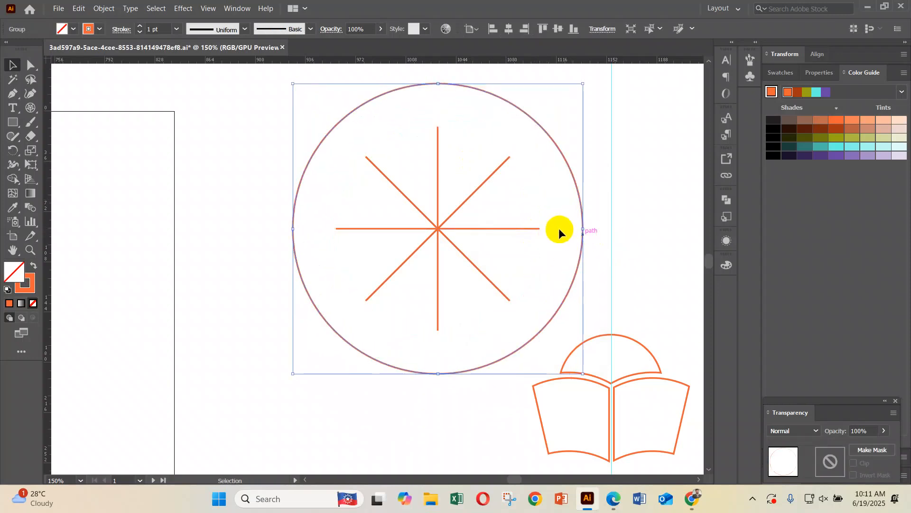
{"action": "left_click", "coordinate": [571, 143]}
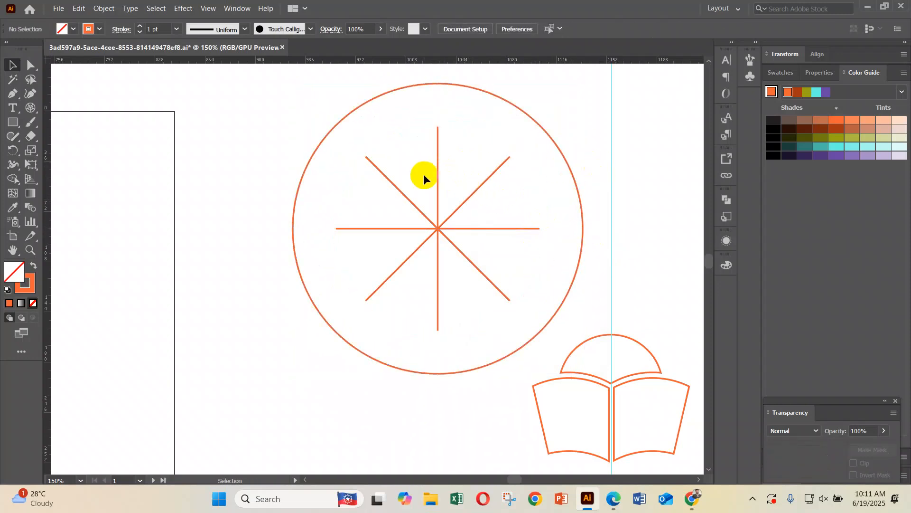
Copy the group of eight spokes and paste the copy in front, exactly over the original.
{"action": "left_click", "coordinate": [465, 242]}
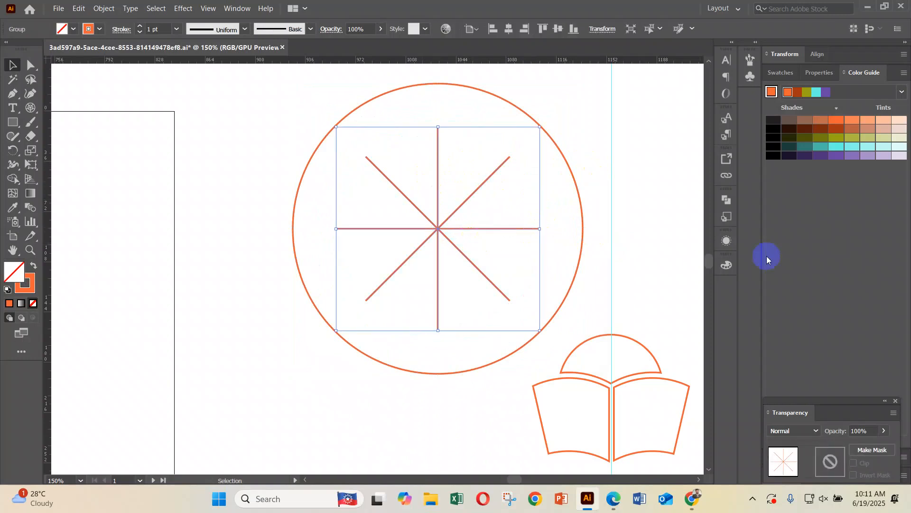
{"action": "left_click", "coordinate": [79, 8]}
{"action": "left_click", "coordinate": [119, 65]}
{"action": "left_click", "coordinate": [79, 9]}
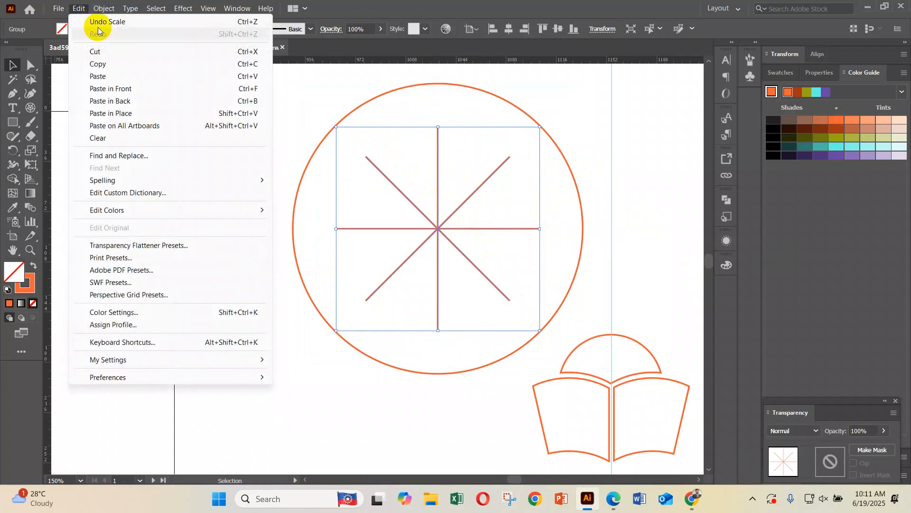
{"action": "left_click", "coordinate": [114, 88]}
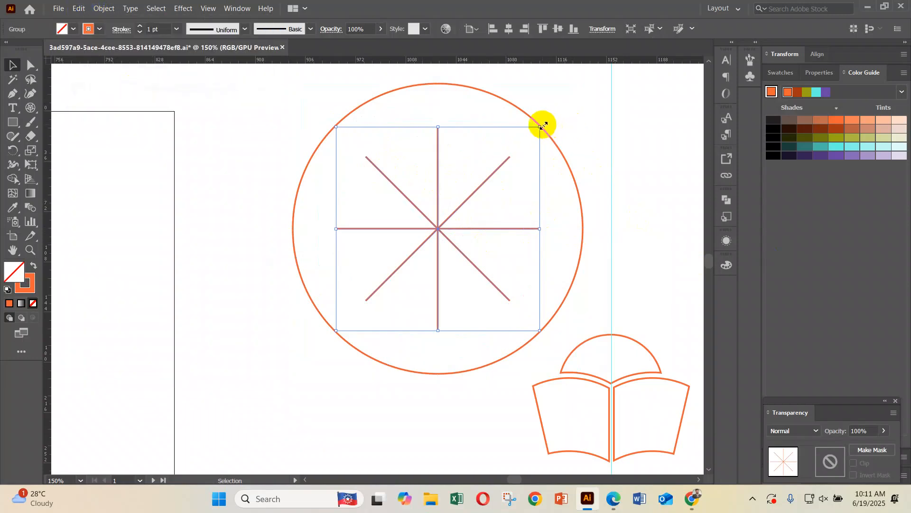
Rotate the pasted spokes to about 337° so they sit between the originals, and shrink them proportionally about the centre into shorter rays.
{"action": "left_click_drag", "start_coordinate": [546, 123], "coordinate": [579, 171]}
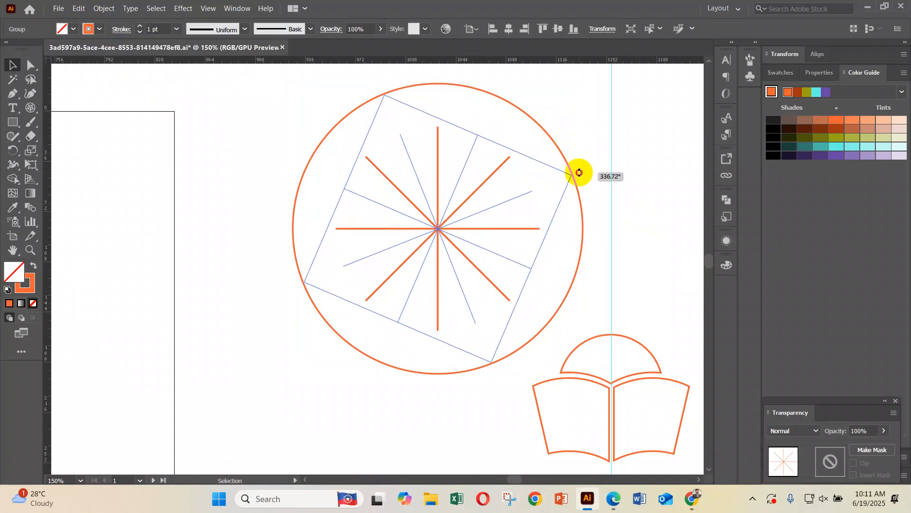
{"action": "left_click_drag", "start_coordinate": [580, 173], "coordinate": [578, 174]}
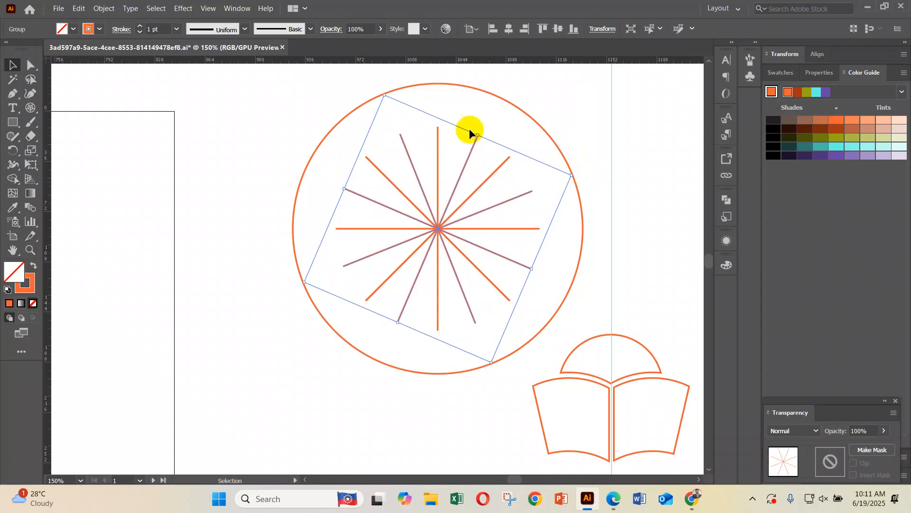
{"action": "left_click_drag", "start_coordinate": [474, 135], "coordinate": [467, 162]}
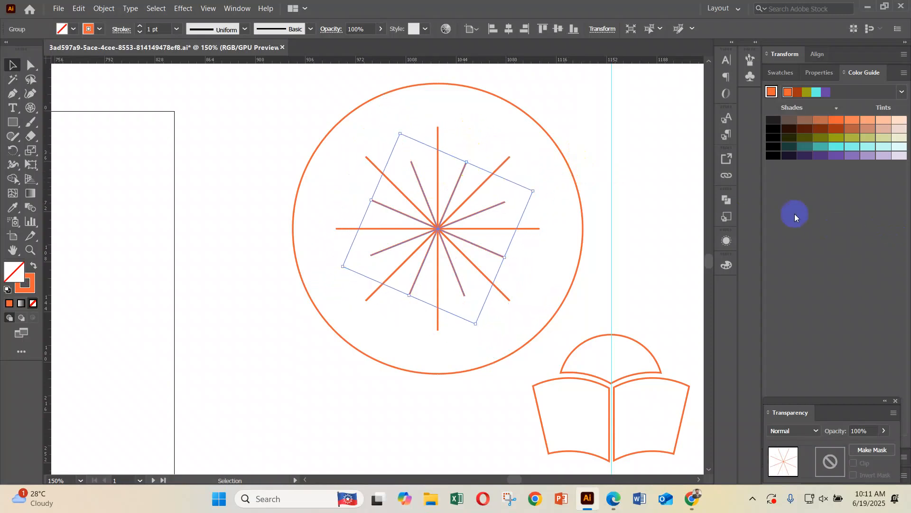
{"action": "left_click", "coordinate": [659, 175]}
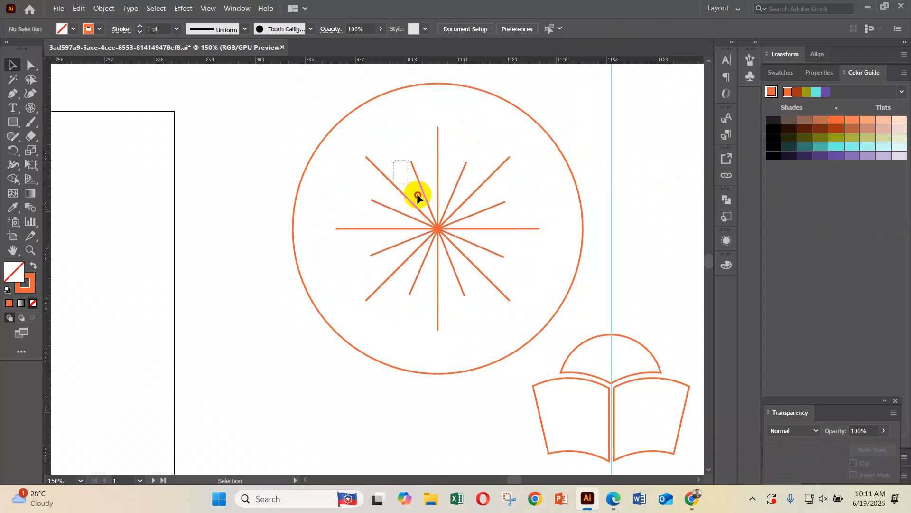
Expand the fill and stroke of the long and short spokes, and unite them into a single shape.
{"action": "left_click", "coordinate": [471, 254]}
{"action": "left_click", "coordinate": [92, 5]}
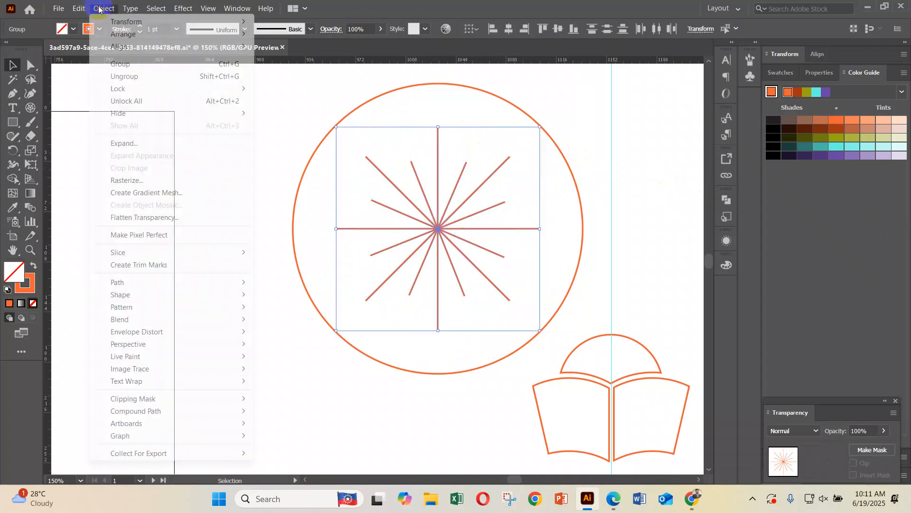
{"action": "left_click", "coordinate": [131, 145]}
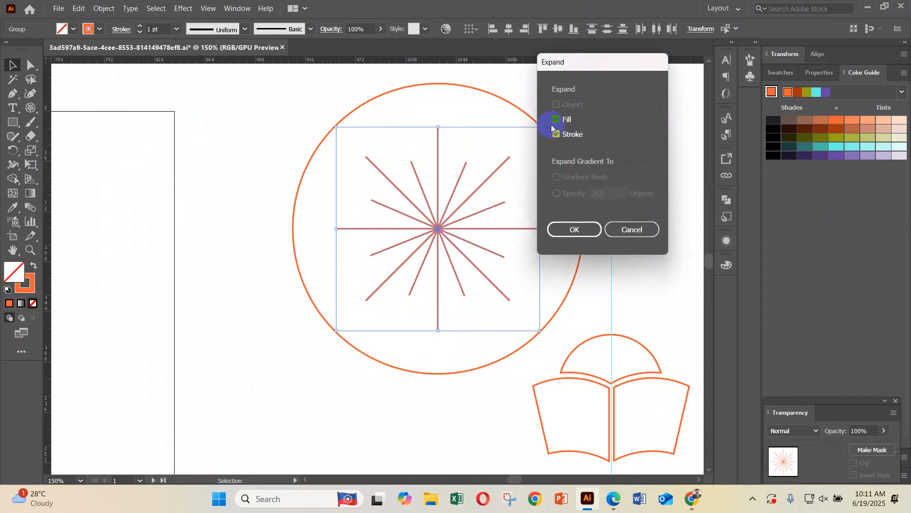
{"action": "left_click", "coordinate": [574, 230]}
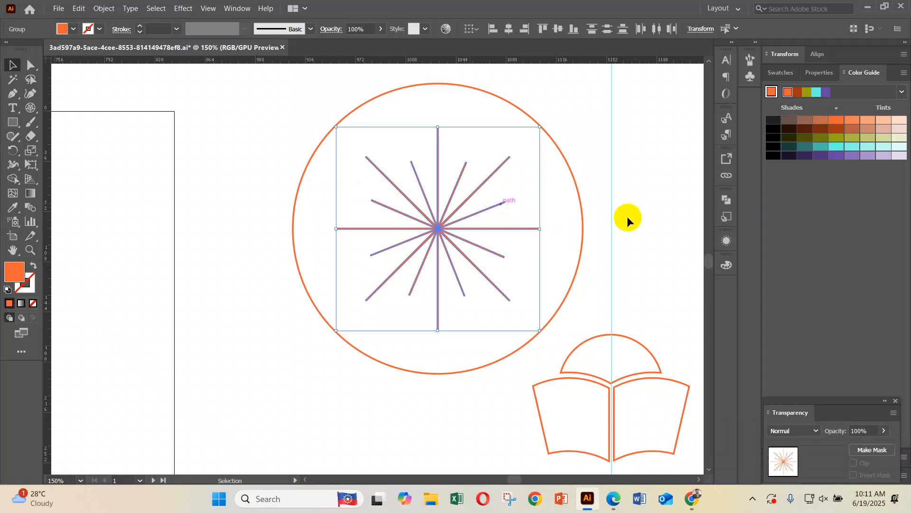
{"action": "left_click", "coordinate": [728, 200]}
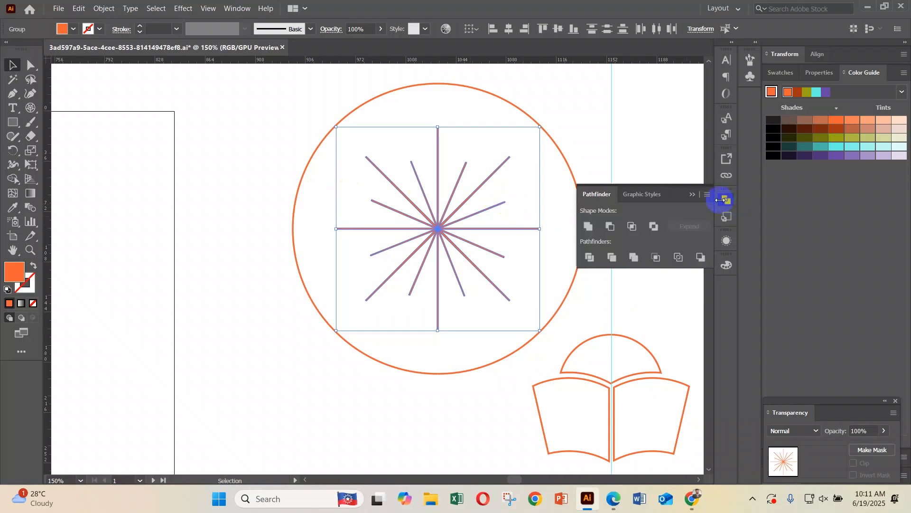
{"action": "left_click", "coordinate": [589, 228]}
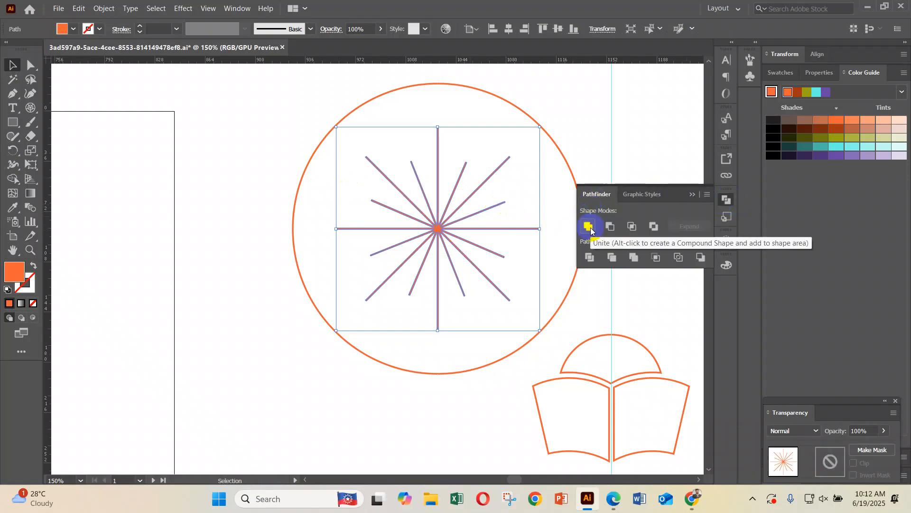
Shrink the outer circle proportionally about its centre so it crosses only the inner parts of the spokes.
{"action": "left_click", "coordinate": [691, 194]}
{"action": "left_click", "coordinate": [579, 138]}
{"action": "left_click", "coordinate": [581, 190]}
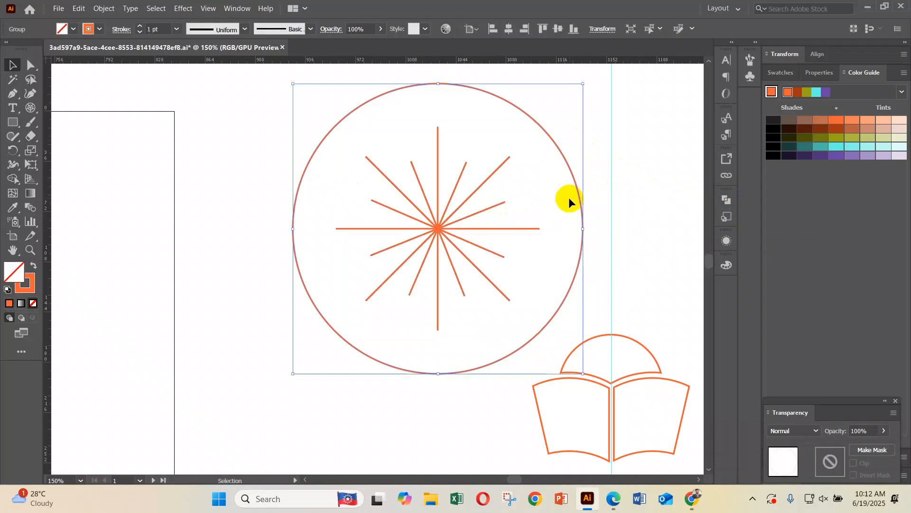
{"action": "left_click_drag", "start_coordinate": [586, 228], "coordinate": [481, 263]}
{"action": "left_click_drag", "start_coordinate": [578, 170], "coordinate": [388, 258]}
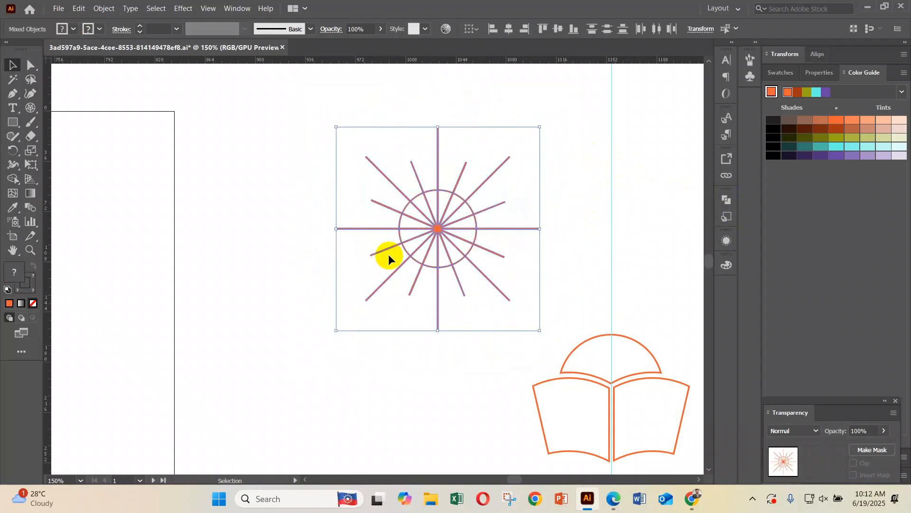
{"action": "left_click", "coordinate": [728, 203]}
{"action": "left_click", "coordinate": [480, 204]}
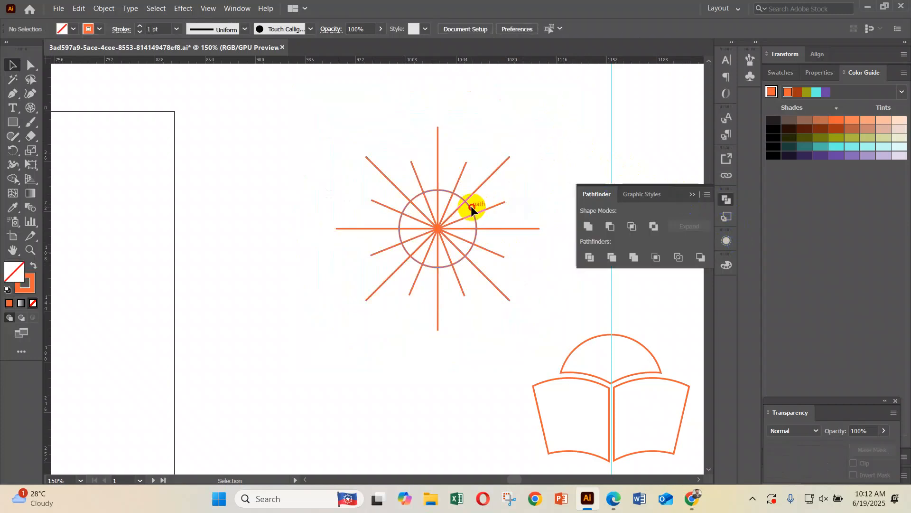
Bring the small circle to the front and subtract it from the united spokes with Minus Front.
{"action": "right_click", "coordinate": [471, 206]}
{"action": "left_click", "coordinate": [221, 136]}
{"action": "left_click", "coordinate": [467, 204]}
{"action": "right_click", "coordinate": [467, 204]}
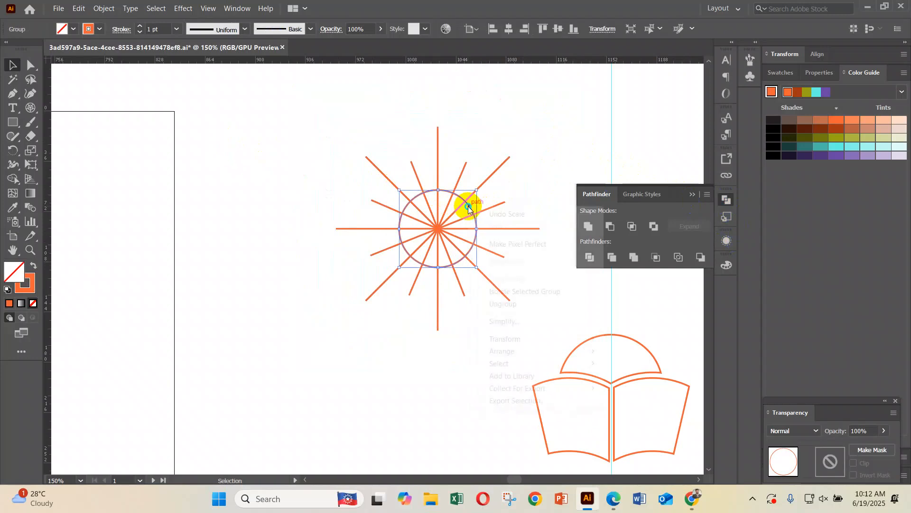
{"action": "mouse_move", "coordinate": [525, 351]}
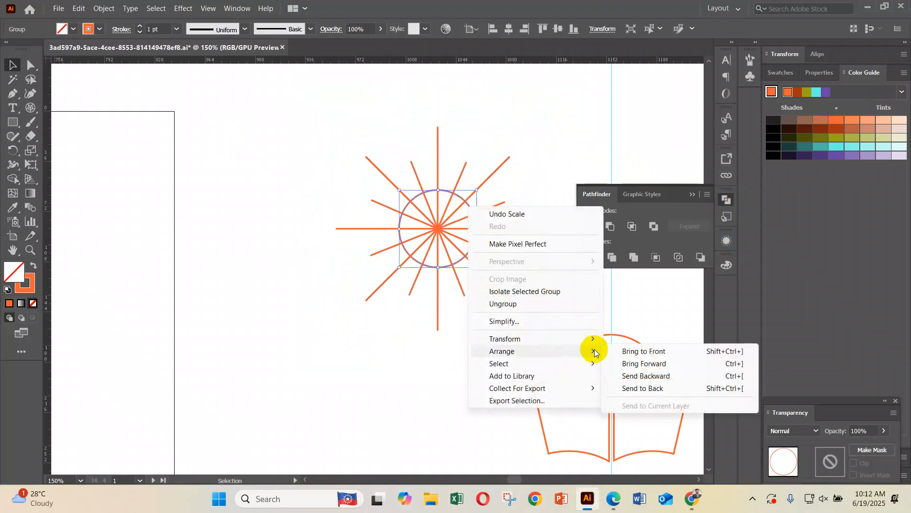
{"action": "left_click", "coordinate": [673, 353]}
{"action": "left_click_drag", "start_coordinate": [471, 309], "coordinate": [410, 179]}
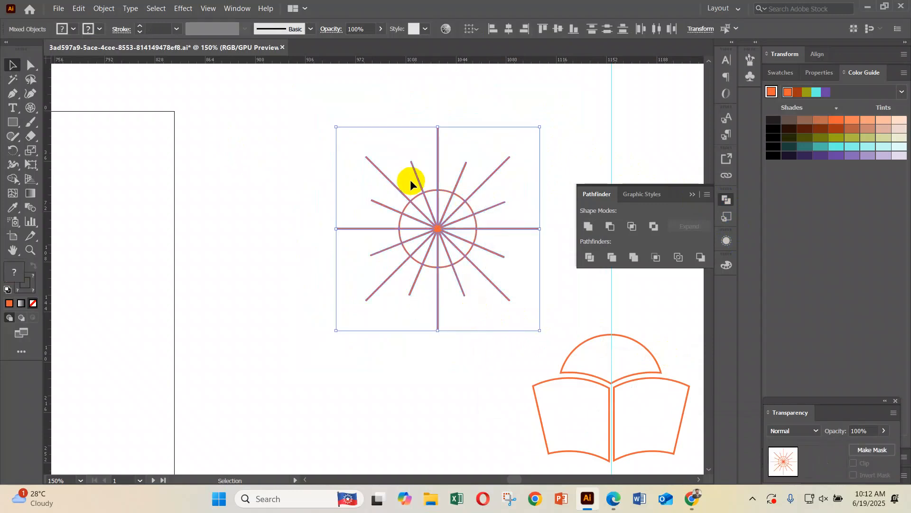
{"action": "left_click", "coordinate": [611, 227]}
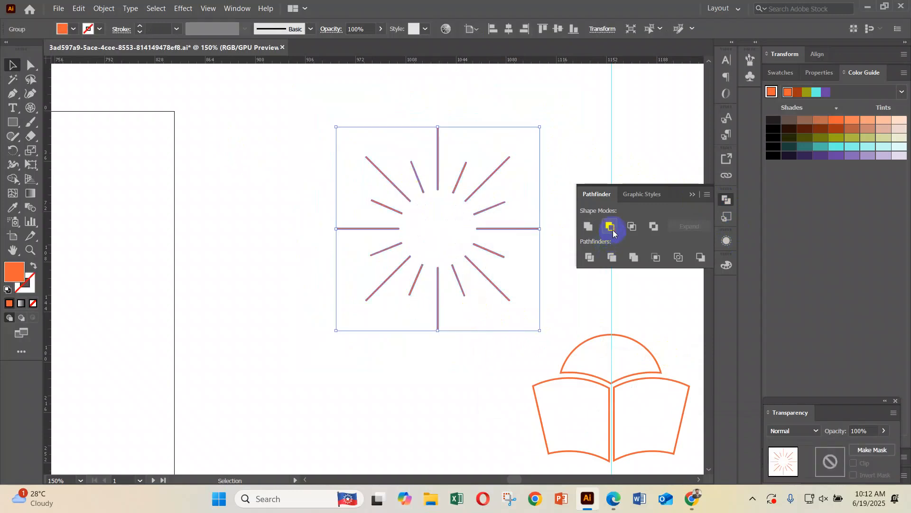
Undo the subtraction, the reordering and the circle's reduction.
{"action": "left_click", "coordinate": [430, 285]}
{"action": "key", "text": "ctrl+z"}
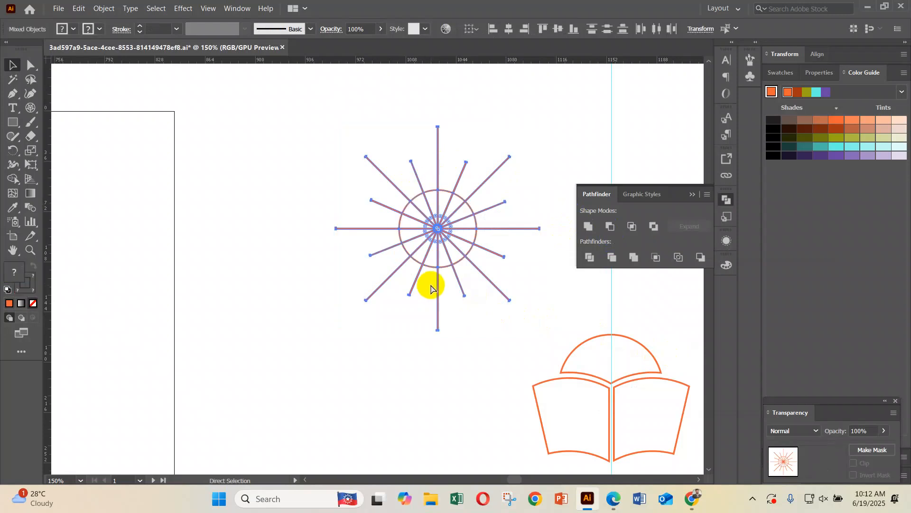
{"action": "key", "text": "ctrl+z"}
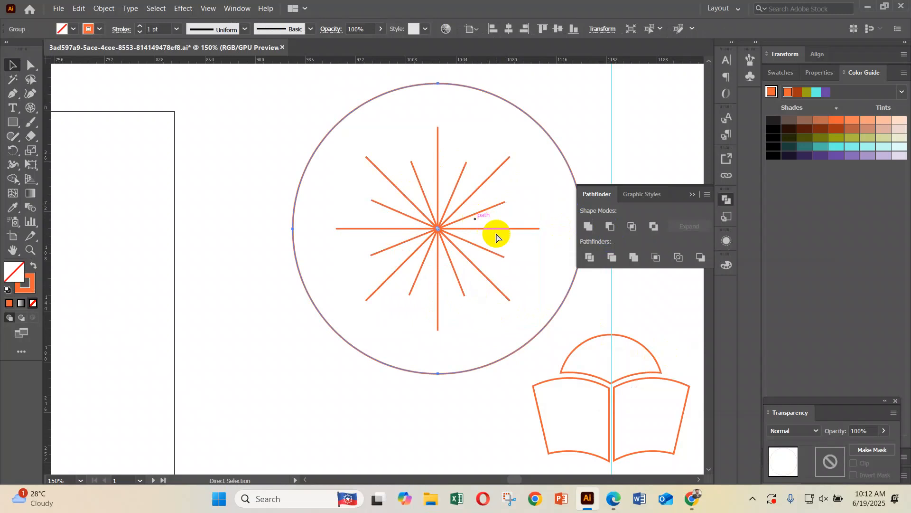
Shrink the large outer circle proportionally about the spokes' centre to slightly more than half the short spokes' reach.
{"action": "left_click", "coordinate": [588, 116]}
{"action": "left_click", "coordinate": [556, 144]}
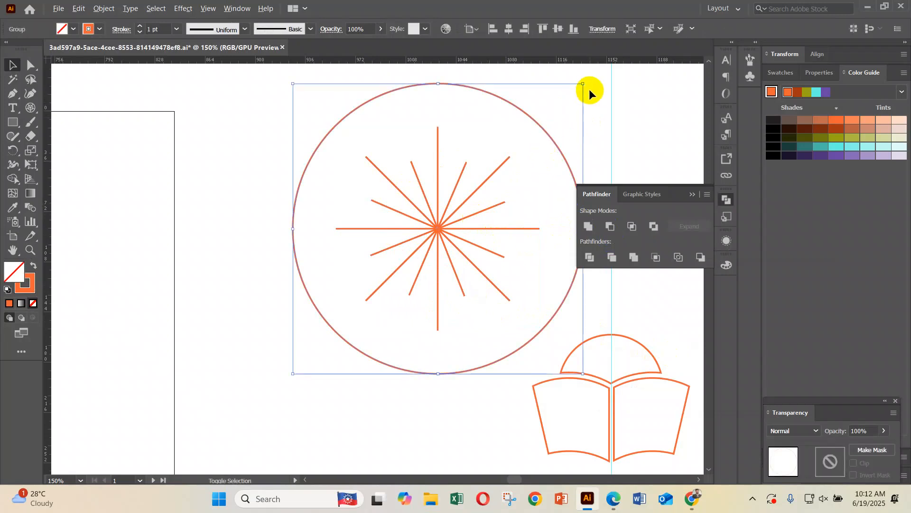
{"action": "left_click_drag", "start_coordinate": [585, 83], "coordinate": [481, 189]}
Bring the small circle to the front and cut it out of the spokes with Minus Front, leaving detached rays.
{"action": "right_click", "coordinate": [446, 221]}
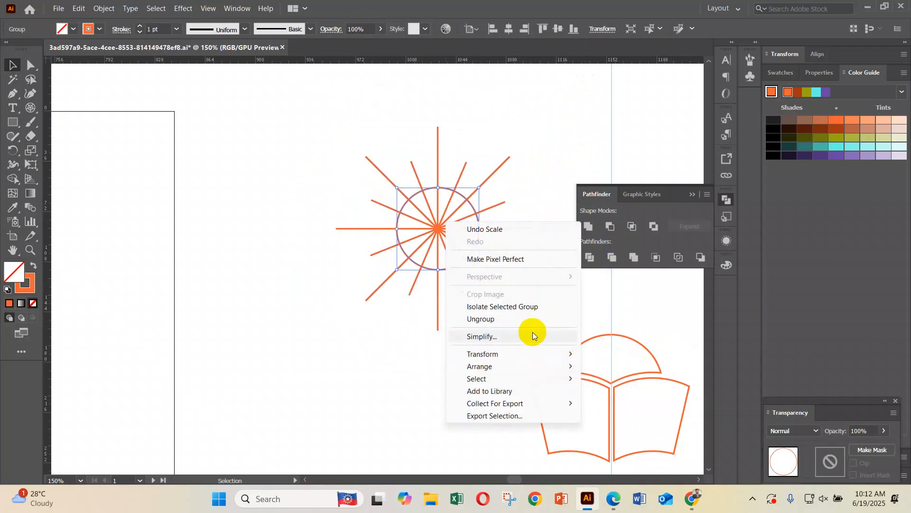
{"action": "mouse_move", "coordinate": [492, 368]}
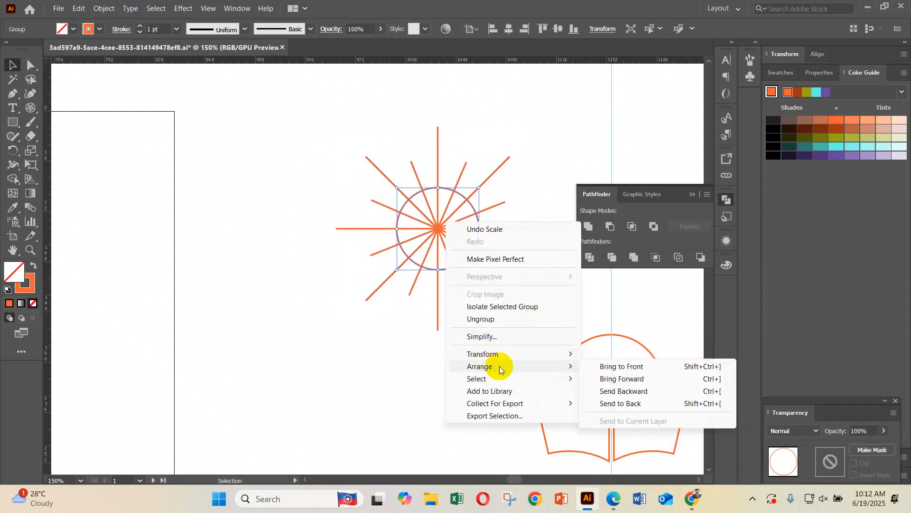
{"action": "left_click", "coordinate": [628, 367]}
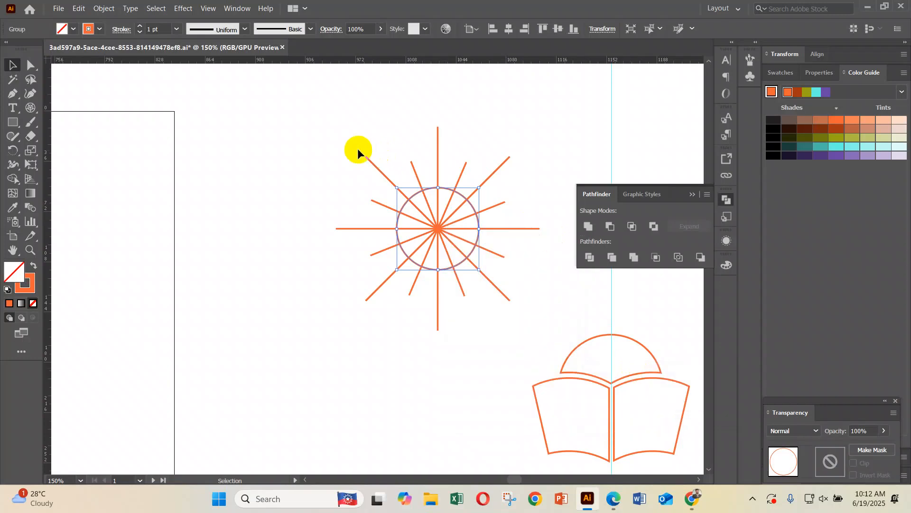
{"action": "left_click_drag", "start_coordinate": [361, 137], "coordinate": [492, 295]}
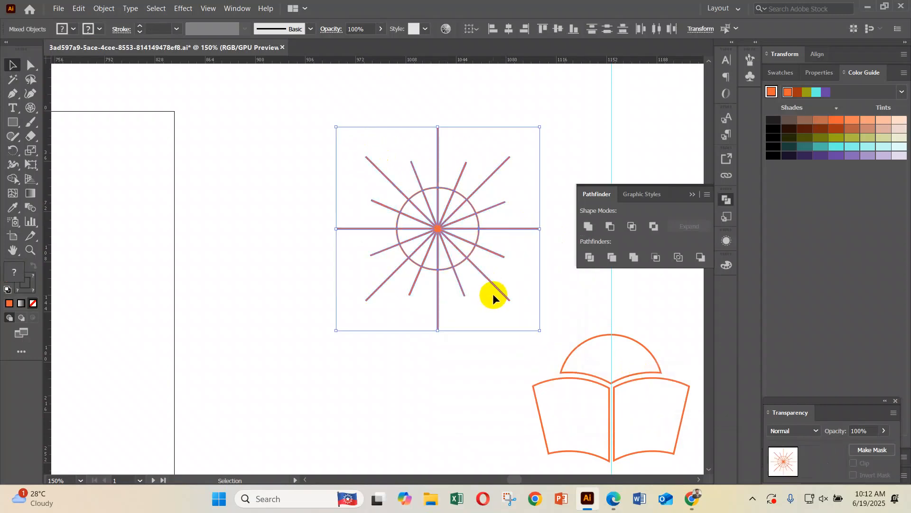
{"action": "left_click", "coordinate": [612, 227]}
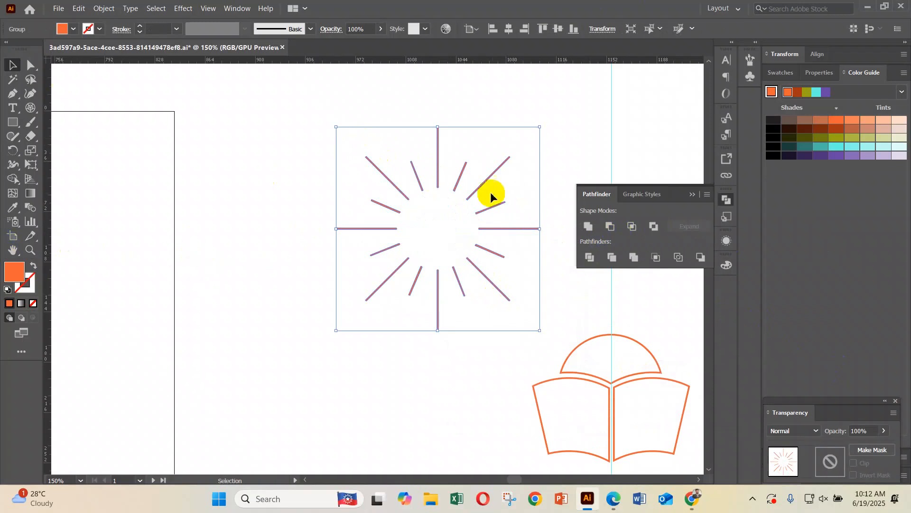
Ungroup the ring of detached rays.
{"action": "scroll", "coordinate": [403, 232], "scroll_direction": "down", "scroll_amount": 1}
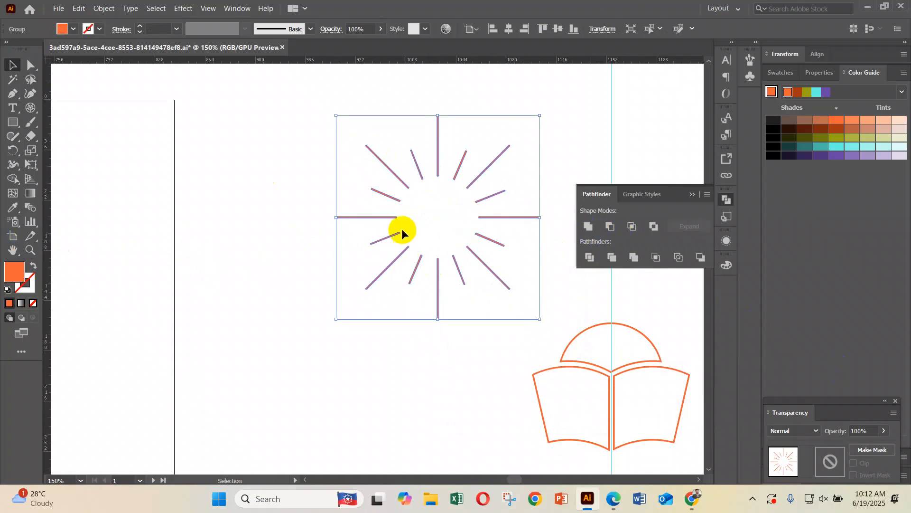
{"action": "right_click", "coordinate": [463, 218]}
{"action": "left_click", "coordinate": [518, 313]}
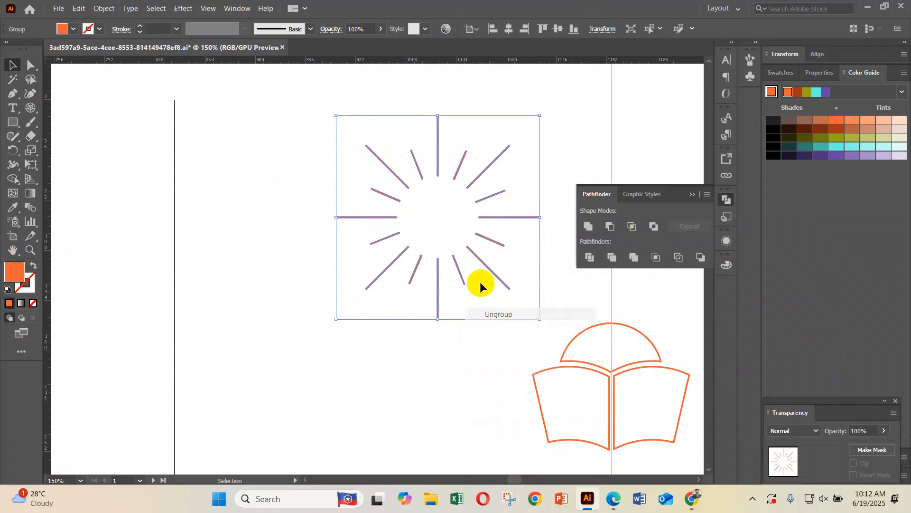
Try deleting the horizontal and lower rays together, and undo the deletion.
{"action": "left_click_drag", "start_coordinate": [301, 204], "coordinate": [534, 298]}
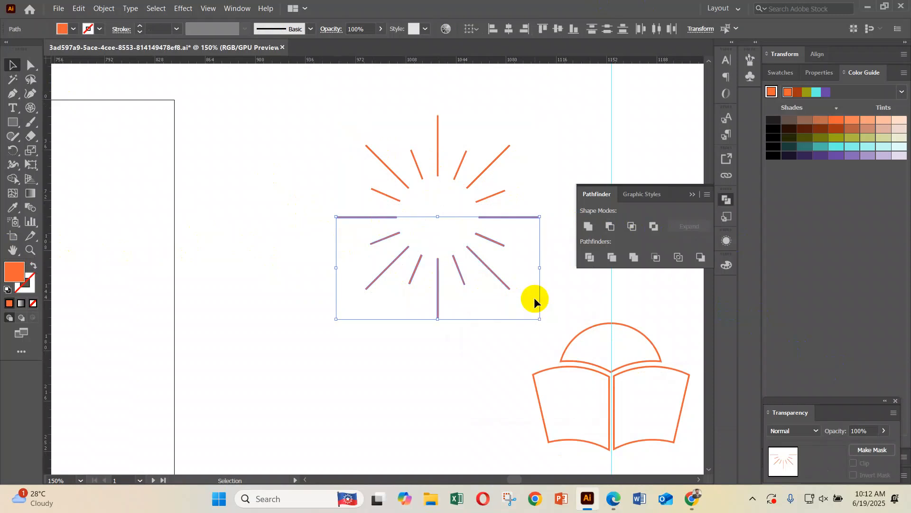
{"action": "key", "text": "Delete"}
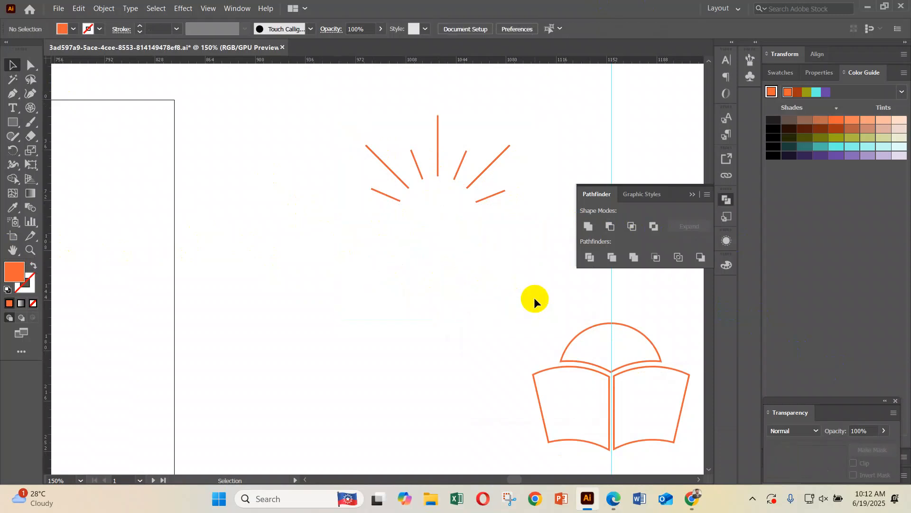
{"action": "left_click_drag", "start_coordinate": [487, 293], "coordinate": [390, 312]}
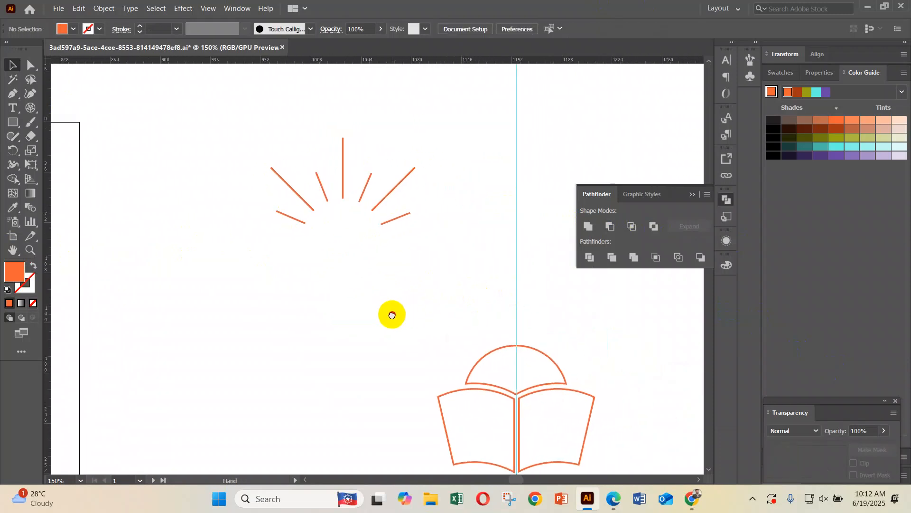
{"action": "left_click_drag", "start_coordinate": [259, 149], "coordinate": [479, 292]}
{"action": "key", "text": "ctrl+z"}
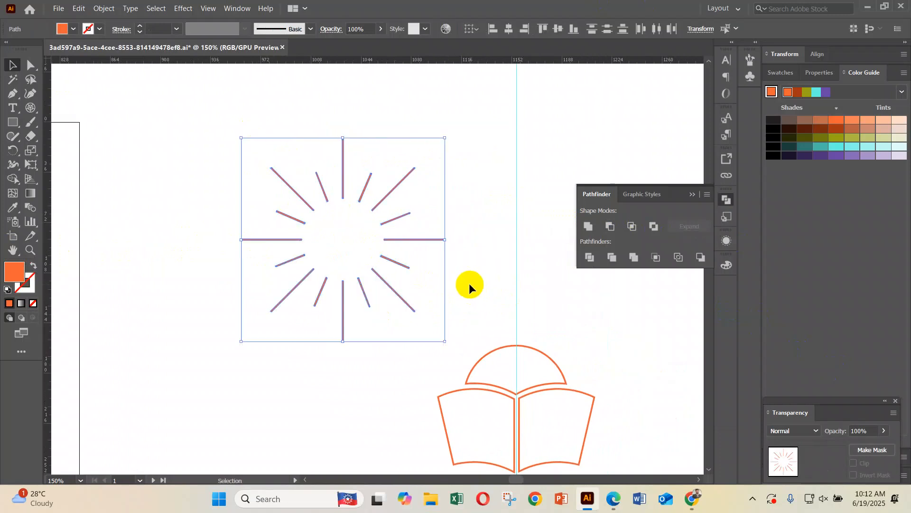
Delete the seven rays below the centre and the two horizontal rays, keeping only the upper seven.
{"action": "left_click", "coordinate": [470, 239]}
{"action": "left_click_drag", "start_coordinate": [249, 149], "coordinate": [439, 344]}
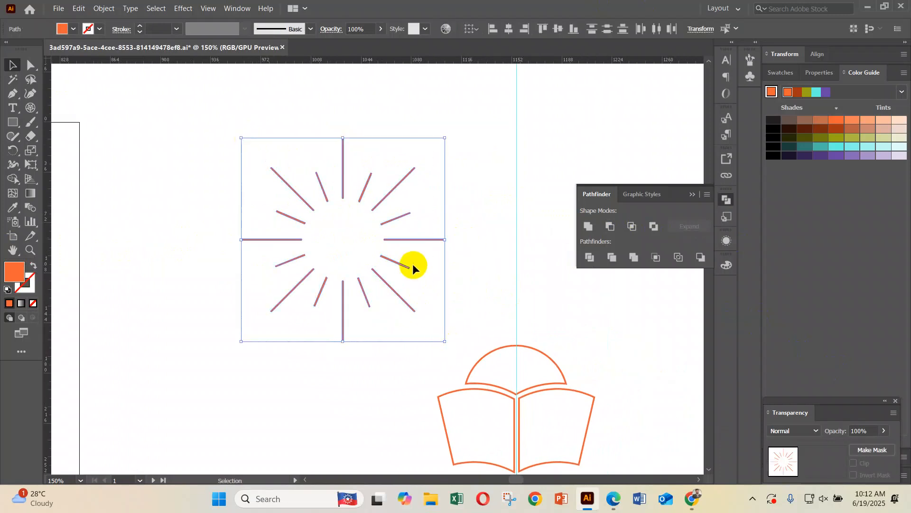
{"action": "mouse_move", "coordinate": [405, 240]}
{"action": "left_mouse_down"}
{"action": "mouse_move", "coordinate": [546, 365]}
{"action": "mouse_move", "coordinate": [569, 362]}
{"action": "mouse_move", "coordinate": [582, 380]}
{"action": "mouse_move", "coordinate": [413, 254]}
{"action": "left_mouse_up"}
{"action": "left_click", "coordinate": [448, 350]}
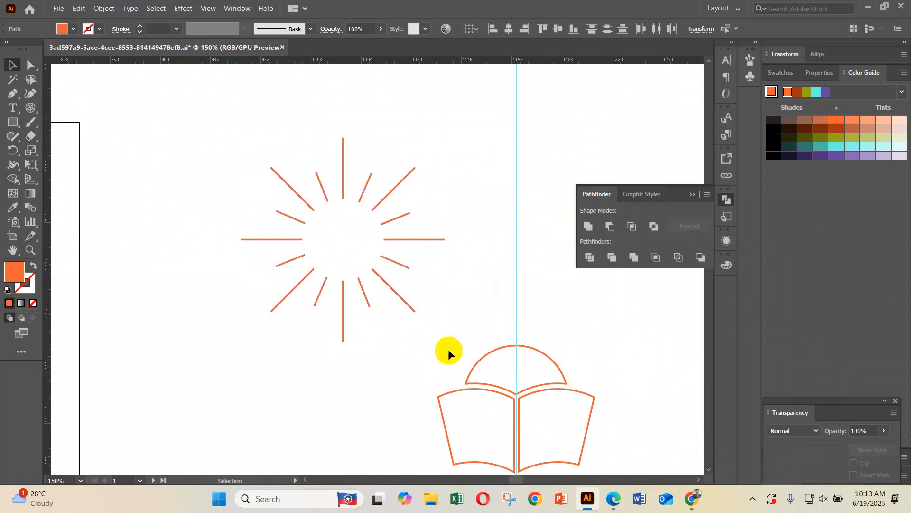
{"action": "left_click_drag", "start_coordinate": [219, 259], "coordinate": [434, 333]}
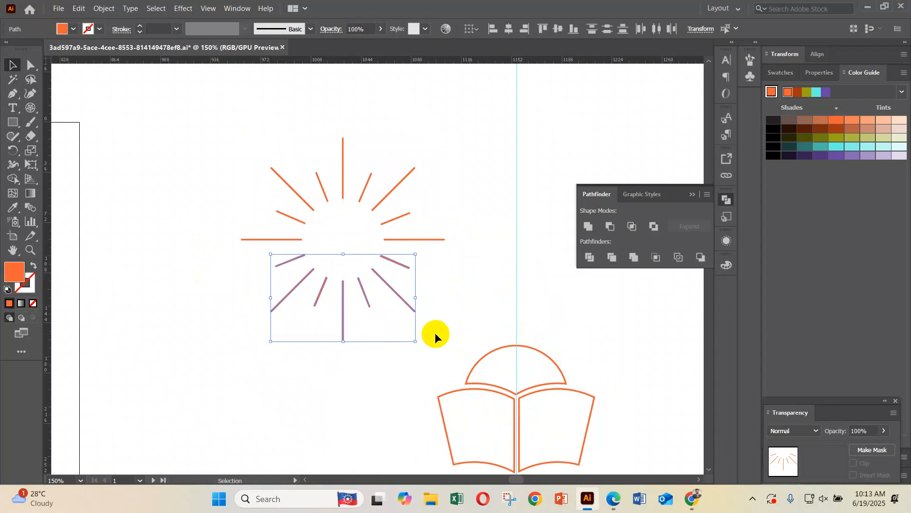
{"action": "key", "text": "Delete"}
{"action": "left_click_drag", "start_coordinate": [239, 235], "coordinate": [443, 278]}
{"action": "key", "text": "Delete"}
Group the seven upper rays and move the group over the sun cap above the book.
{"action": "left_click_drag", "start_coordinate": [255, 149], "coordinate": [477, 260]}
{"action": "right_click", "coordinate": [367, 199]}
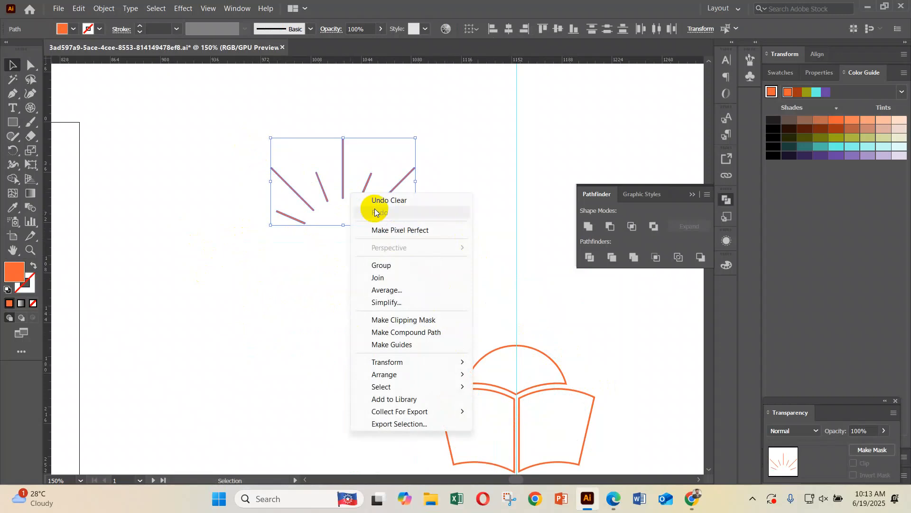
{"action": "left_click", "coordinate": [412, 265]}
{"action": "left_click_drag", "start_coordinate": [341, 183], "coordinate": [518, 329]}
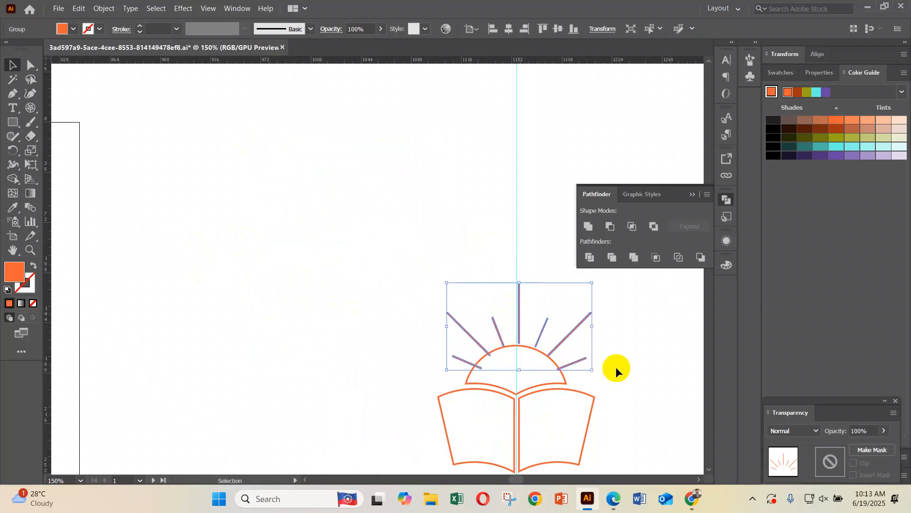
Enlarge the ray group proportionally about its centre, and nudge it to clear the sun cap and centre on the vertical guide.
{"action": "left_click_drag", "start_coordinate": [595, 327], "coordinate": [623, 324]}
{"action": "key", "text": "Up"}
{"action": "key", "text": "Up"}
{"action": "key", "text": "Up"}
{"action": "key", "text": "Up"}
{"action": "key", "text": "Up"}
{"action": "key", "text": "Up"}
{"action": "key", "text": "Up"}
{"action": "key", "text": "Up"}
{"action": "key", "text": "Up"}
{"action": "key", "text": "Up"}
{"action": "key", "text": "Up"}
{"action": "key", "text": "Up"}
{"action": "key", "text": "Up"}
{"action": "key", "text": "Up"}
{"action": "key", "text": "Up"}
{"action": "key", "text": "Up"}
{"action": "key", "text": "Up"}
{"action": "key", "text": "Up"}
{"action": "key", "text": "Up"}
{"action": "key", "text": "Up"}
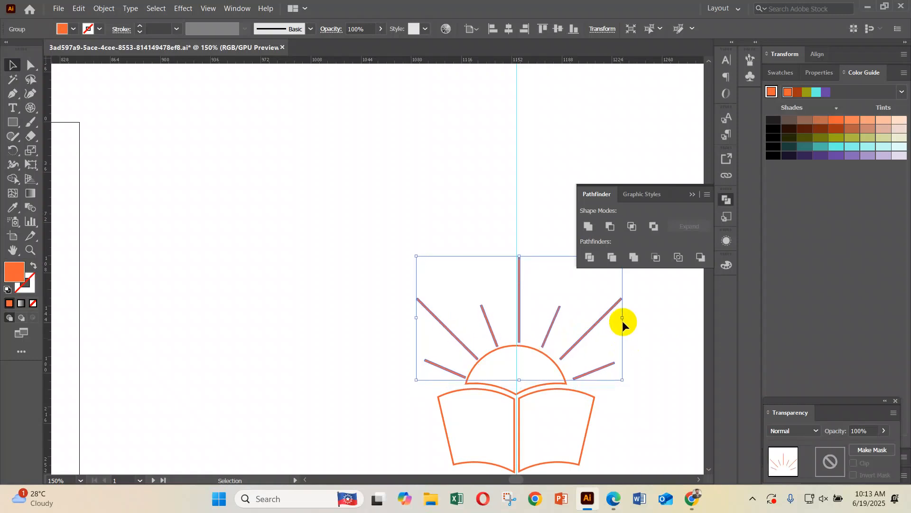
{"action": "key", "text": "Left"}
{"action": "key", "text": "Left"}
{"action": "key", "text": "Down"}
{"action": "key", "text": "Down"}
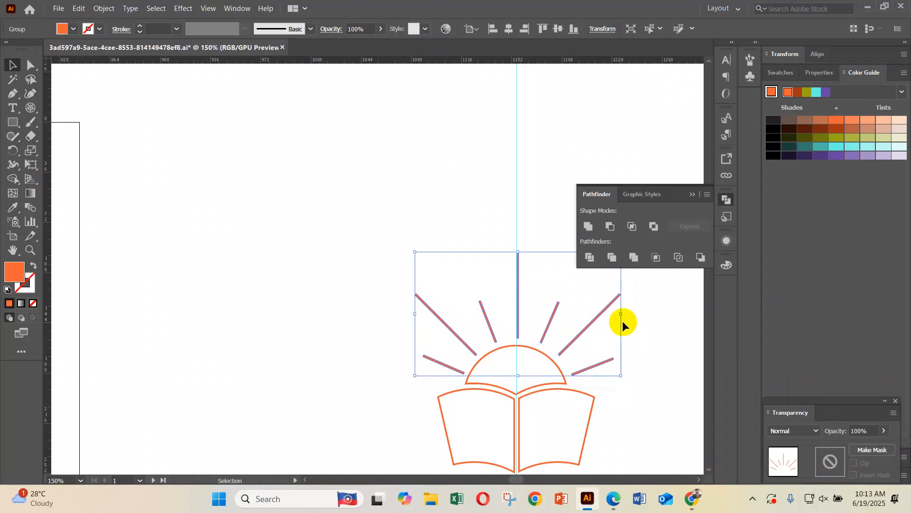
{"action": "key", "text": "Left"}
{"action": "key", "text": "Left"}
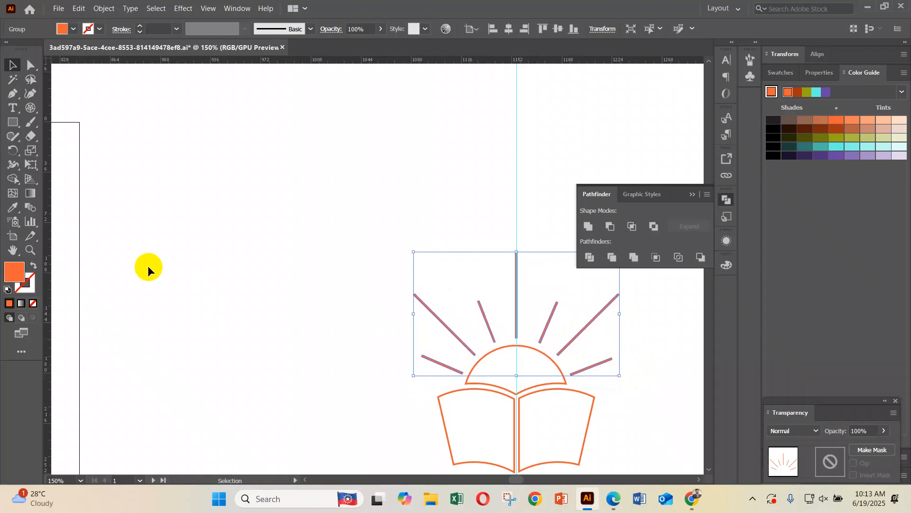
{"action": "left_click", "coordinate": [406, 379]}
Draw a closed, unfilled L-shaped page strip with an orange 1 pt stroke along the left page's outer and lower edges using the Pen tool.
{"action": "left_click_drag", "start_coordinate": [407, 378], "coordinate": [376, 301]}
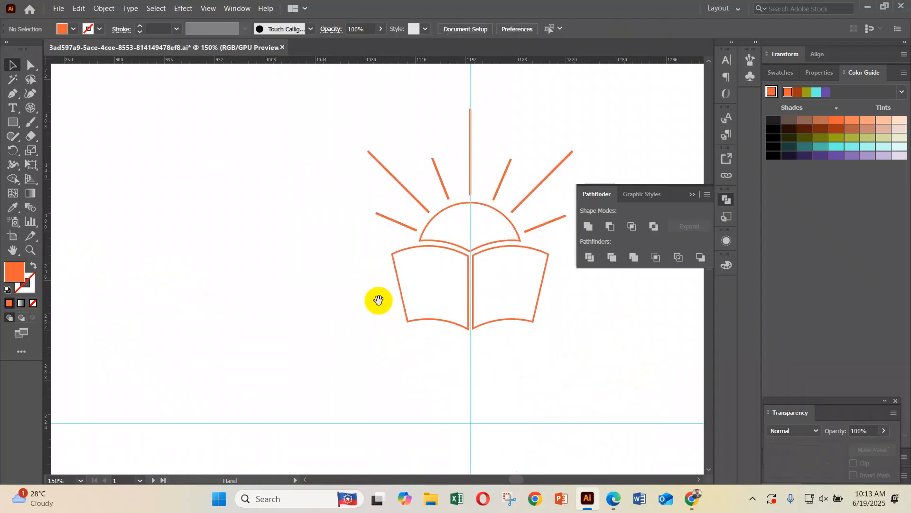
{"action": "left_click_drag", "start_coordinate": [480, 348], "coordinate": [461, 328]}
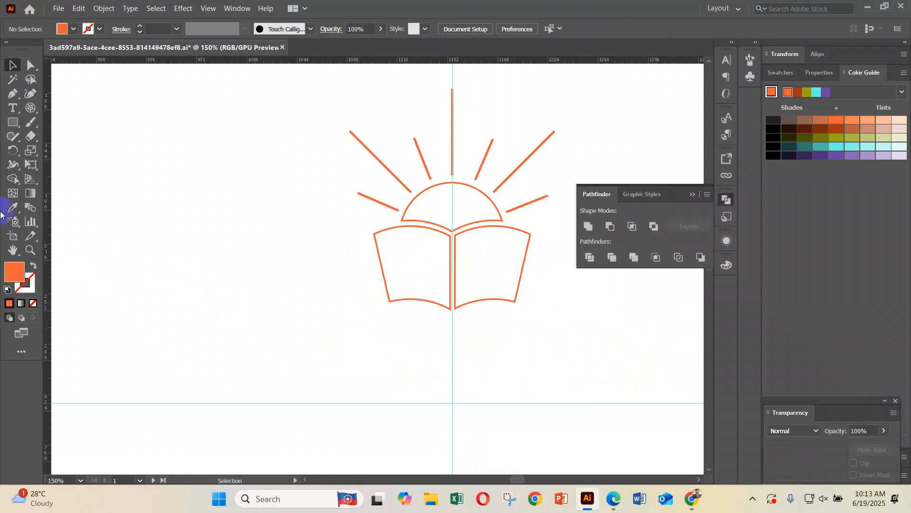
{"action": "left_click", "coordinate": [34, 270]}
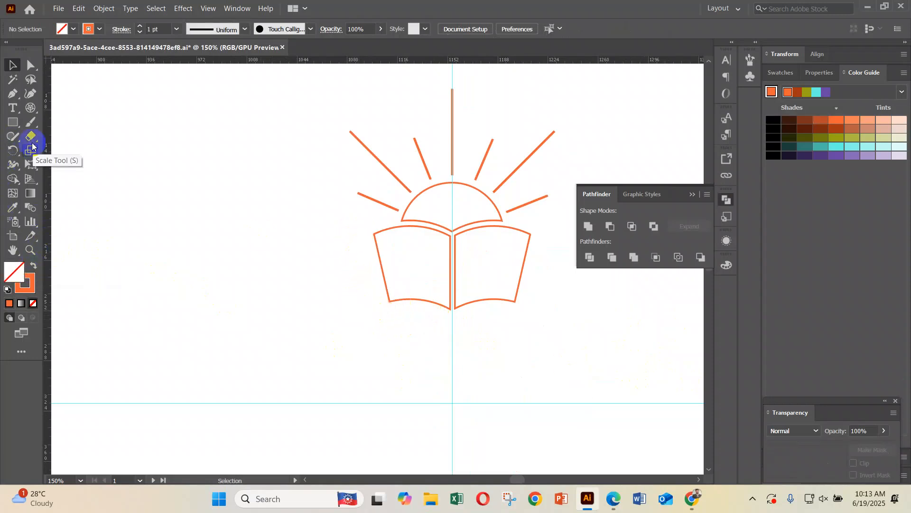
{"action": "left_click", "coordinate": [12, 93]}
{"action": "scroll", "coordinate": [458, 336], "scroll_direction": "up", "scroll_amount": 2}
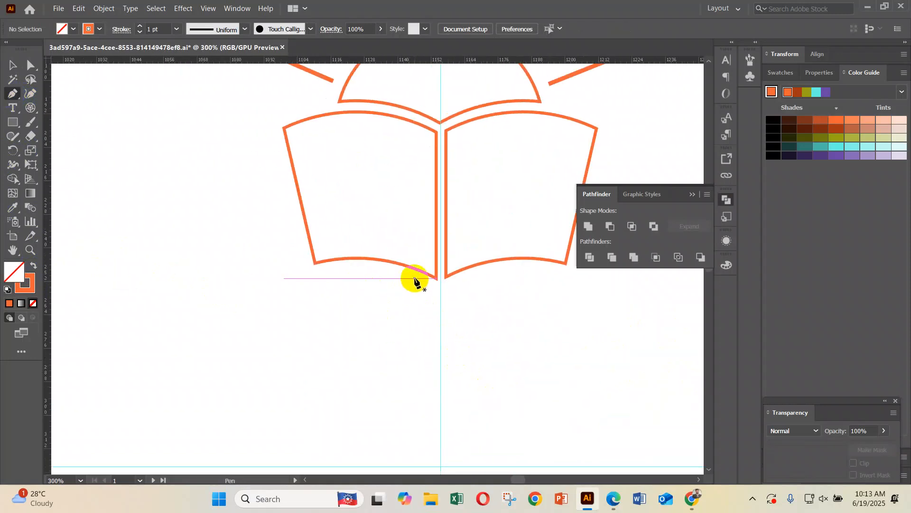
{"action": "left_click_drag", "start_coordinate": [394, 280], "coordinate": [256, 299]}
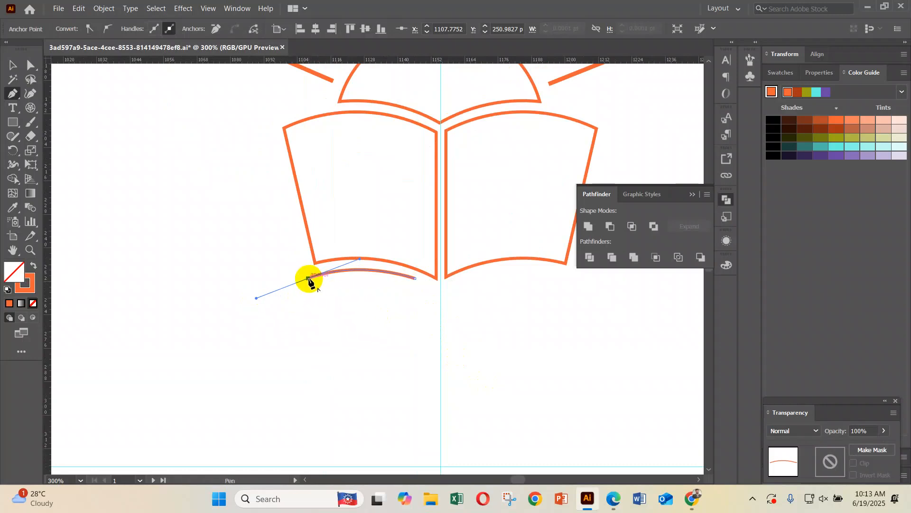
{"action": "left_click_drag", "start_coordinate": [308, 278], "coordinate": [257, 157]}
{"action": "left_click", "coordinate": [258, 154]}
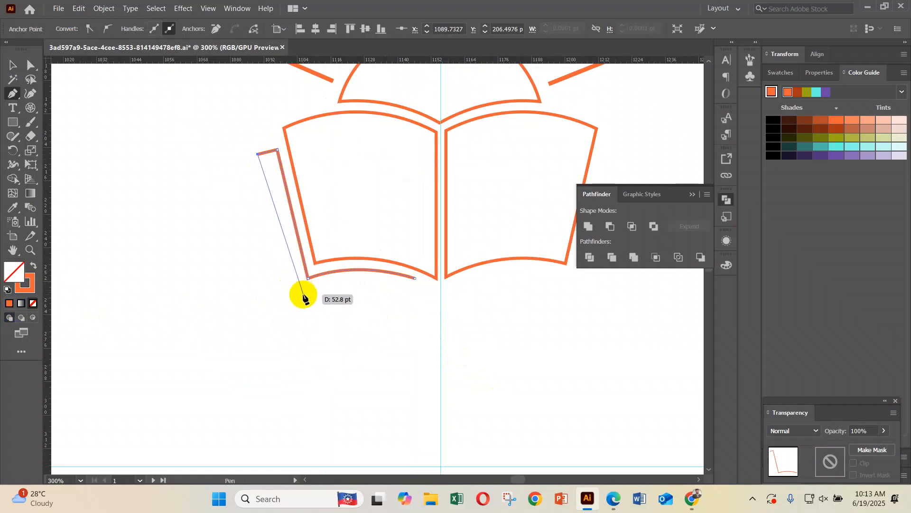
{"action": "left_click", "coordinate": [300, 294]}
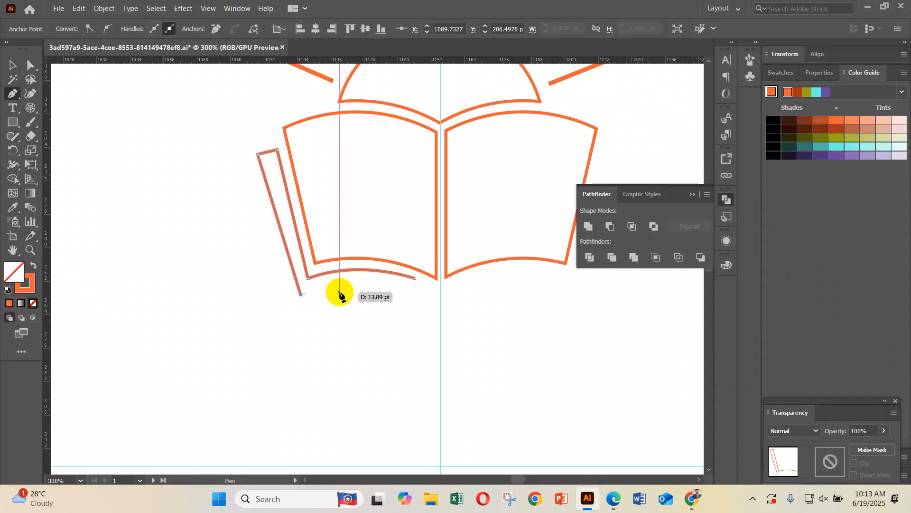
{"action": "left_click", "coordinate": [430, 285]}
{"action": "left_click", "coordinate": [488, 288], "text": "ctrl"}
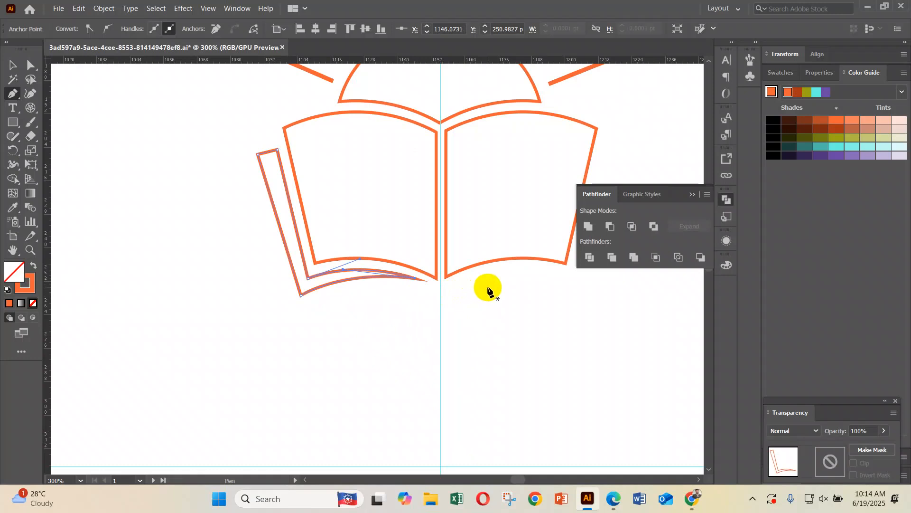
{"action": "left_click", "coordinate": [437, 332], "text": "ctrl"}
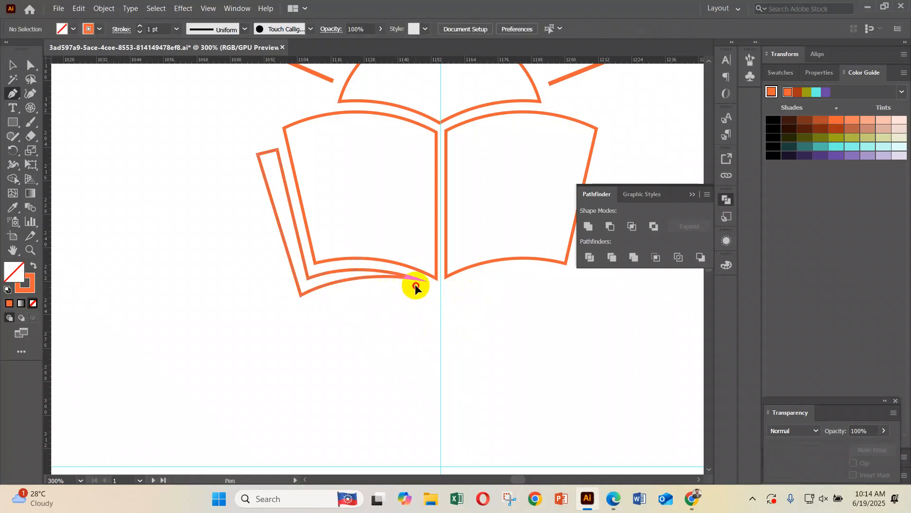
Draw a second closed L-shaped strip with curved lower edges outside the first one, tapering toward the book's spine.
{"action": "left_click", "coordinate": [415, 285]}
{"action": "left_click_drag", "start_coordinate": [299, 312], "coordinate": [250, 346]}
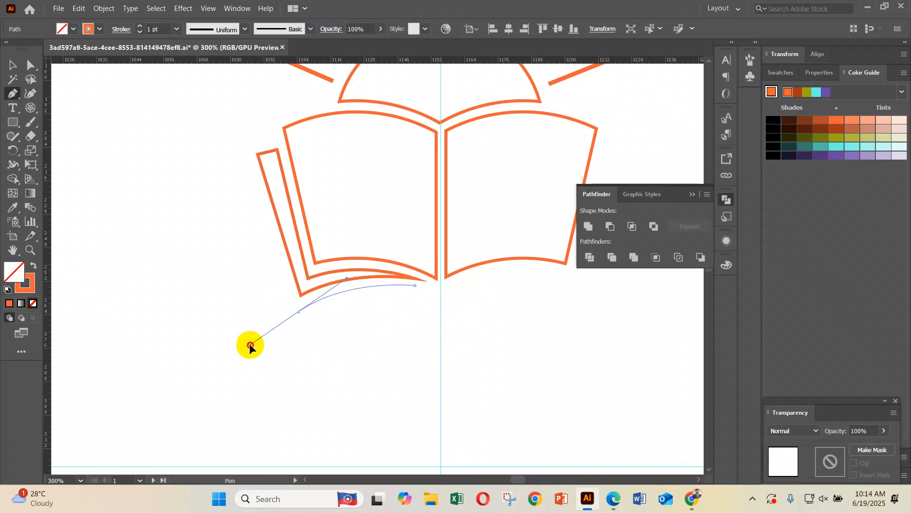
{"action": "key", "text": "ctrl+z"}
{"action": "left_click", "coordinate": [293, 313]}
{"action": "left_click_drag", "start_coordinate": [259, 342], "coordinate": [250, 345]}
{"action": "left_click", "coordinate": [293, 313]}
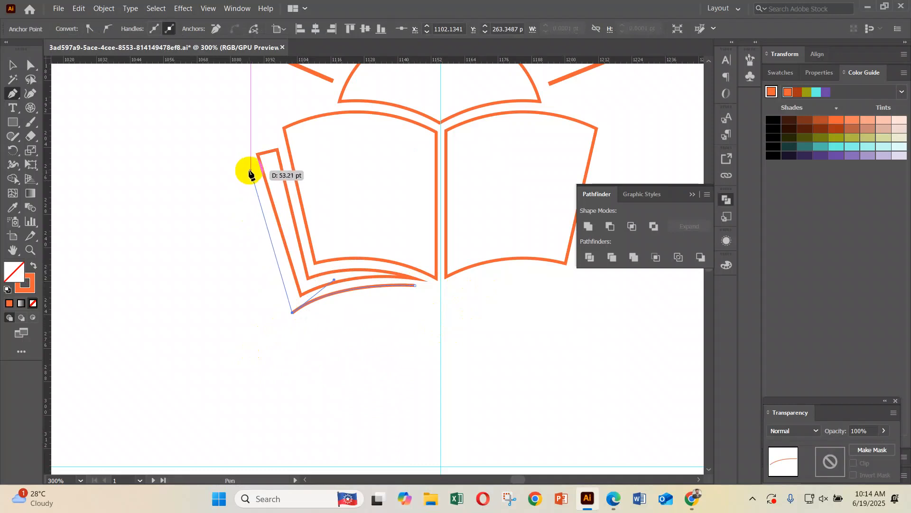
{"action": "left_click_drag", "start_coordinate": [248, 171], "coordinate": [227, 182]}
{"action": "left_click", "coordinate": [226, 177]}
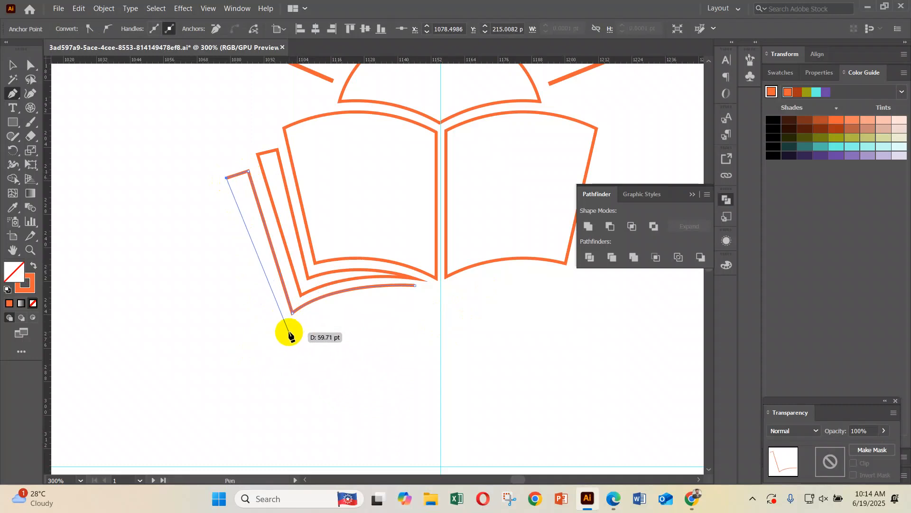
{"action": "left_click", "coordinate": [284, 326]}
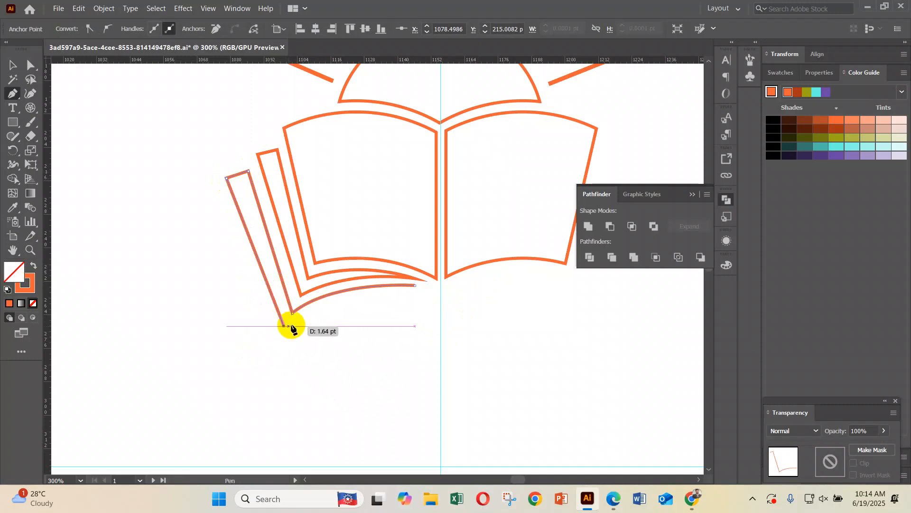
{"action": "key", "text": "ctrl+z"}
{"action": "left_click", "coordinate": [289, 334]}
{"action": "left_click_drag", "start_coordinate": [416, 285], "coordinate": [508, 274]}
{"action": "left_click", "coordinate": [470, 332], "text": "ctrl"}
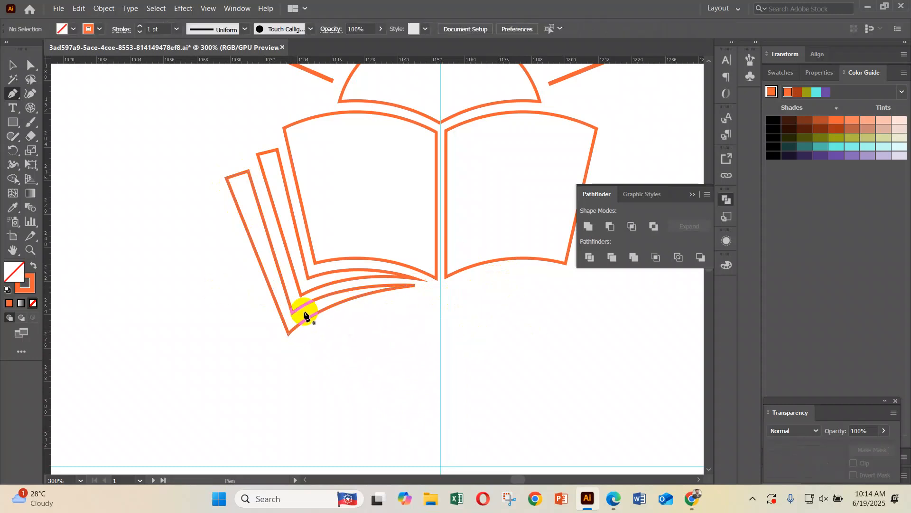
Select both left page strips and create a reflected copy across the vertical axis.
{"action": "left_click", "coordinate": [14, 63]}
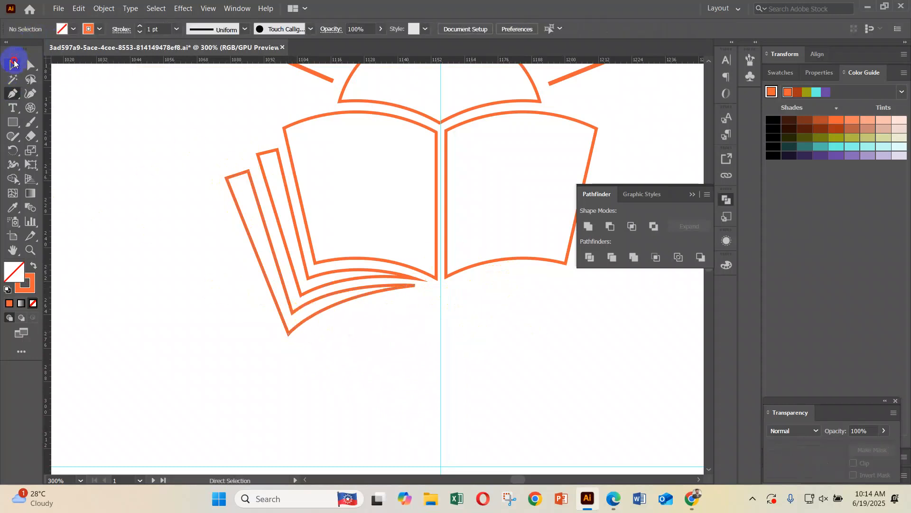
{"action": "scroll", "coordinate": [303, 230], "scroll_direction": "up", "scroll_amount": 2}
{"action": "left_click_drag", "start_coordinate": [266, 246], "coordinate": [268, 248]}
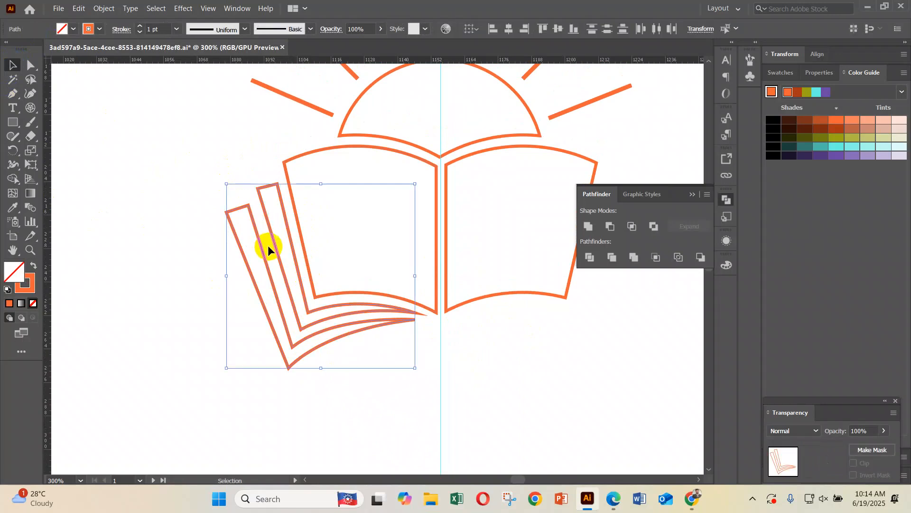
{"action": "right_click", "coordinate": [269, 246]}
{"action": "mouse_move", "coordinate": [313, 177]}
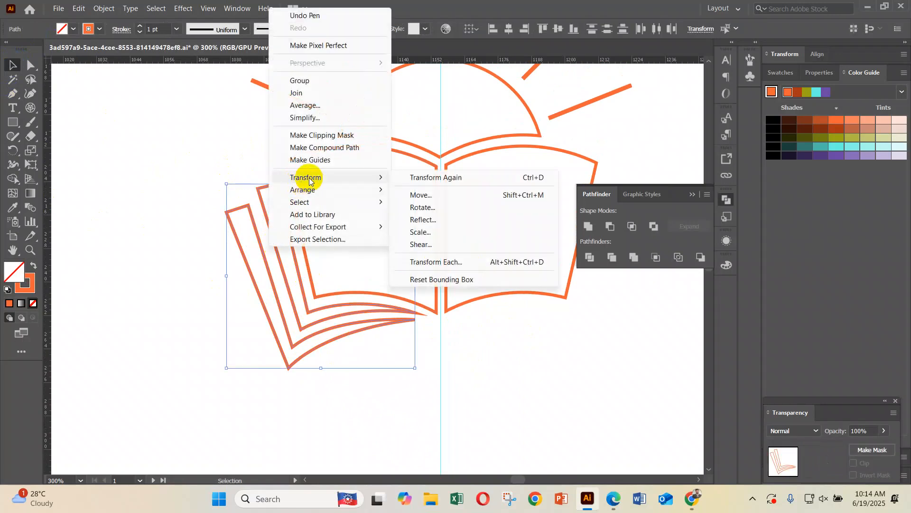
{"action": "left_click", "coordinate": [462, 221]}
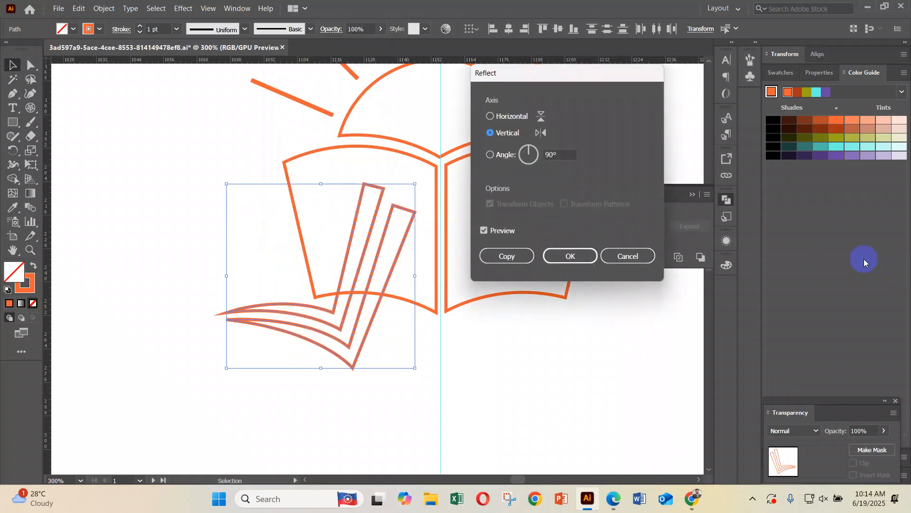
{"action": "left_click", "coordinate": [511, 258]}
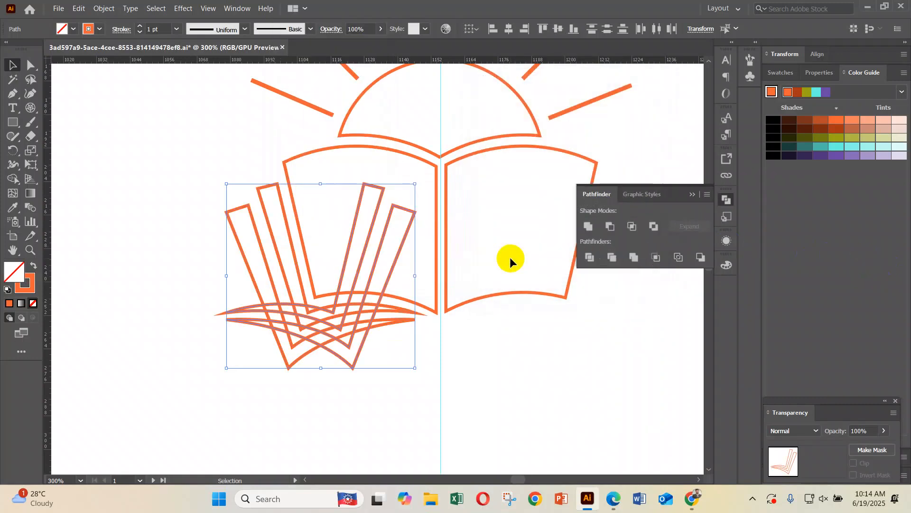
Move the reflected strips horizontally beside the right page, mirroring the left strips about the vertical guide, and deselect them.
{"action": "key", "text": "shift+Right"}
{"action": "key", "text": "shift+Right"}
{"action": "key", "text": "shift+Right"}
{"action": "key", "text": "shift+Right"}
{"action": "key", "text": "shift+Right"}
{"action": "key", "text": "shift+Right"}
{"action": "key", "text": "shift+Right"}
{"action": "key", "text": "shift+Right"}
{"action": "key", "text": "shift+Right"}
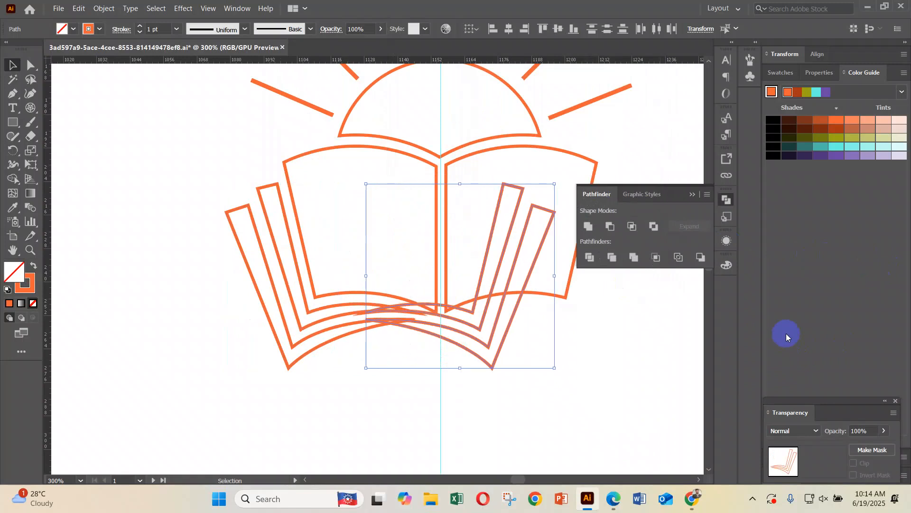
{"action": "key", "text": "Left"}
{"action": "key", "text": "Left"}
{"action": "key", "text": "Left"}
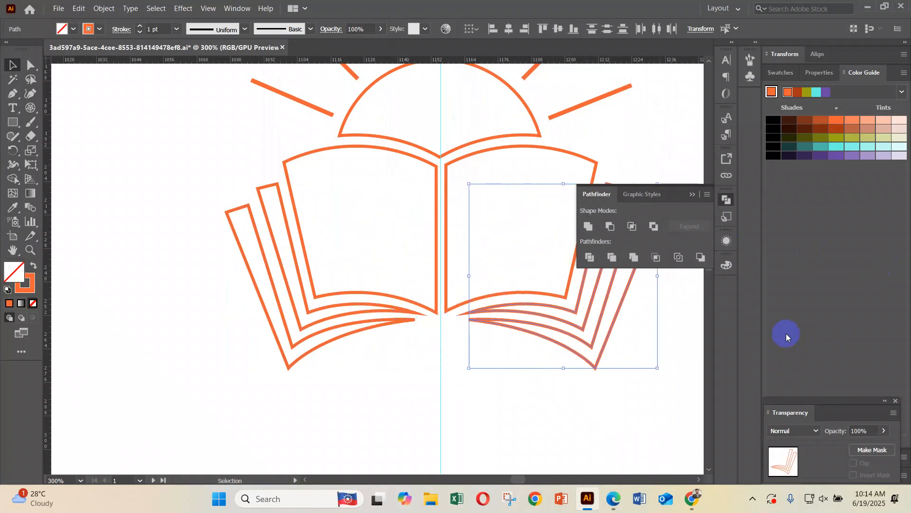
{"action": "left_click", "coordinate": [534, 338]}
Examine the feather and inkpot below the open book in the reference school logo.
{"action": "scroll", "coordinate": [448, 366], "scroll_direction": "up", "scroll_amount": 2}
{"action": "left_click_drag", "start_coordinate": [464, 372], "coordinate": [432, 375]}
{"action": "key", "text": "ctrl+minus"}
{"action": "key", "text": "ctrl+minus"}
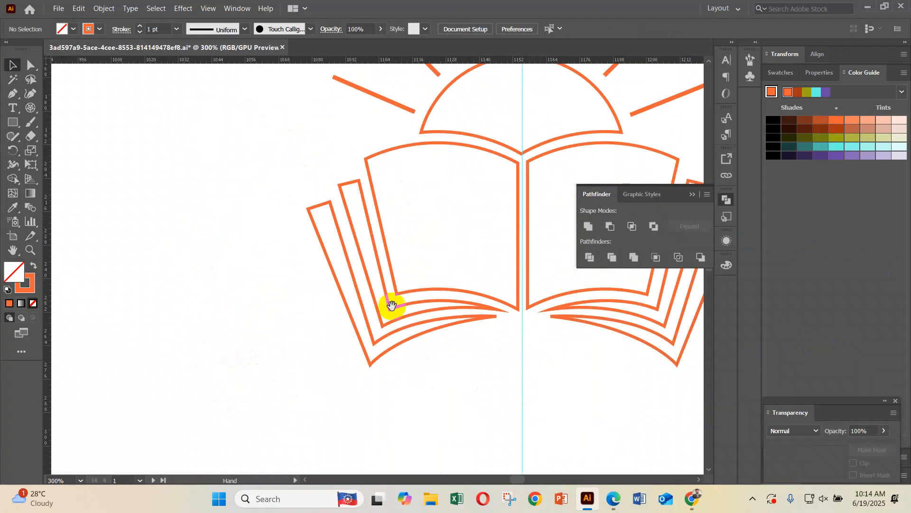
{"action": "scroll", "coordinate": [364, 300], "scroll_direction": "left", "scroll_amount": 10}
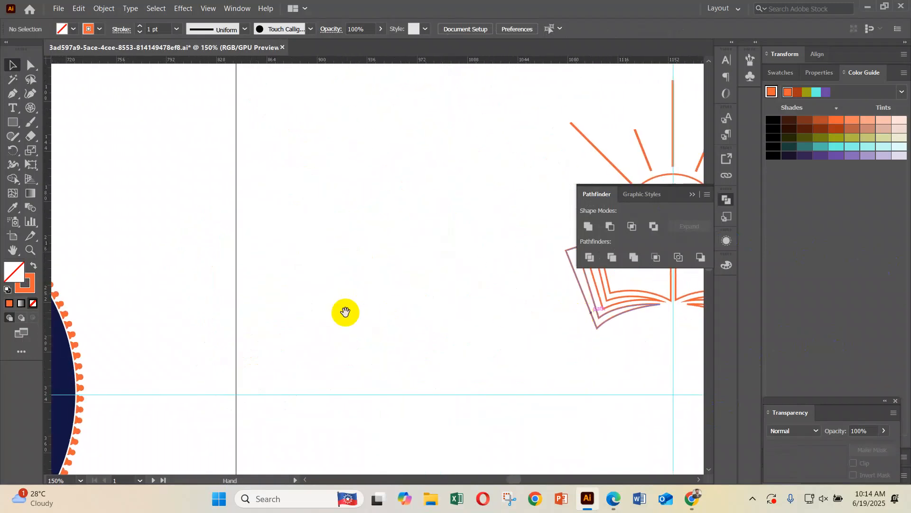
{"action": "left_click_drag", "start_coordinate": [220, 296], "coordinate": [233, 272]}
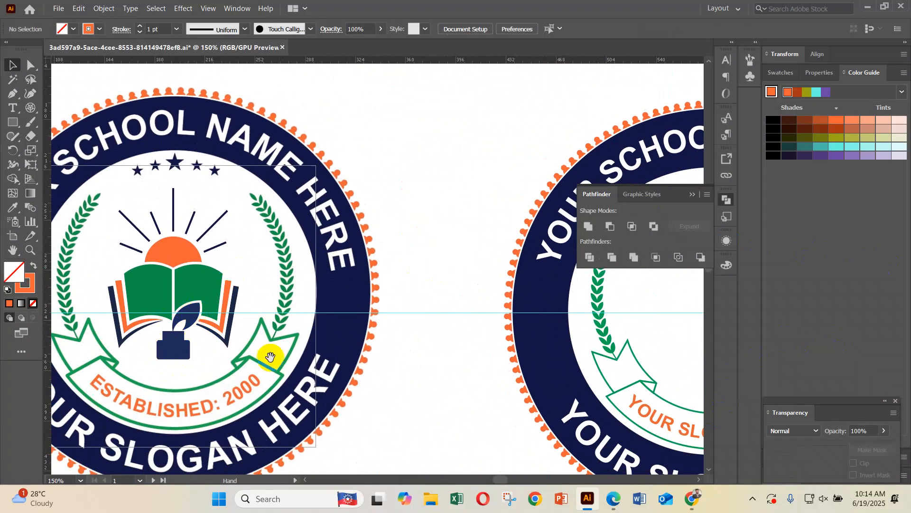
{"action": "scroll", "coordinate": [356, 350], "scroll_direction": "right", "scroll_amount": 8}
{"action": "scroll", "coordinate": [148, 321], "scroll_direction": "right", "scroll_amount": 4}
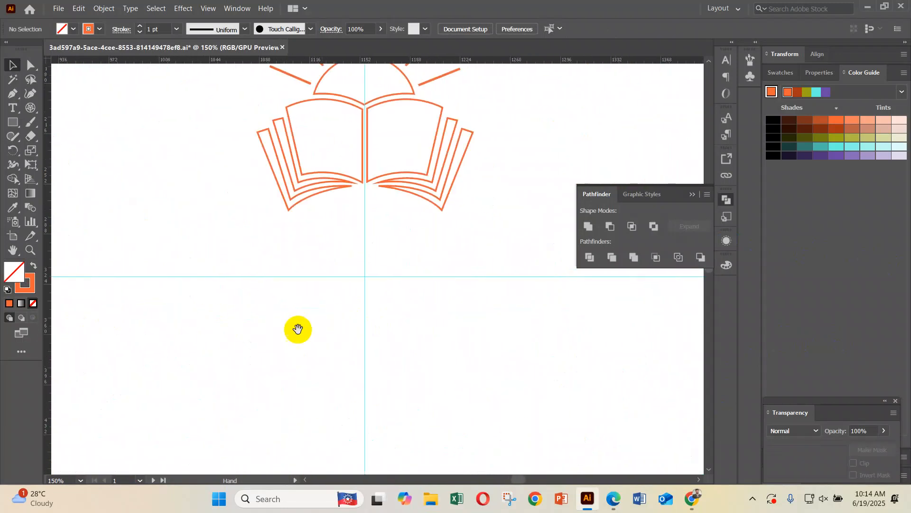
Draw a closed, straight-sided feather shape with a notch in its lower edge on the vertical guide below the book using the Pen tool.
{"action": "left_click", "coordinate": [12, 94]}
{"action": "left_click", "coordinate": [351, 314]}
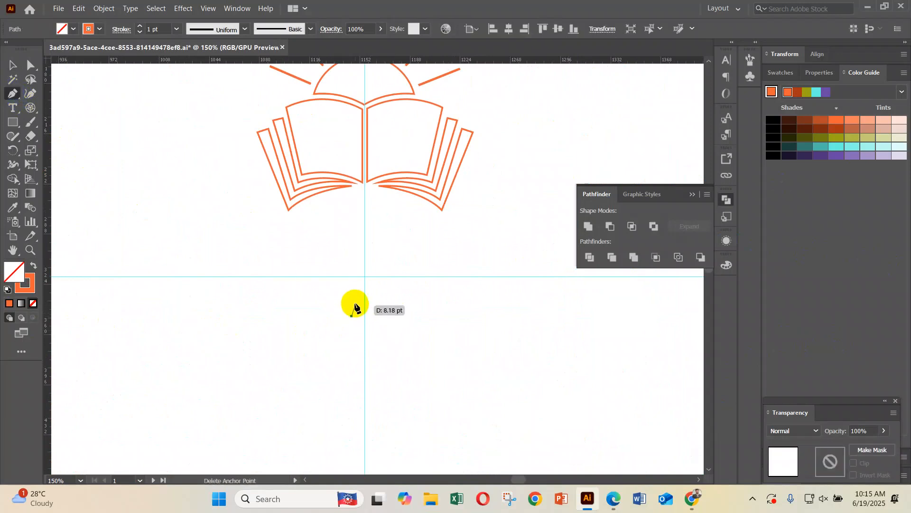
{"action": "left_click", "coordinate": [352, 298]}
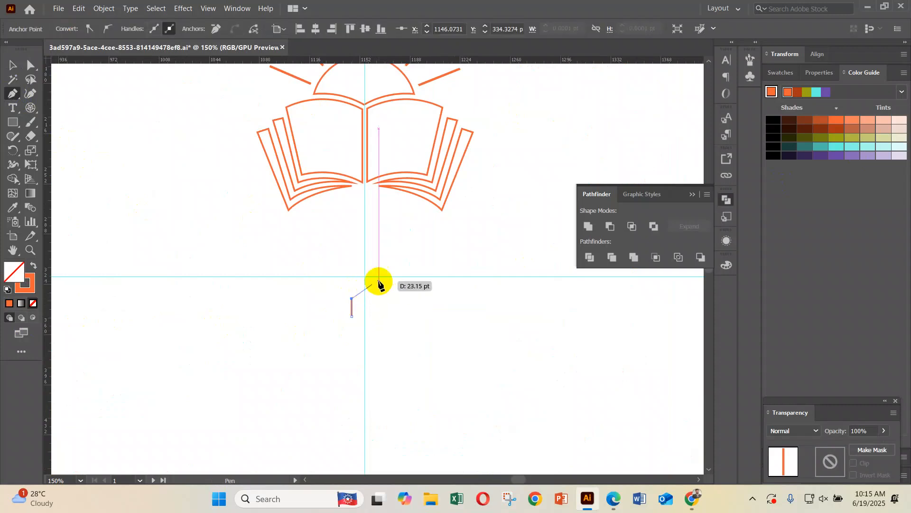
{"action": "left_click", "coordinate": [393, 271]}
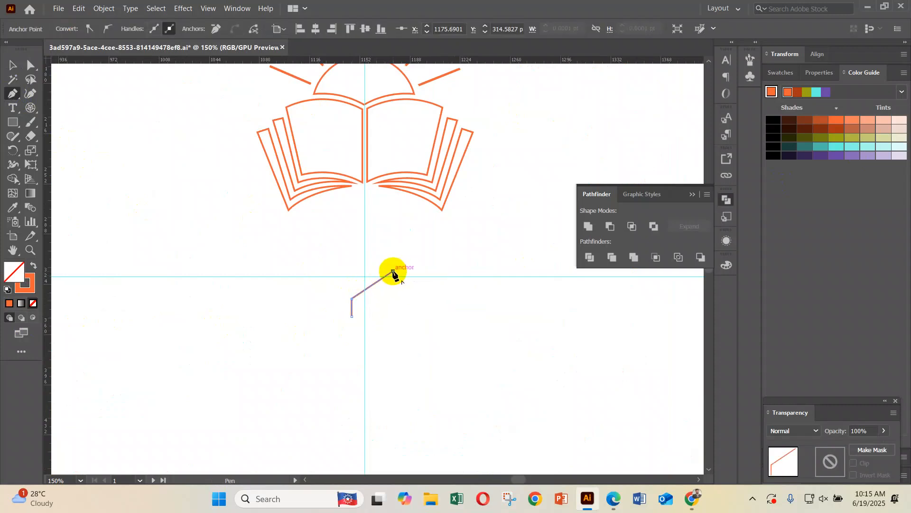
{"action": "left_click", "coordinate": [393, 297]}
{"action": "left_click", "coordinate": [372, 313]}
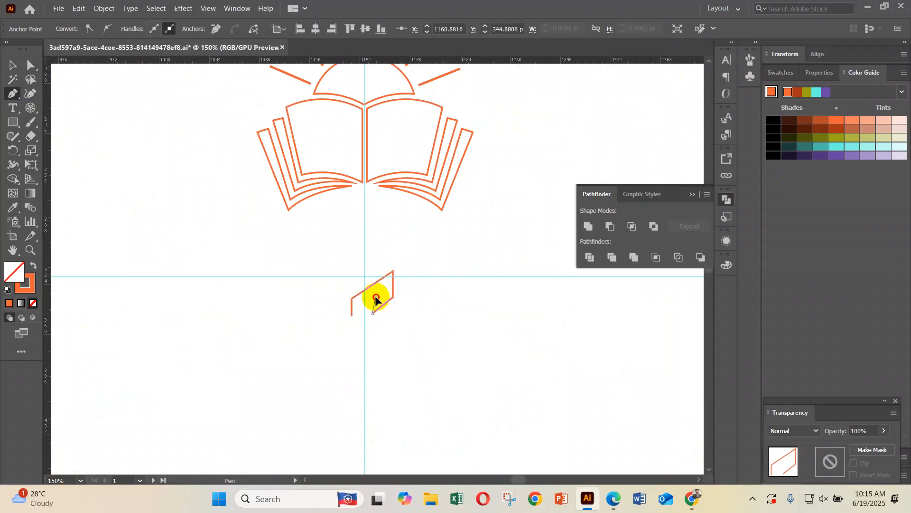
{"action": "left_click", "coordinate": [376, 298]}
{"action": "left_click", "coordinate": [363, 304]}
{"action": "left_click", "coordinate": [352, 316]}
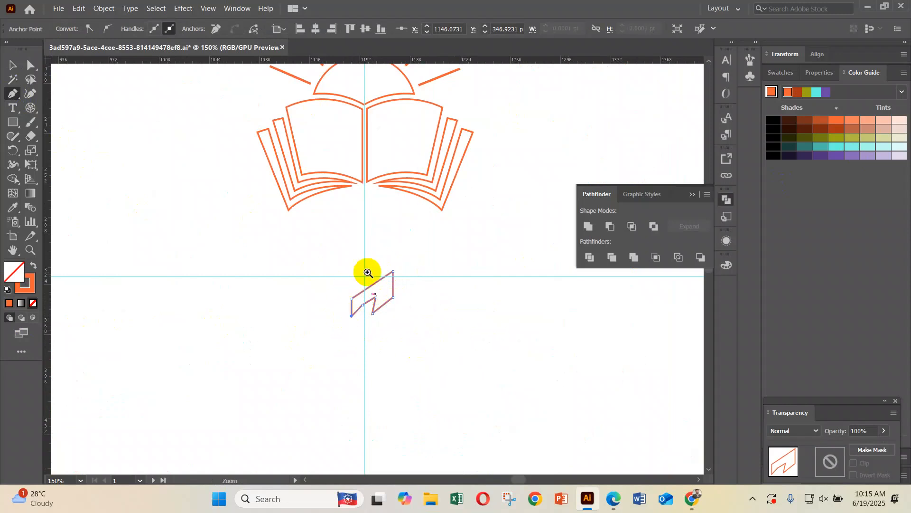
Round the feather's upper-left, right and lower notch edges into smooth curves with the Curvature tool, keeping its tips pointed.
{"action": "key", "text": "ctrl+space"}
{"action": "left_click_drag", "start_coordinate": [362, 271], "coordinate": [496, 361]}
{"action": "key", "text": "space"}
{"action": "left_click_drag", "start_coordinate": [433, 373], "coordinate": [403, 268]}
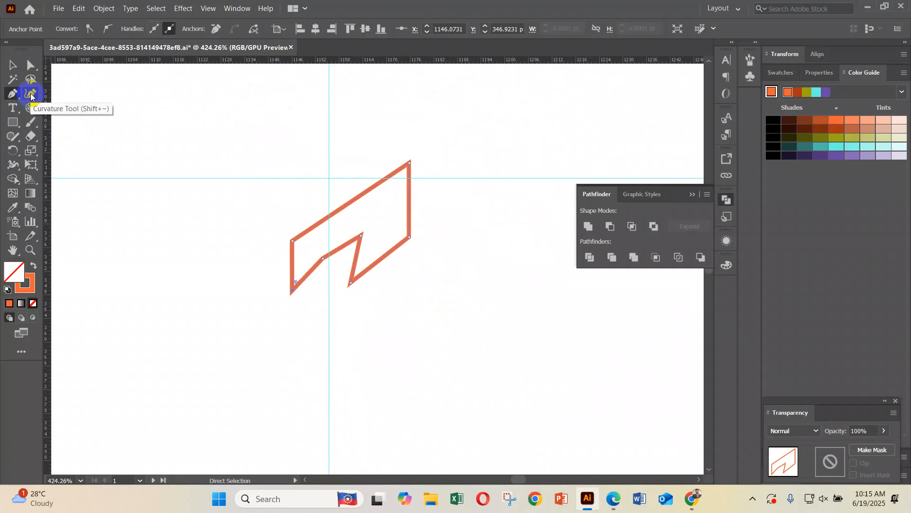
{"action": "left_click", "coordinate": [30, 95]}
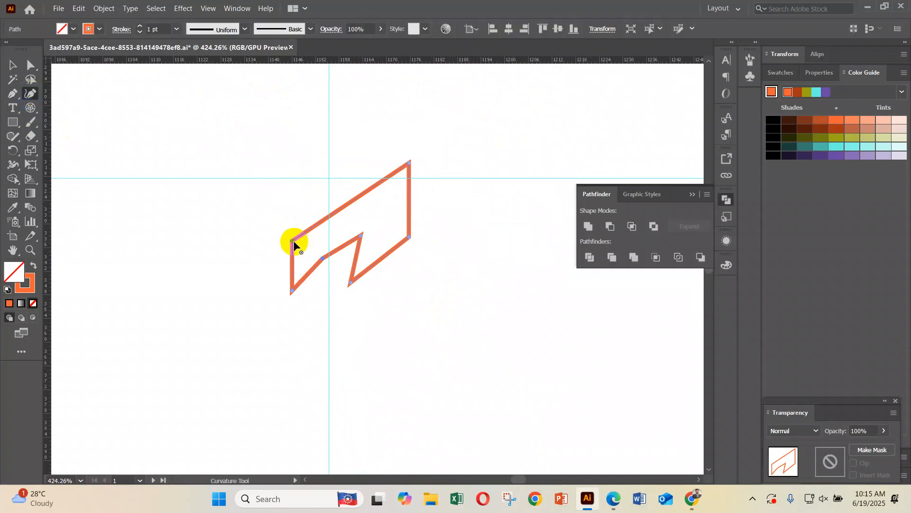
{"action": "double_click", "coordinate": [291, 242]}
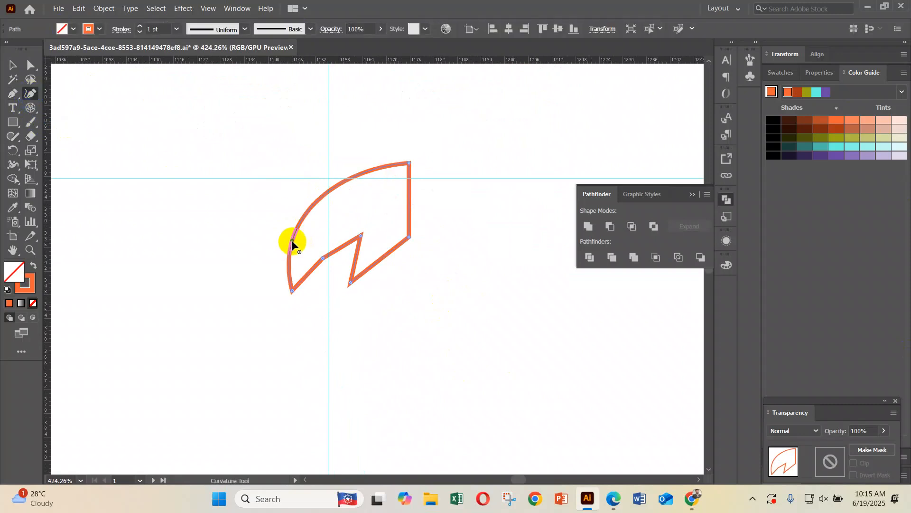
{"action": "left_click", "coordinate": [409, 237]}
{"action": "double_click", "coordinate": [410, 238]}
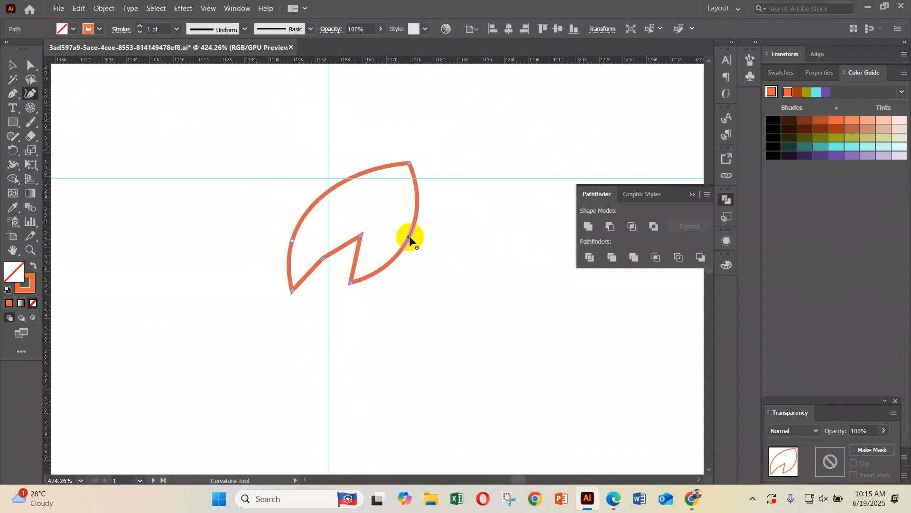
{"action": "left_click", "coordinate": [323, 259]}
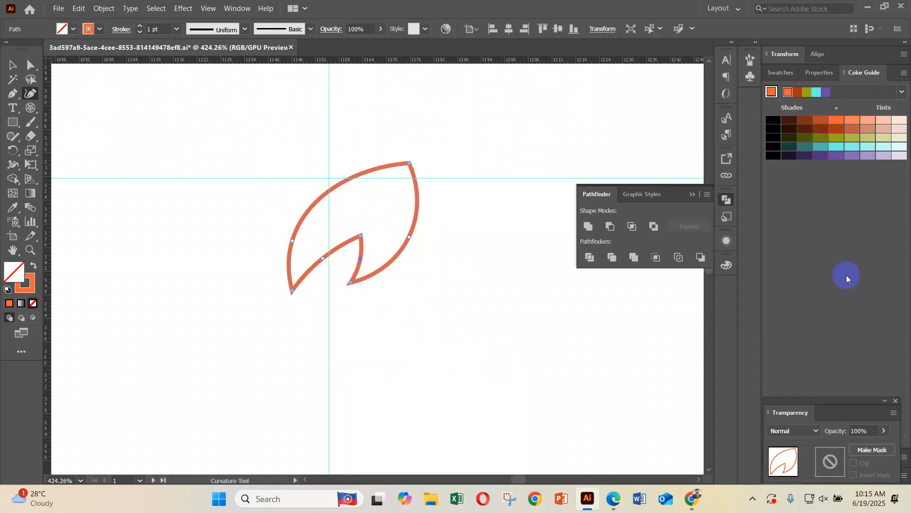
Draw a small rectangle for the inkpot's neck and centre it on the feather's lower-left tip.
{"action": "left_click", "coordinate": [13, 65]}
{"action": "left_click", "coordinate": [147, 186]}
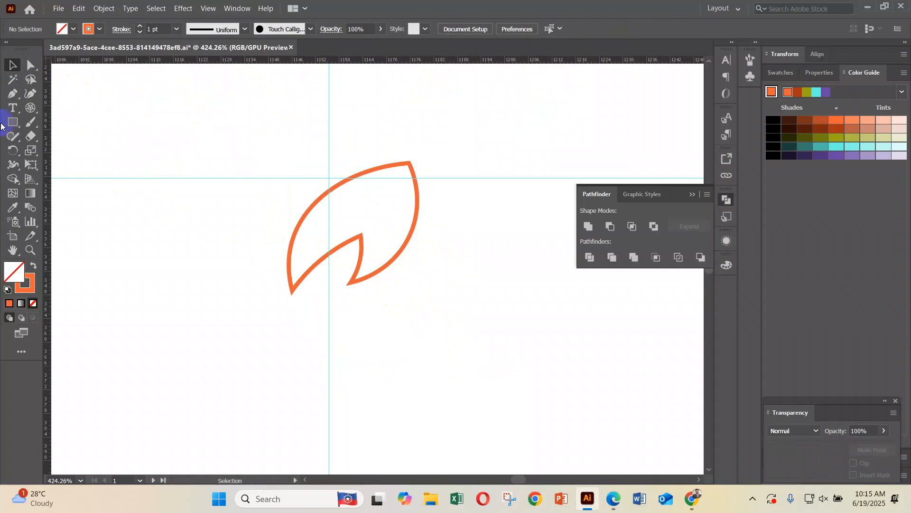
{"action": "left_click_drag", "start_coordinate": [270, 296], "coordinate": [344, 329]}
{"action": "left_click", "coordinate": [12, 67]}
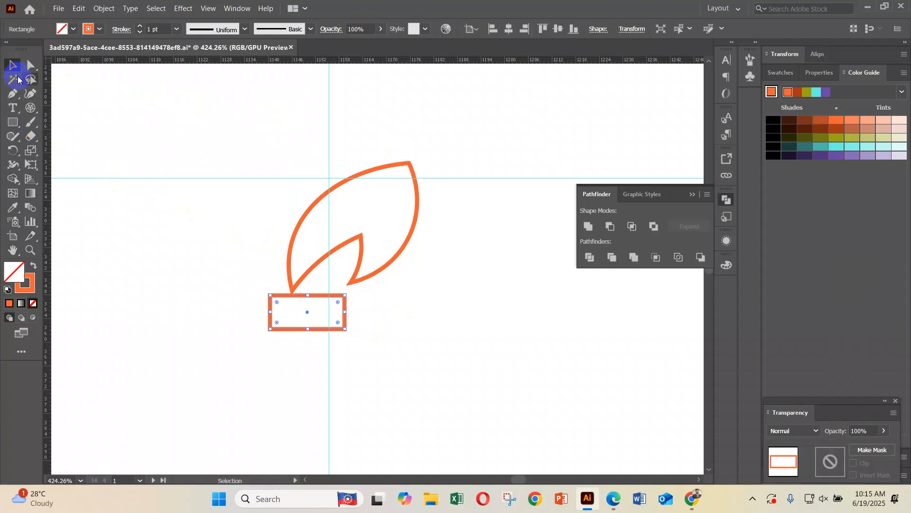
{"action": "left_click_drag", "start_coordinate": [308, 314], "coordinate": [292, 293]}
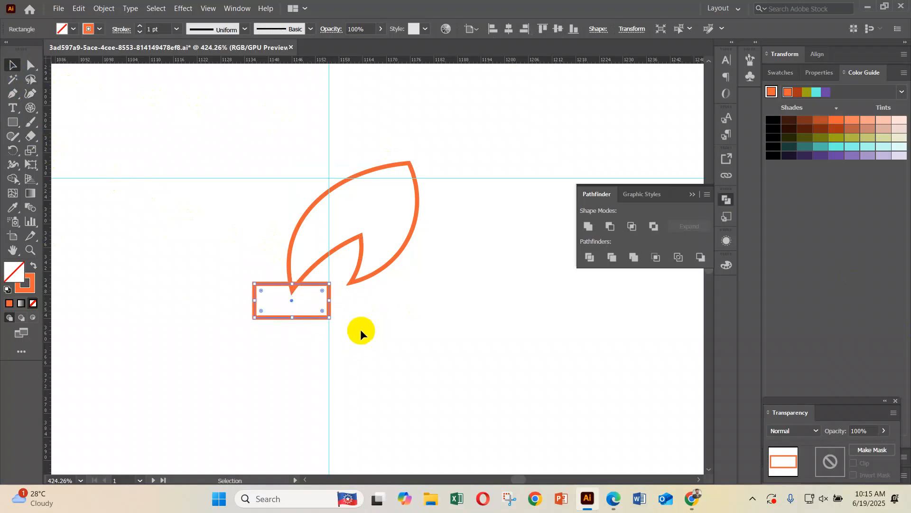
Add a larger rectangle centred below the neck as the inkpot's body and round its corners to about 3.6 pt.
{"action": "left_click_drag", "start_coordinate": [309, 284], "coordinate": [356, 341]}
{"action": "left_click_drag", "start_coordinate": [294, 346], "coordinate": [293, 382]}
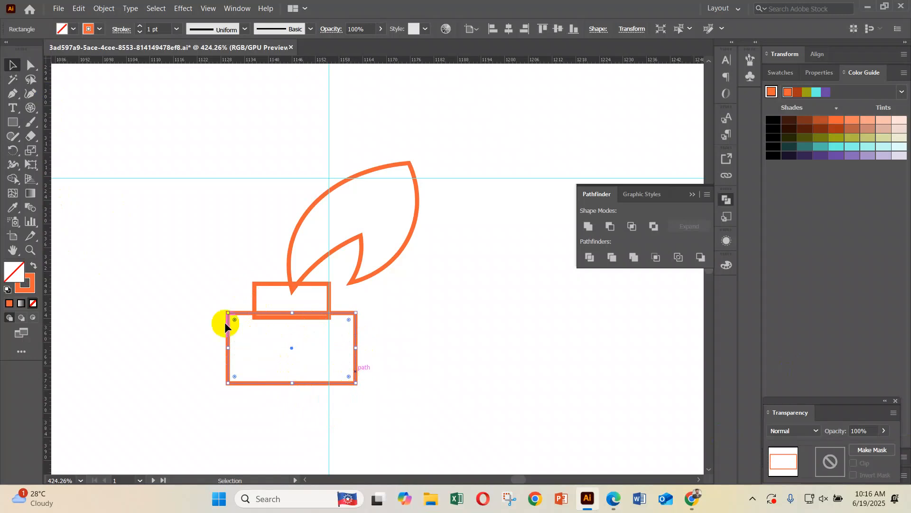
{"action": "left_click", "coordinate": [28, 67]}
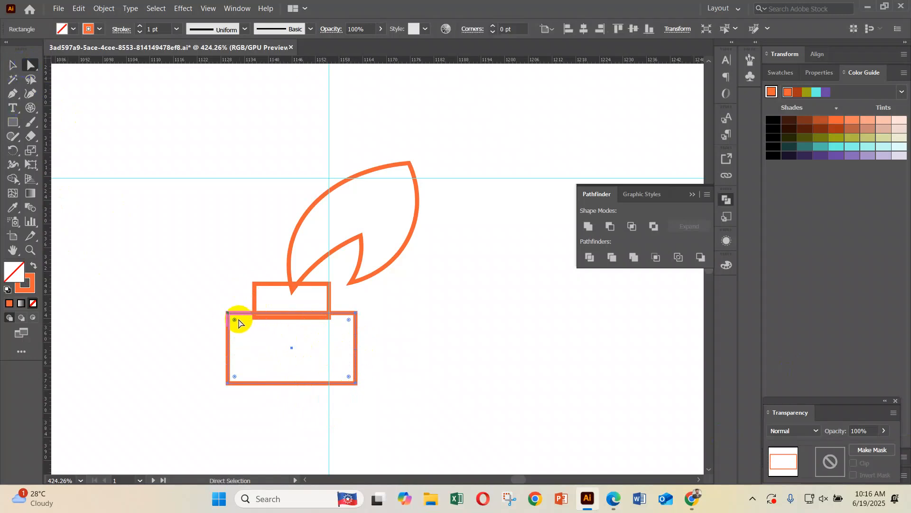
{"action": "left_click_drag", "start_coordinate": [234, 319], "coordinate": [241, 328]}
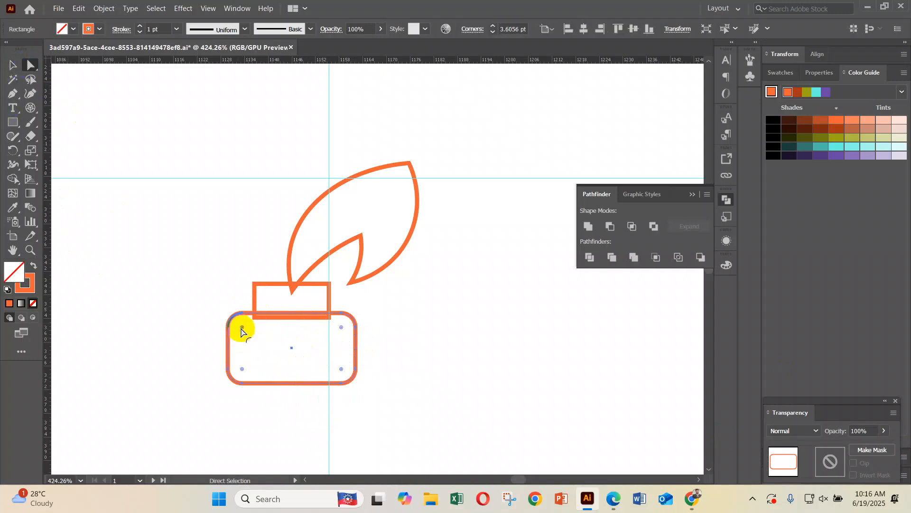
{"action": "left_click", "coordinate": [11, 65]}
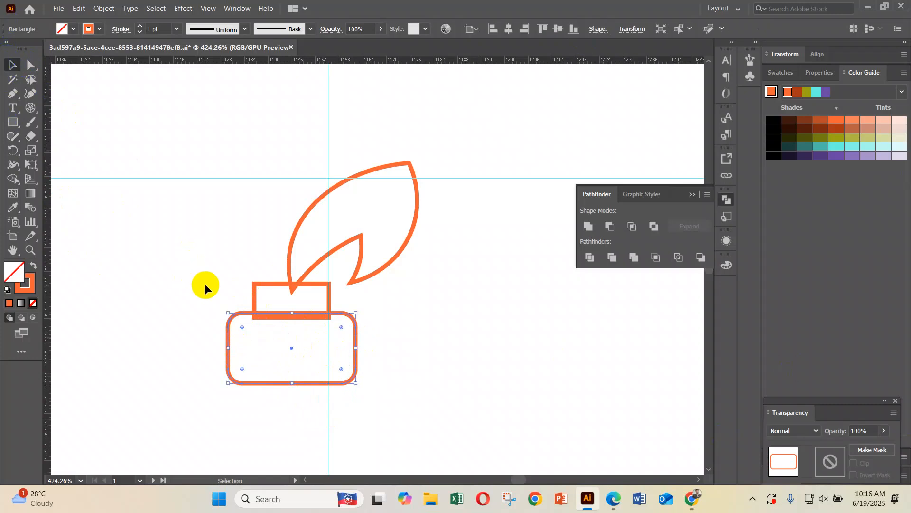
Unite the inkpot's neck and rounded body into a single outline and deselect it.
{"action": "left_click_drag", "start_coordinate": [261, 342], "coordinate": [262, 344]}
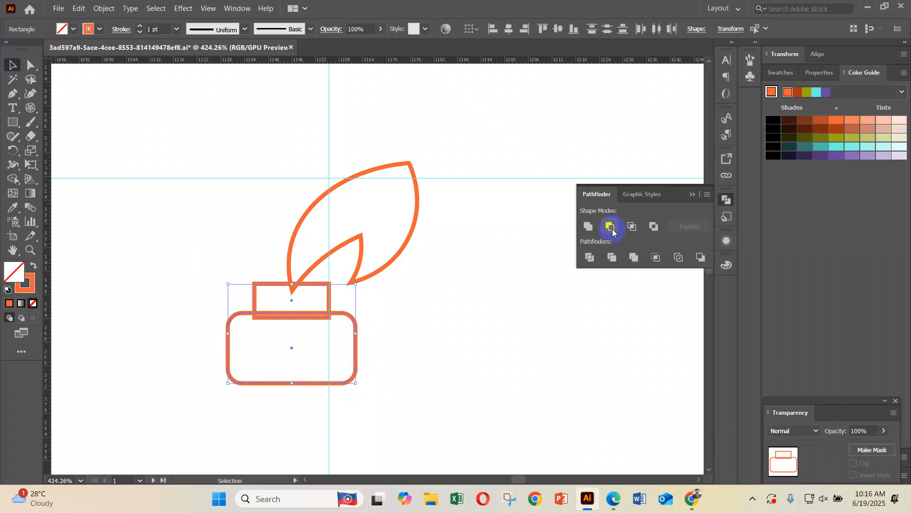
{"action": "left_click", "coordinate": [588, 226]}
{"action": "left_click", "coordinate": [403, 350]}
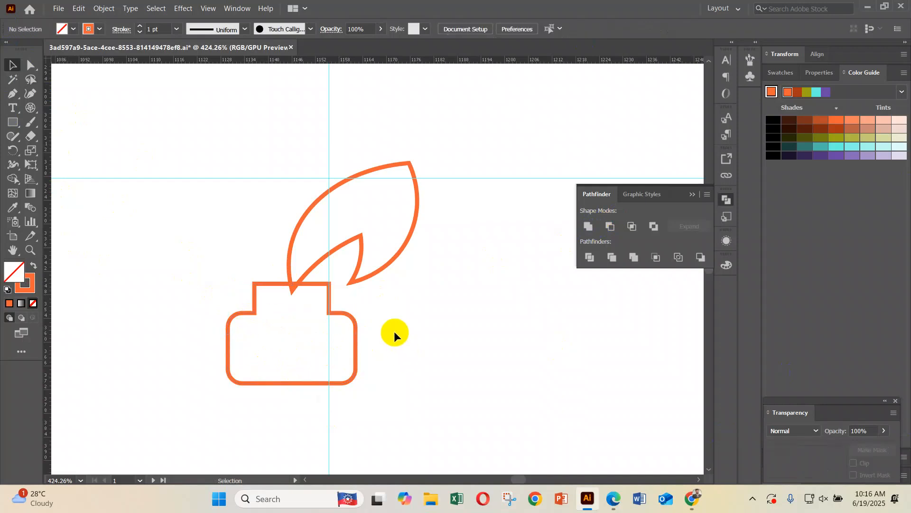
Examine how the feather and inkpot sit over the open book in the reference school logo.
{"action": "key", "text": "ctrl+minus"}
{"action": "key", "text": "ctrl+minus"}
{"action": "key", "text": "ctrl+minus"}
{"action": "key", "text": "ctrl+minus"}
{"action": "key", "text": "ctrl+minus"}
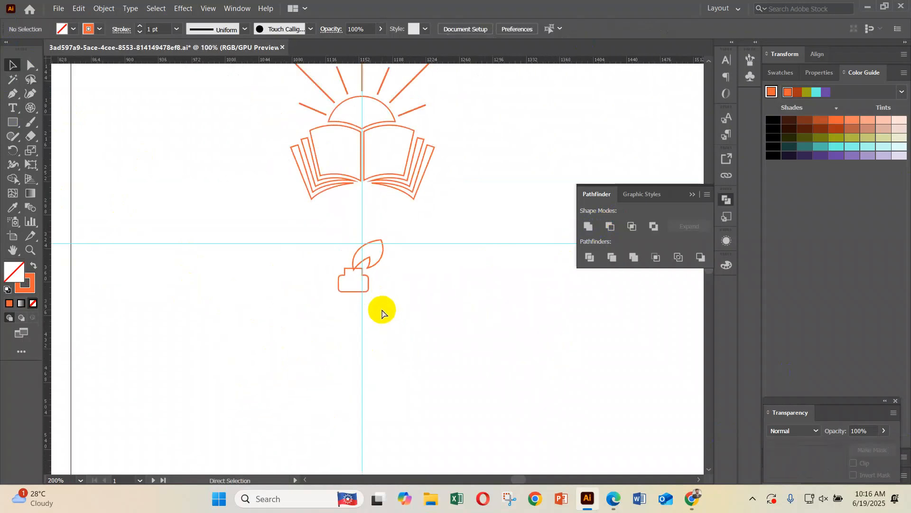
{"action": "scroll", "coordinate": [380, 309], "scroll_direction": "left", "scroll_amount": 5}
{"action": "scroll", "coordinate": [395, 280], "scroll_direction": "left", "scroll_amount": 5}
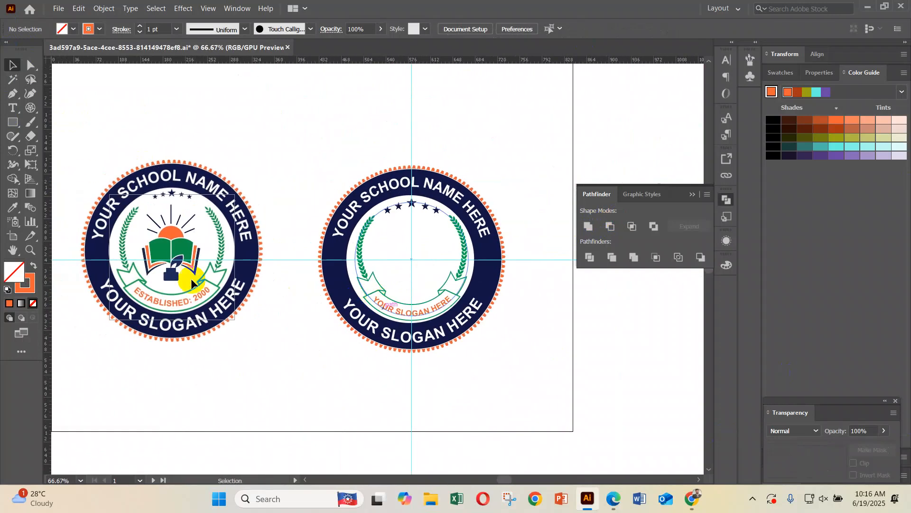
{"action": "scroll", "coordinate": [191, 278], "scroll_direction": "up", "scroll_amount": 6}
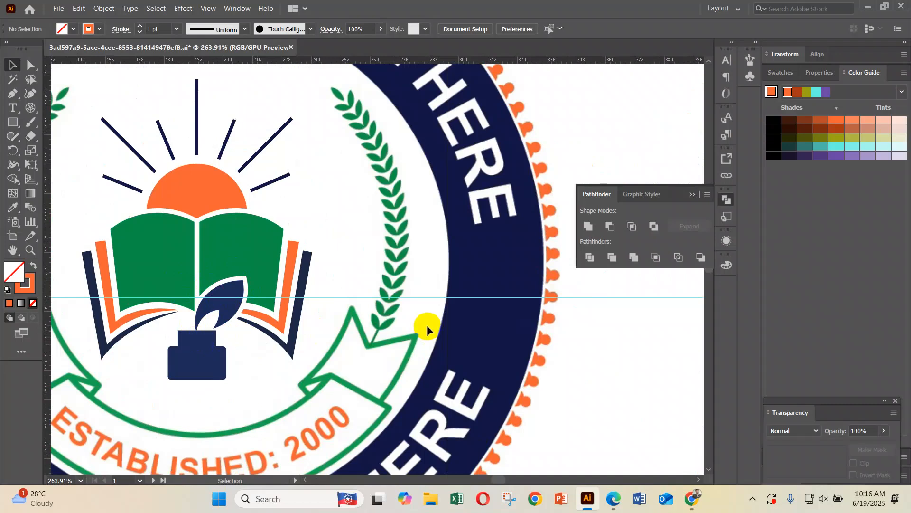
{"action": "scroll", "coordinate": [425, 319], "scroll_direction": "down", "scroll_amount": 4}
{"action": "scroll", "coordinate": [424, 316], "scroll_direction": "right", "scroll_amount": 6}
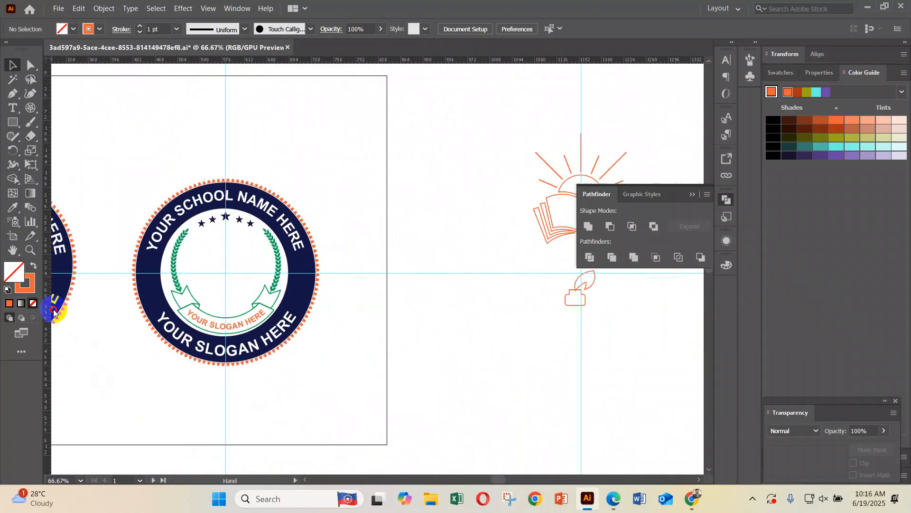
Move the feather and inkpot up over the book's lower centre and enlarge the inkpot to about 40 by 31 pt.
{"action": "scroll", "coordinate": [282, 261], "scroll_direction": "up", "scroll_amount": 3}
{"action": "mouse_move", "coordinate": [280, 264]}
{"action": "left_mouse_down"}
{"action": "mouse_move", "coordinate": [362, 341]}
{"action": "mouse_move", "coordinate": [334, 309]}
{"action": "mouse_move", "coordinate": [345, 223]}
{"action": "left_mouse_up"}
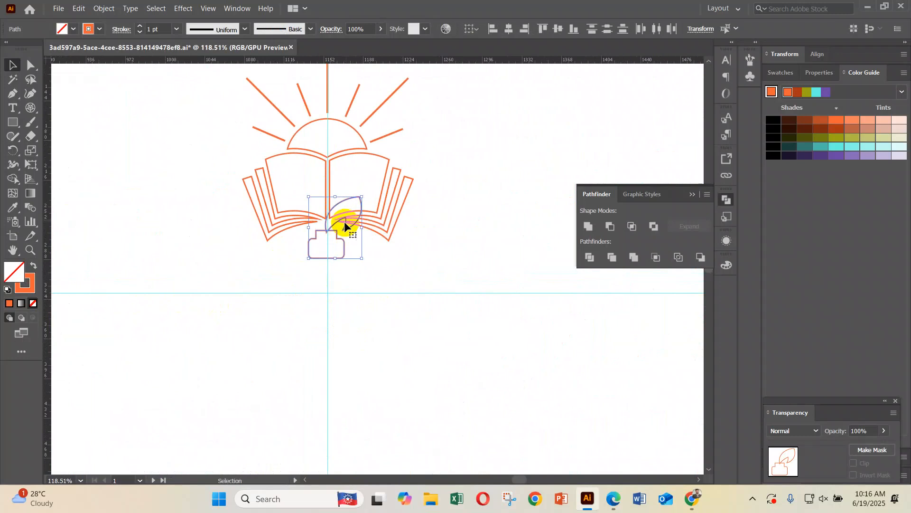
{"action": "left_click", "coordinate": [363, 292]}
{"action": "left_click", "coordinate": [307, 248]}
{"action": "left_click_drag", "start_coordinate": [329, 257], "coordinate": [332, 262]}
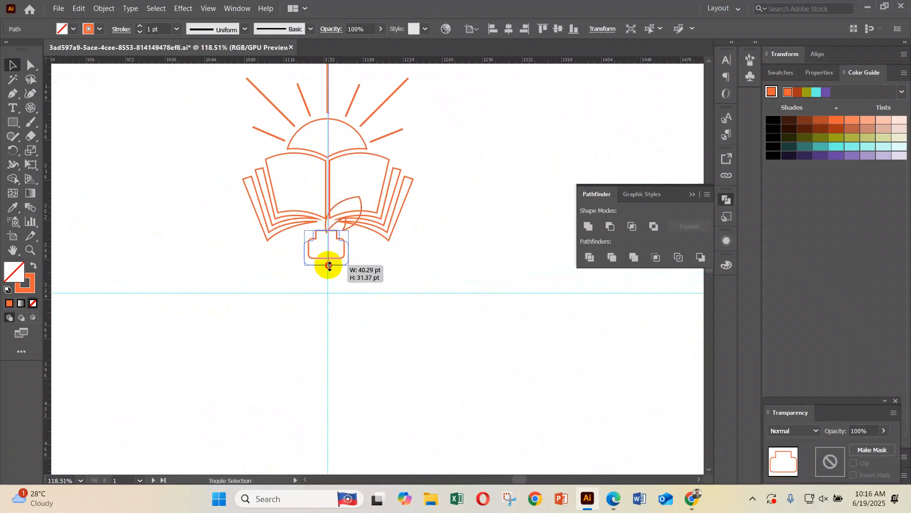
{"action": "left_click", "coordinate": [387, 281]}
Offset the feather's path outward by 3 pt with miter joins.
{"action": "key", "text": "ctrl+equal"}
{"action": "left_click", "coordinate": [354, 259], "text": "ctrl"}
{"action": "left_click", "coordinate": [391, 259], "text": "ctrl"}
{"action": "left_click_drag", "start_coordinate": [392, 262], "coordinate": [363, 273]}
{"action": "left_click", "coordinate": [367, 232]}
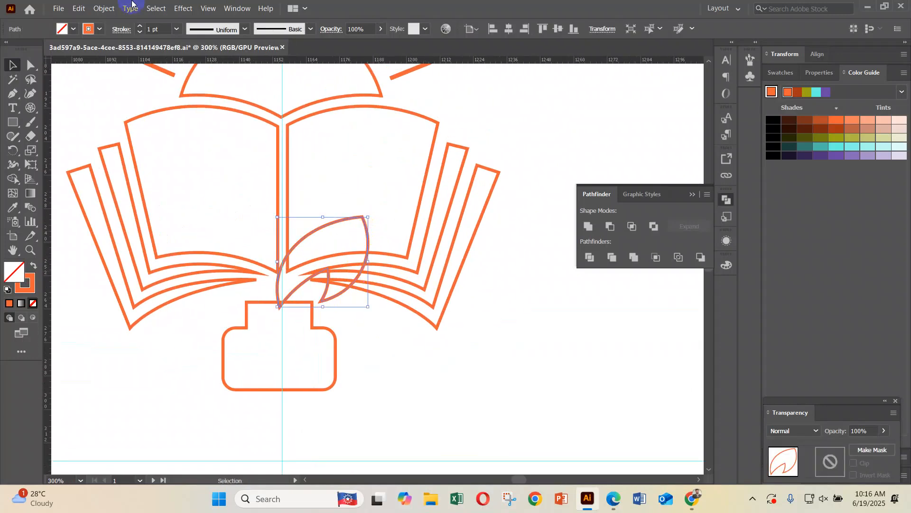
{"action": "left_click", "coordinate": [105, 9]}
{"action": "mouse_move", "coordinate": [123, 284]}
{"action": "left_click", "coordinate": [285, 325]}
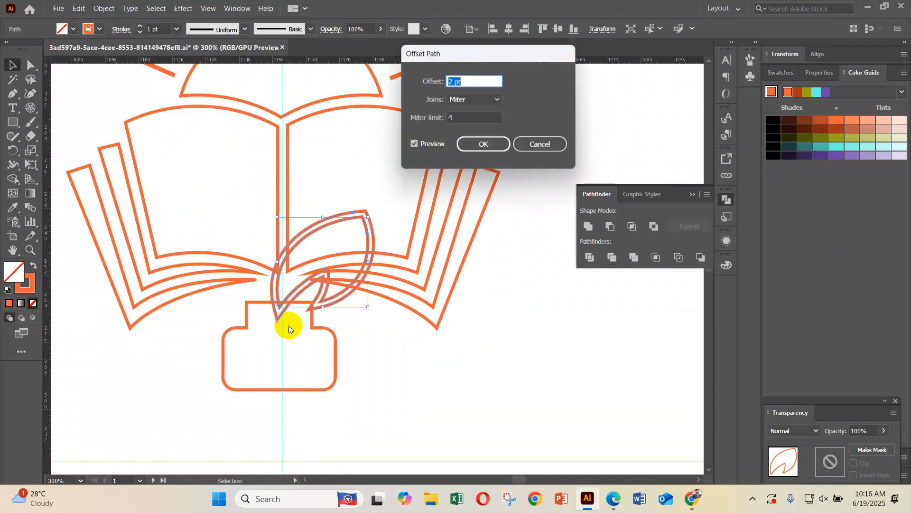
{"action": "key", "text": "Up"}
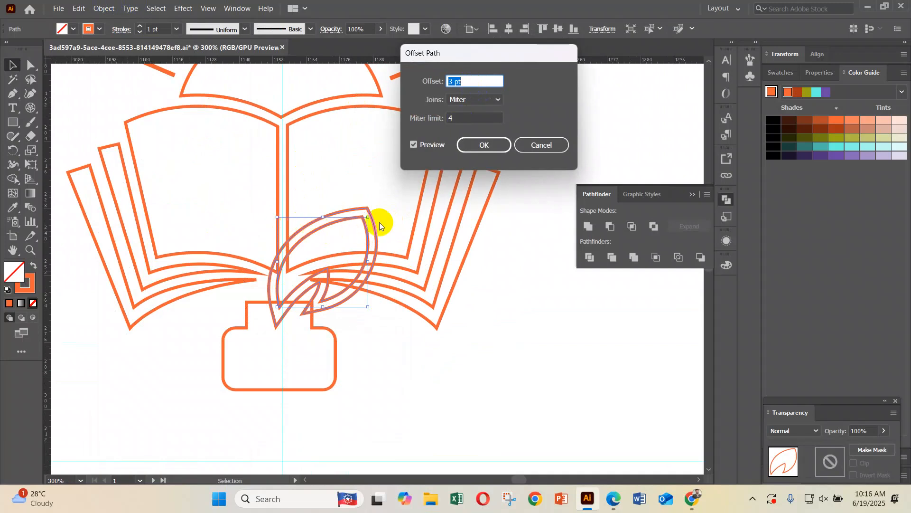
{"action": "left_click", "coordinate": [492, 146]}
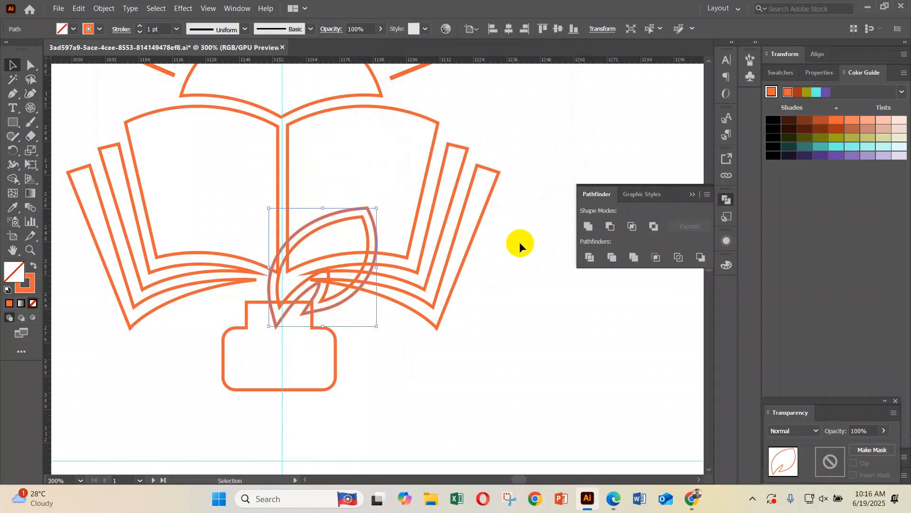
{"action": "left_click", "coordinate": [383, 231]}
{"action": "left_click", "coordinate": [376, 235]}
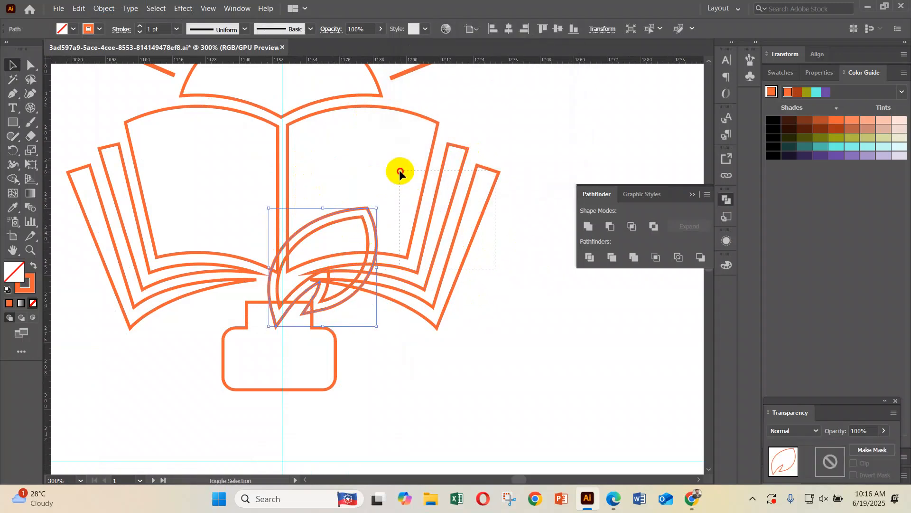
{"action": "left_click_drag", "start_coordinate": [400, 170], "coordinate": [400, 169]}
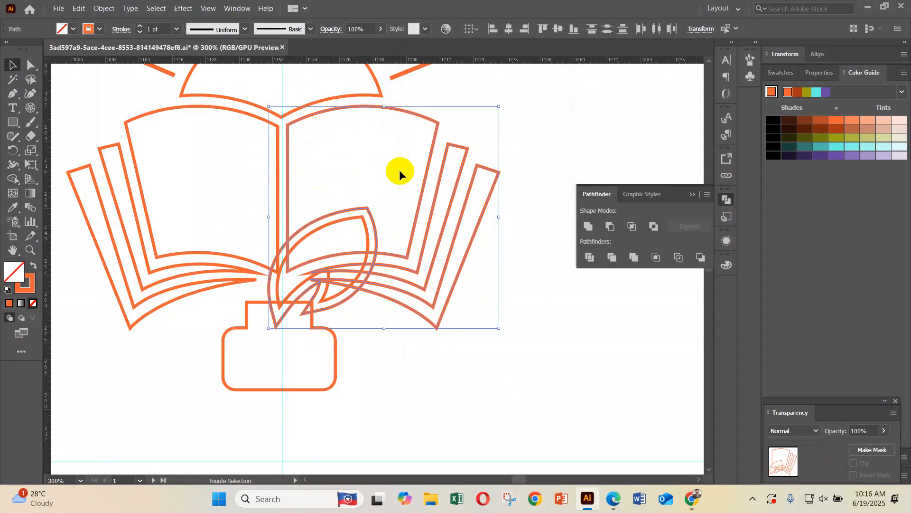
{"action": "left_click", "coordinate": [325, 298], "text": "shift"}
{"action": "left_click", "coordinate": [336, 355], "text": "shift"}
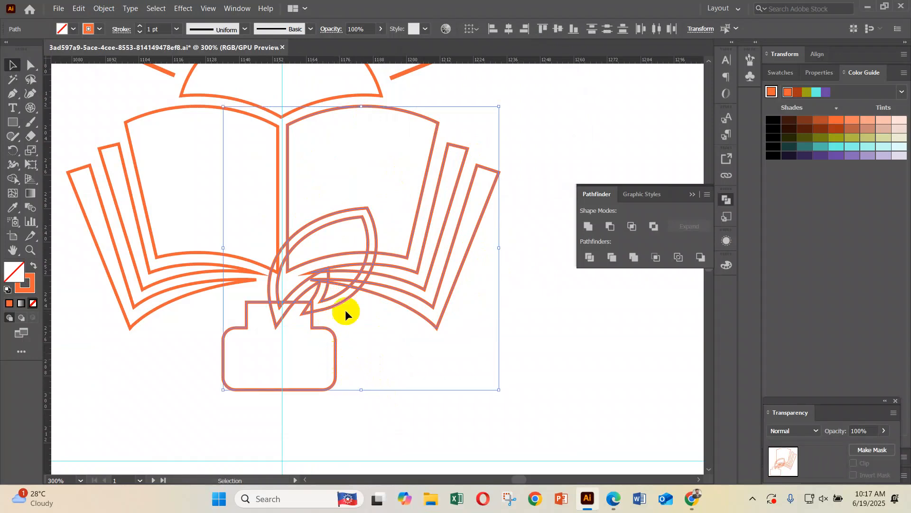
{"action": "key", "text": "a"}
{"action": "key", "text": "v"}
{"action": "left_click", "coordinate": [386, 392]}
Nudge both feather outlines and the inkpot to the right, and shift the inkpot alone back left toward the vertical guide.
{"action": "left_click_drag", "start_coordinate": [283, 297], "coordinate": [280, 294]}
{"action": "key", "text": "Right"}
{"action": "key", "text": "Right"}
{"action": "key", "text": "Right"}
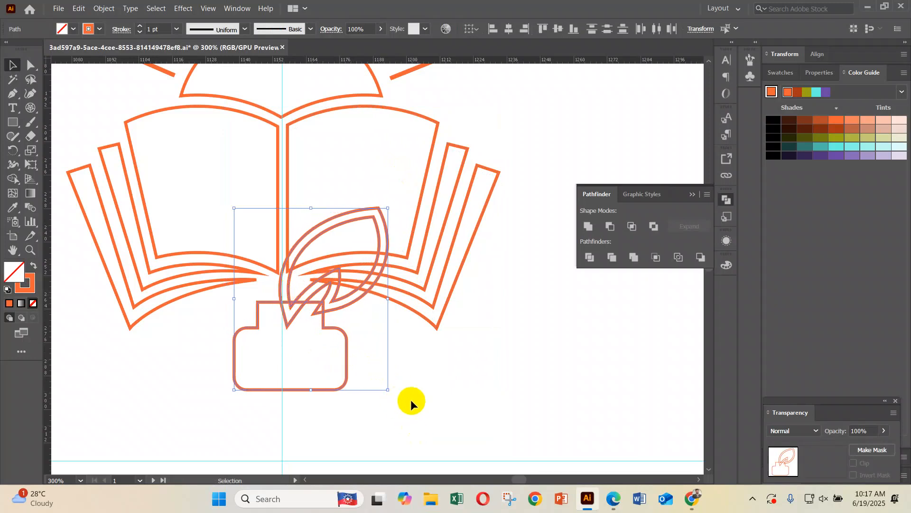
{"action": "left_click", "coordinate": [411, 399]}
{"action": "left_click", "coordinate": [306, 370]}
{"action": "key", "text": "Left"}
{"action": "key", "text": "Left"}
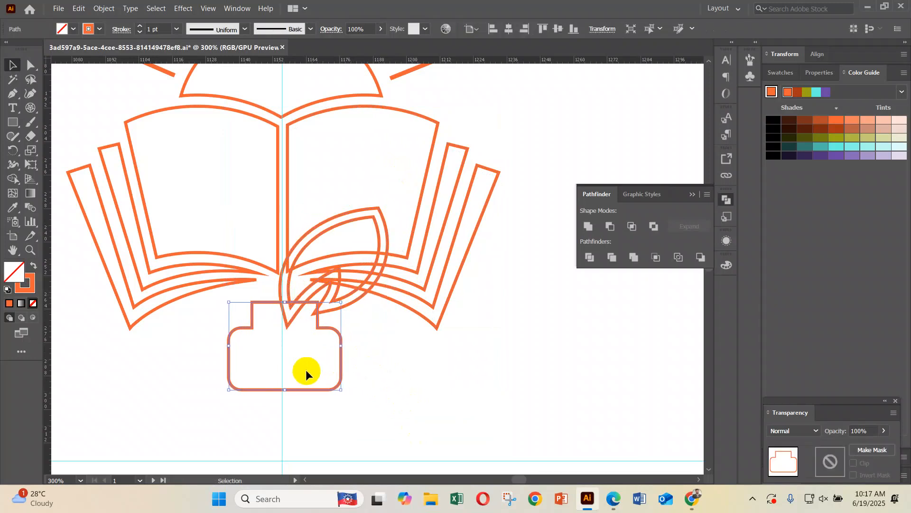
{"action": "left_click", "coordinate": [441, 258]}
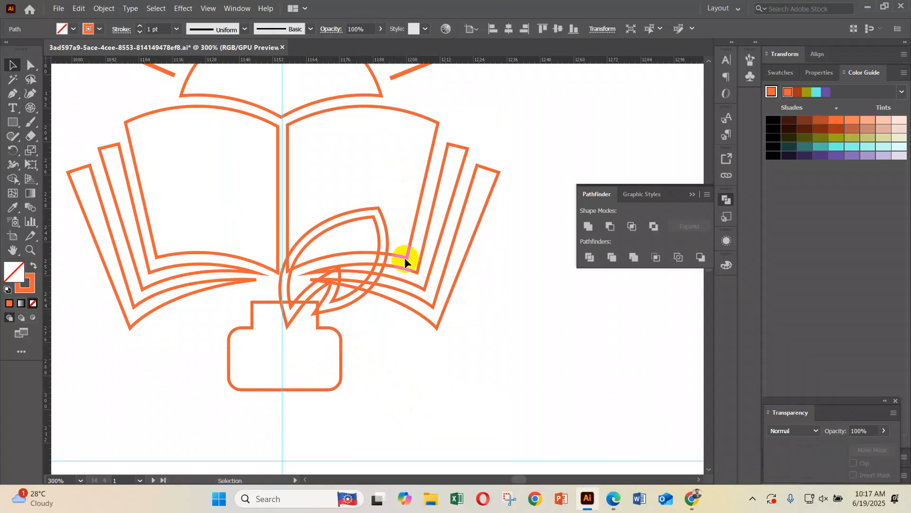
Try to merge the outer feather outline's regions overlapping the right page and strips with the Shape Builder, and undo the merge.
{"action": "left_click", "coordinate": [385, 223]}
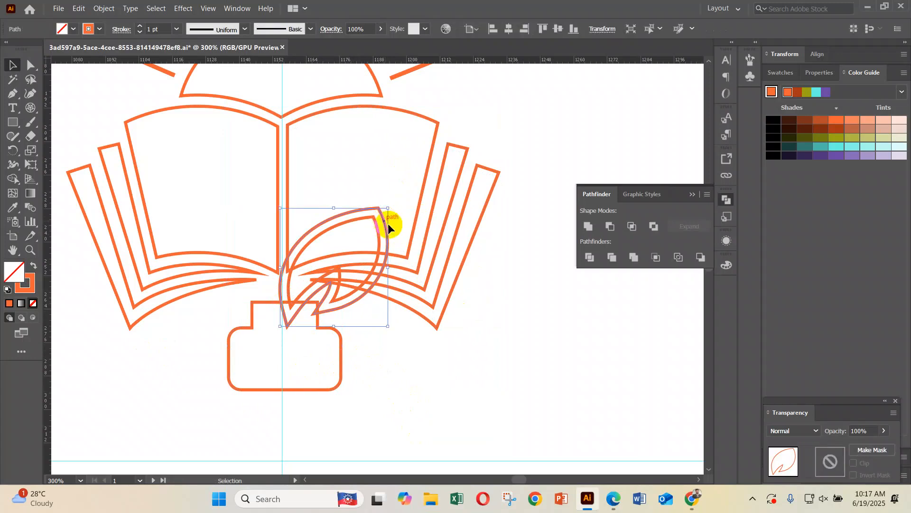
{"action": "left_click", "coordinate": [418, 158], "text": "shift"}
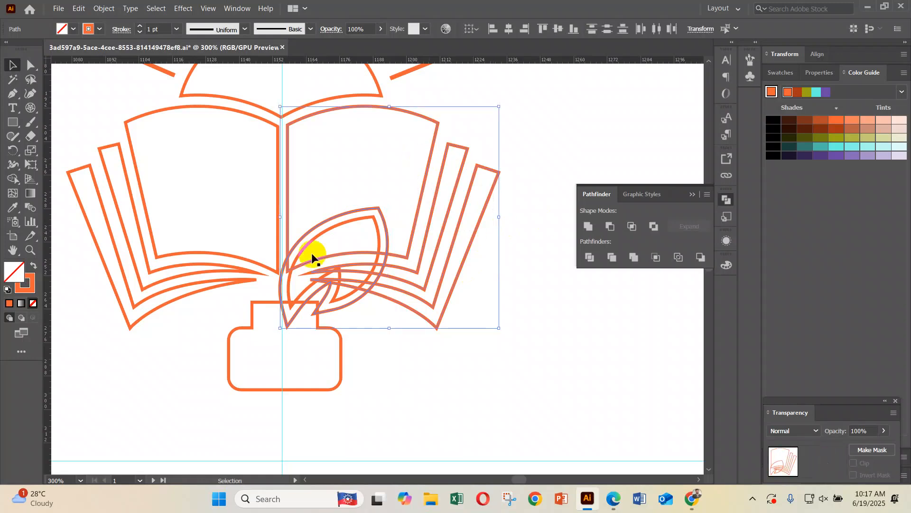
{"action": "left_click", "coordinate": [18, 181]}
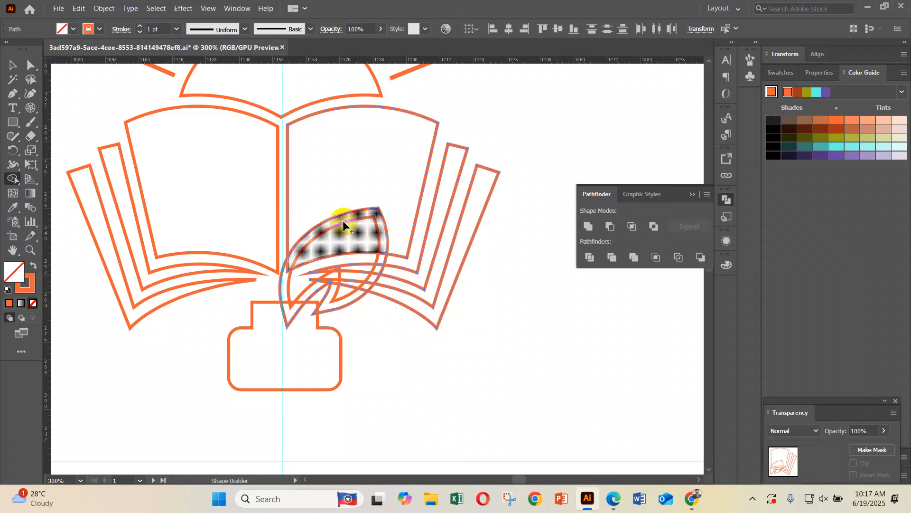
{"action": "left_click_drag", "start_coordinate": [349, 243], "coordinate": [357, 290]}
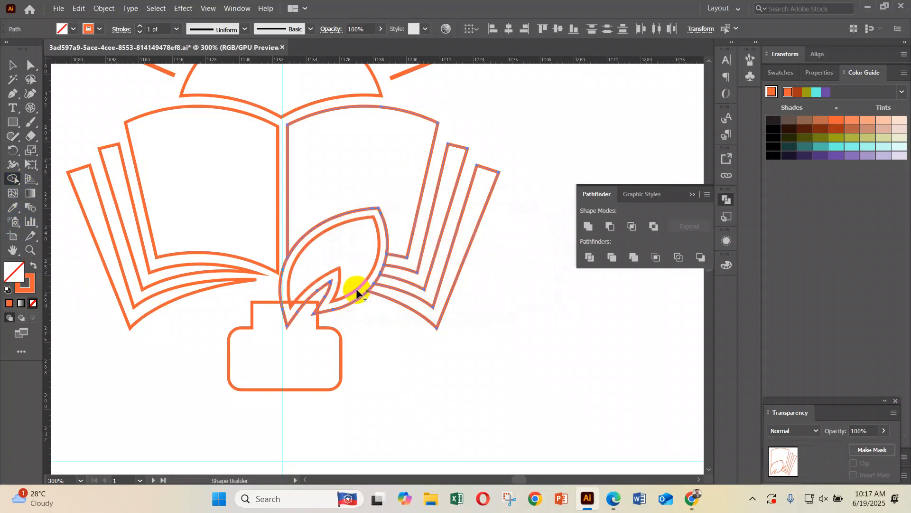
{"action": "left_click", "coordinate": [11, 66]}
{"action": "key", "text": "ctrl+z"}
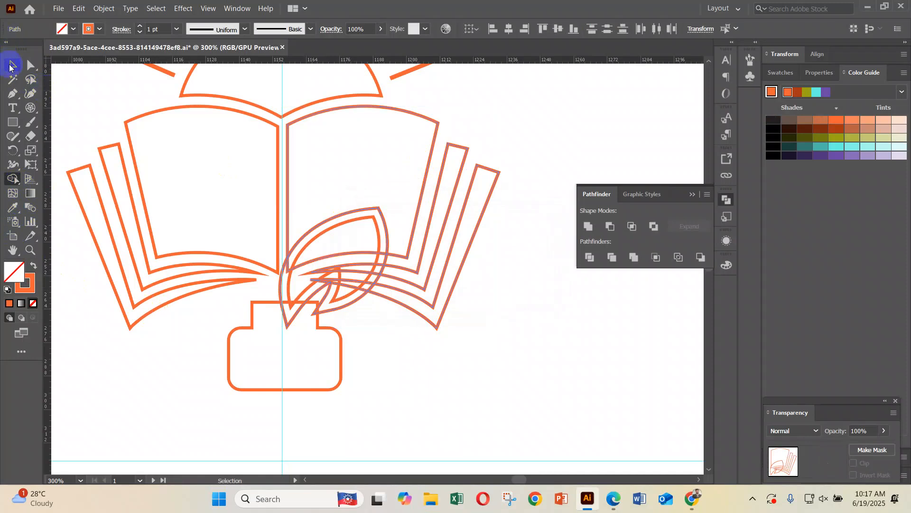
Try moving the outer feather outline leftward across the book, and undo the move.
{"action": "left_click", "coordinate": [431, 365]}
{"action": "left_click_drag", "start_coordinate": [385, 233], "coordinate": [279, 240]}
{"action": "key", "text": "ctrl+z"}
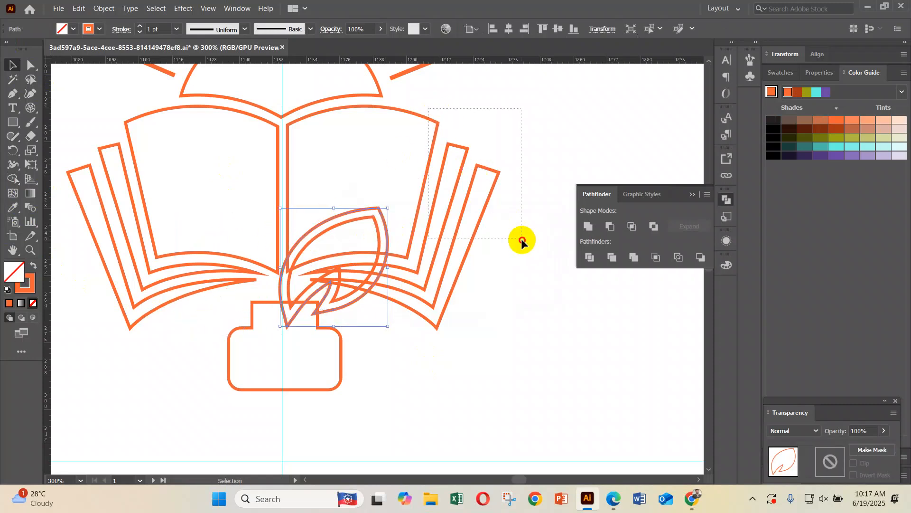
Merge all regions inside the outer feather outline with the Shape Builder, cutting the right page and strips off at its edge.
{"action": "left_click_drag", "start_coordinate": [521, 238], "coordinate": [525, 246]}
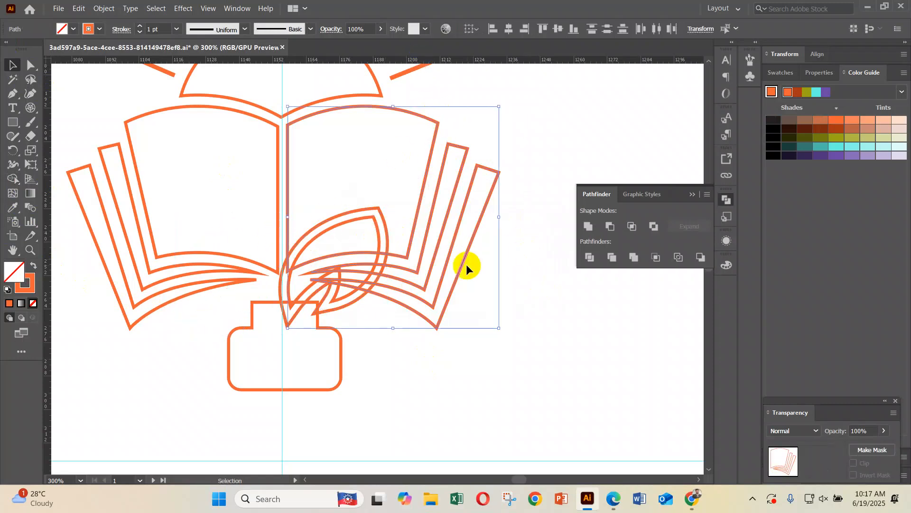
{"action": "left_click", "coordinate": [386, 228], "text": "shift"}
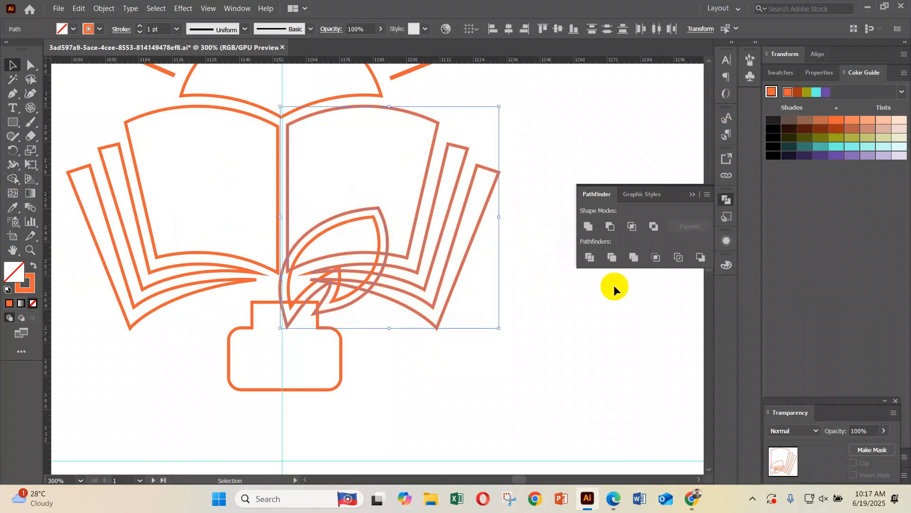
{"action": "left_click", "coordinate": [13, 179]}
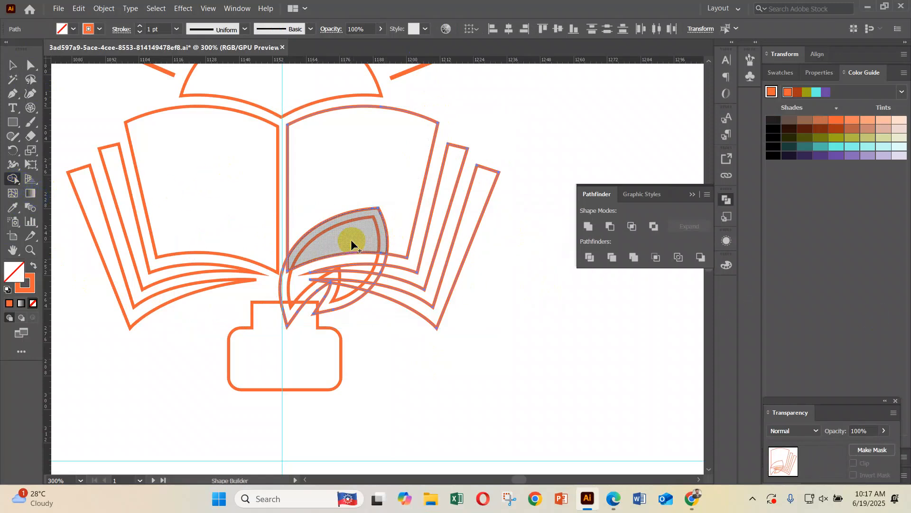
{"action": "left_click_drag", "start_coordinate": [342, 229], "coordinate": [341, 259]}
{"action": "left_click_drag", "start_coordinate": [345, 291], "coordinate": [344, 288]}
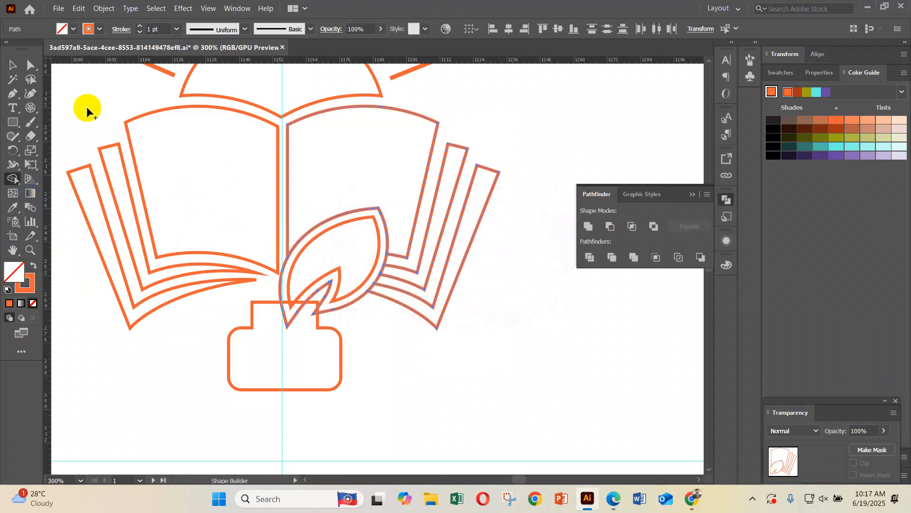
Delete the outer feather outline, leaving a gap between the inner feather and the cut page and strips.
{"action": "left_click", "coordinate": [24, 70]}
{"action": "left_click", "coordinate": [445, 337]}
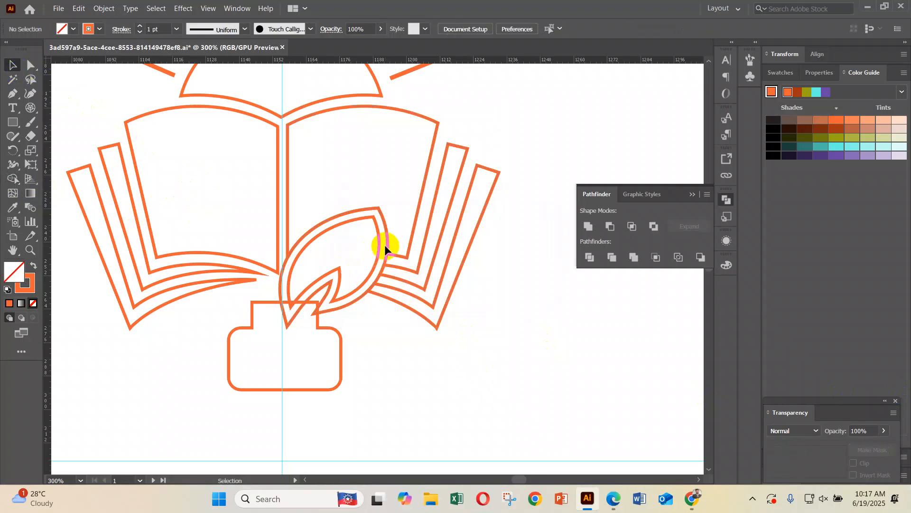
{"action": "left_click", "coordinate": [386, 248]}
{"action": "key", "text": "ctrl+shift+a"}
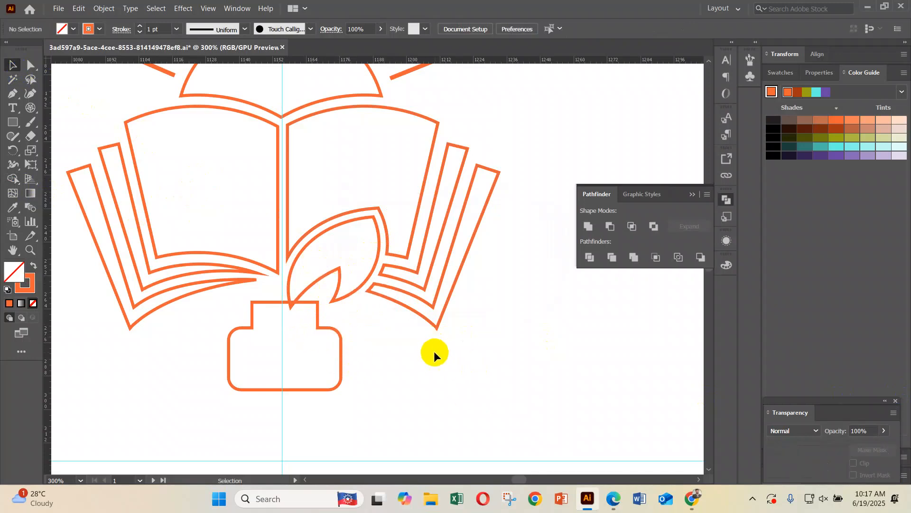
Swap fill and stroke on both book pages, the feather and the inkpot for solid orange shapes without a stroke.
{"action": "scroll", "coordinate": [457, 364], "scroll_direction": "down", "scroll_amount": 5}
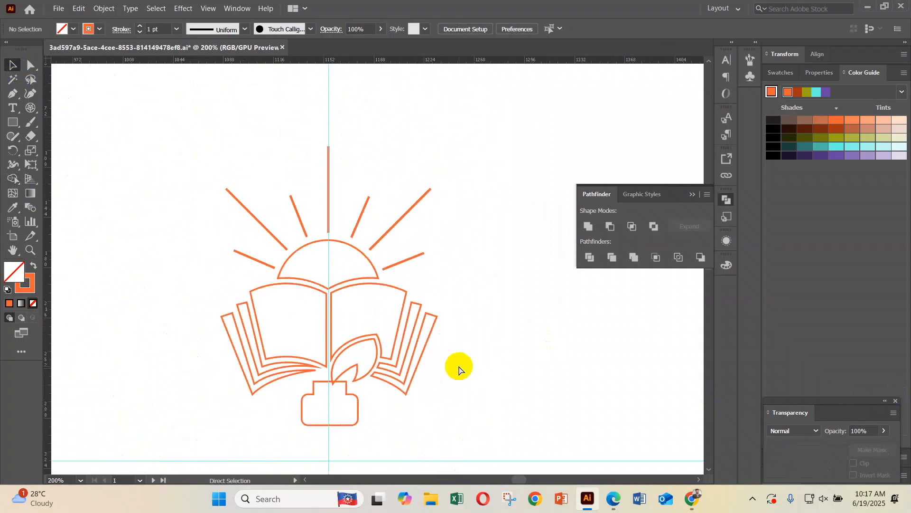
{"action": "scroll", "coordinate": [458, 369], "scroll_direction": "down", "scroll_amount": 2}
{"action": "left_click_drag", "start_coordinate": [470, 370], "coordinate": [46, 284]}
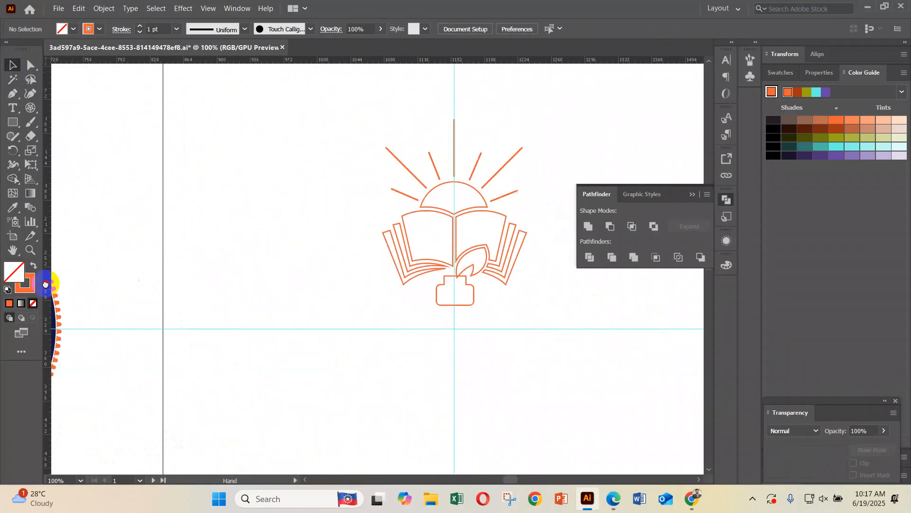
{"action": "left_click", "coordinate": [447, 221]}
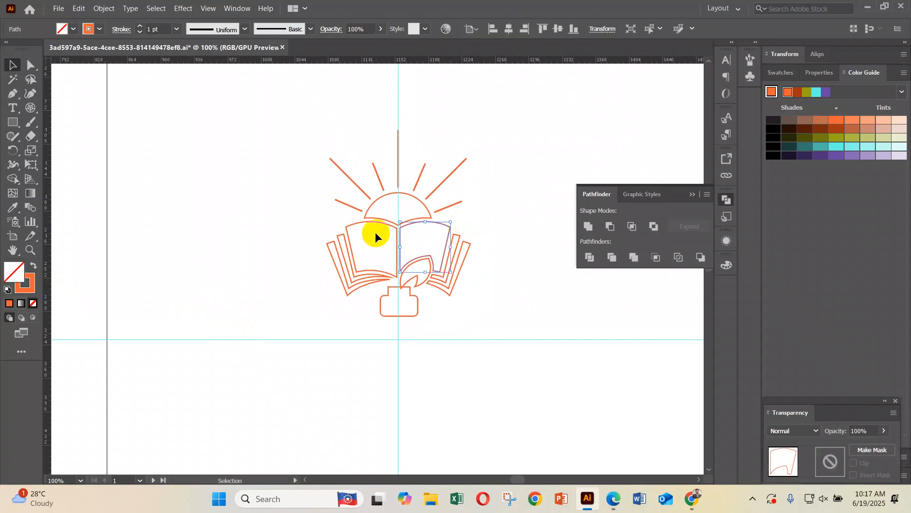
{"action": "left_click", "coordinate": [354, 223], "text": "shift"}
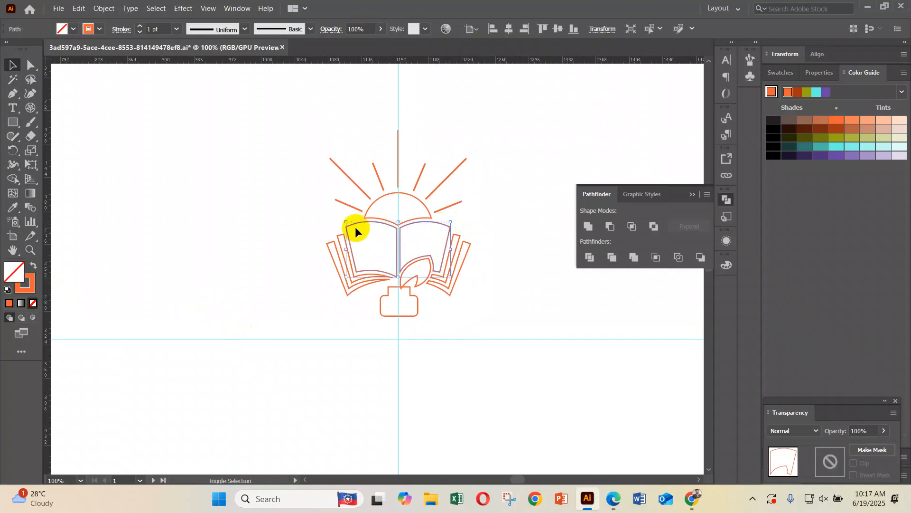
{"action": "left_click", "coordinate": [33, 267]}
{"action": "left_click", "coordinate": [230, 350]}
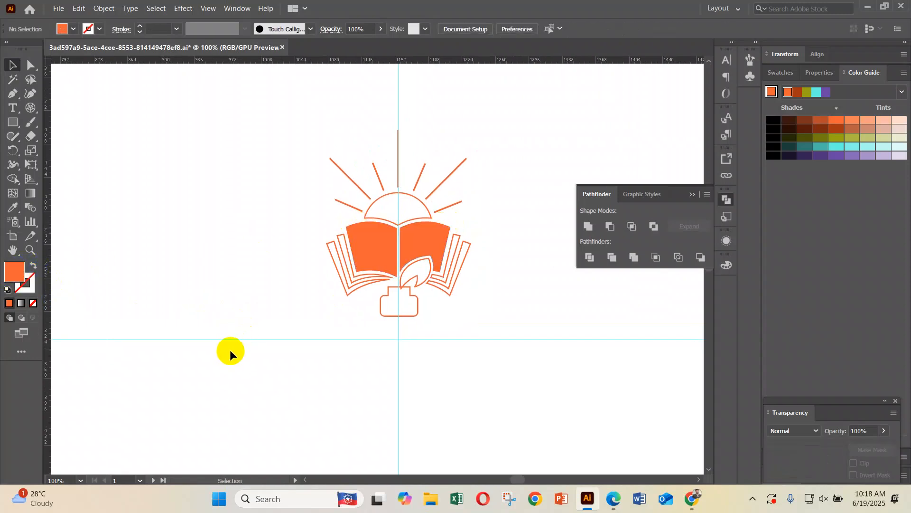
{"action": "left_click", "coordinate": [396, 287]}
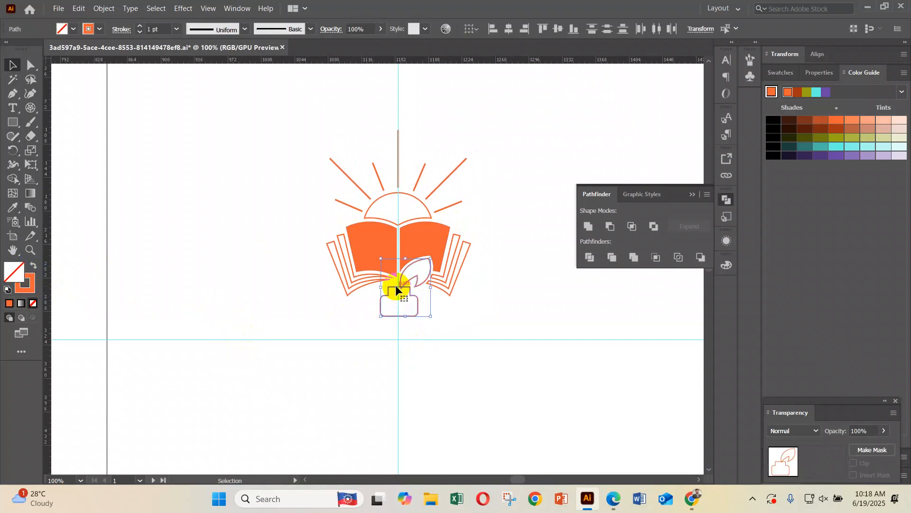
{"action": "left_click", "coordinate": [33, 267]}
Recolour the two book pages olive green and the feather and inkpot dark brown using the color guide's shades.
{"action": "left_click", "coordinate": [438, 240]}
{"action": "left_click", "coordinate": [366, 236], "text": "shift"}
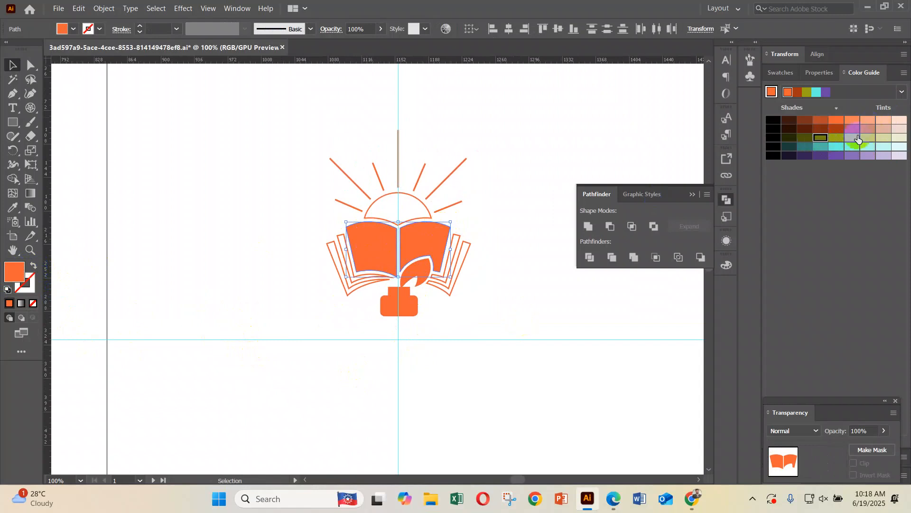
{"action": "left_click", "coordinate": [836, 138]}
{"action": "left_click", "coordinate": [401, 304]}
{"action": "left_click", "coordinate": [418, 272], "text": "shift"}
{"action": "left_click", "coordinate": [791, 133]}
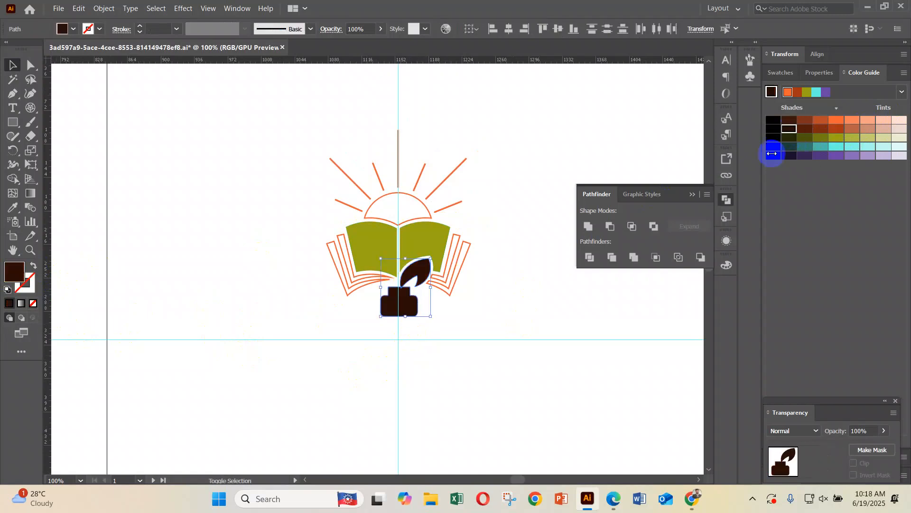
{"action": "left_click", "coordinate": [650, 344]}
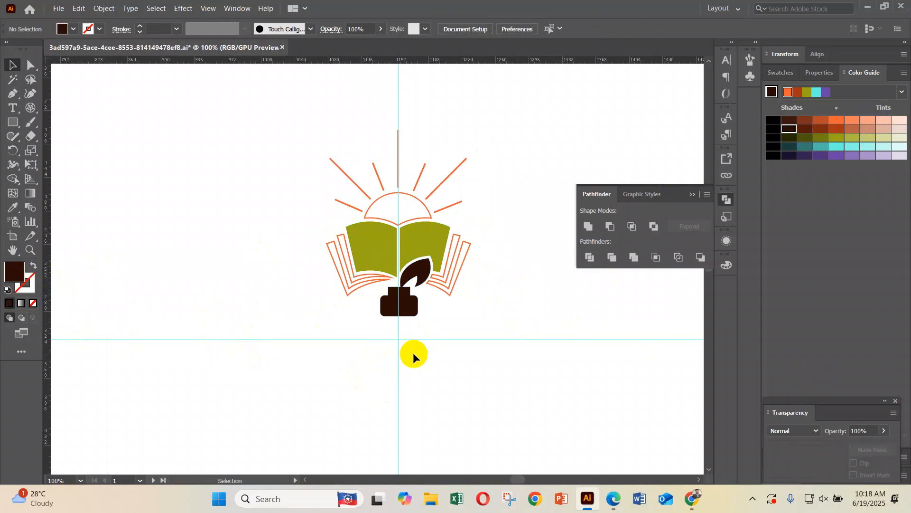
Select the whole emblem and examine the finished reference badge and the empty badge on the artboard.
{"action": "left_click_drag", "start_coordinate": [306, 132], "coordinate": [530, 451]}
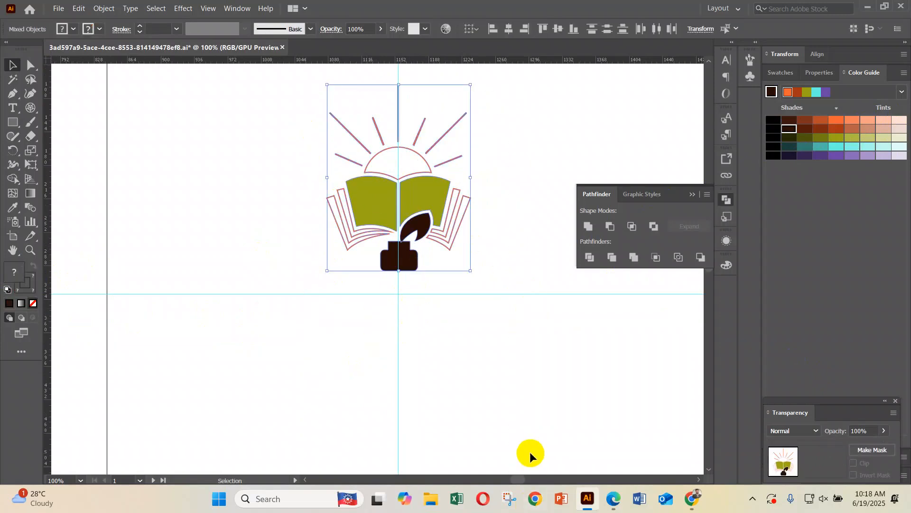
{"action": "key", "text": "ctrl+minus"}
{"action": "key", "text": "ctrl+minus"}
{"action": "key", "text": "ctrl+minus"}
{"action": "key", "text": "ctrl+minus"}
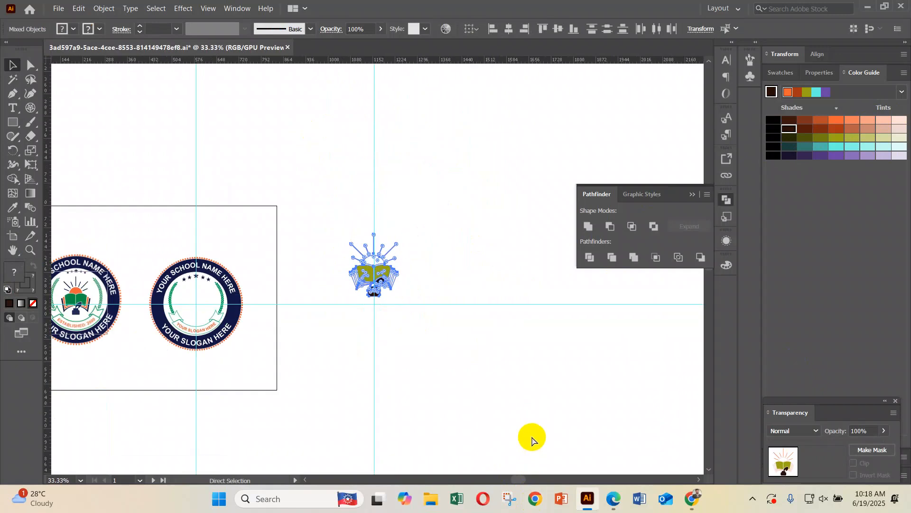
{"action": "left_click_drag", "start_coordinate": [253, 295], "coordinate": [377, 384]}
{"action": "left_click_drag", "start_coordinate": [335, 383], "coordinate": [481, 307]}
{"action": "left_click_drag", "start_coordinate": [354, 321], "coordinate": [362, 310]}
{"action": "left_click_drag", "start_coordinate": [424, 350], "coordinate": [423, 327]}
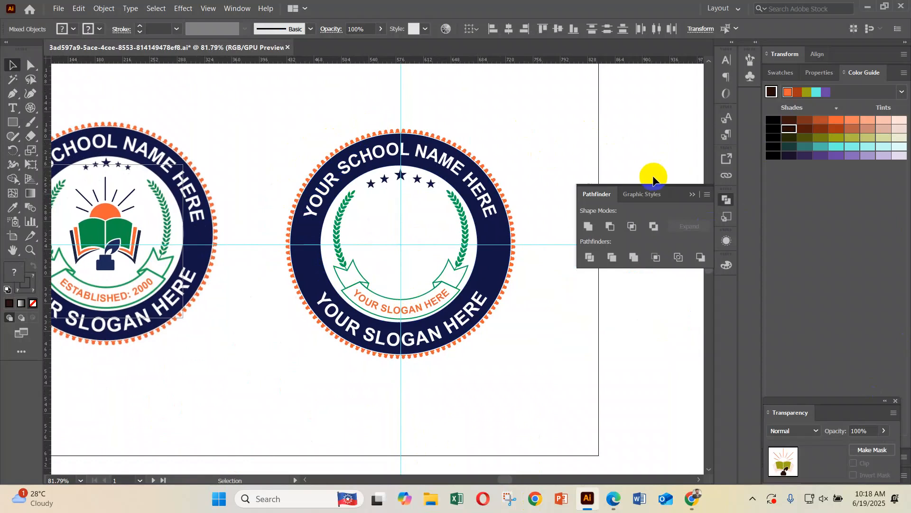
{"action": "key", "text": "space"}
{"action": "left_click_drag", "start_coordinate": [451, 279], "coordinate": [394, 290]}
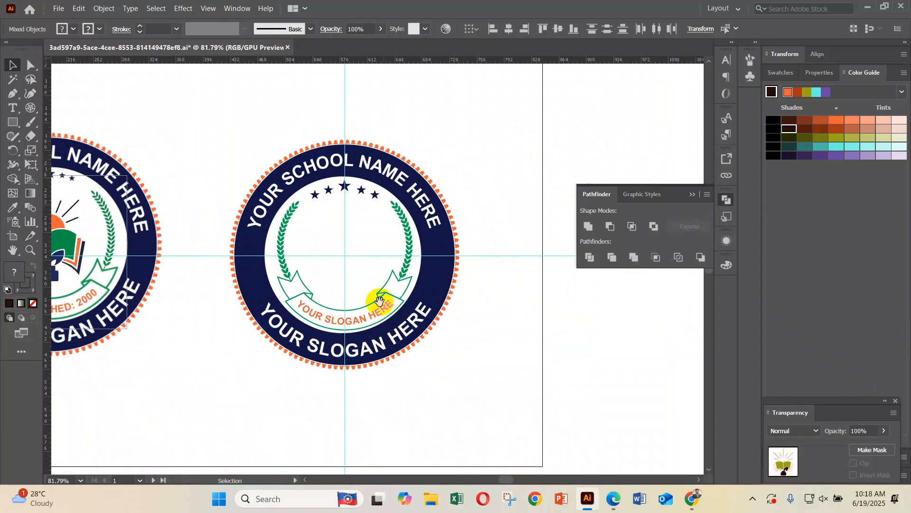
{"action": "key", "text": "space"}
{"action": "left_click_drag", "start_coordinate": [372, 313], "coordinate": [323, 307]}
{"action": "left_click_drag", "start_coordinate": [410, 322], "coordinate": [378, 315]}
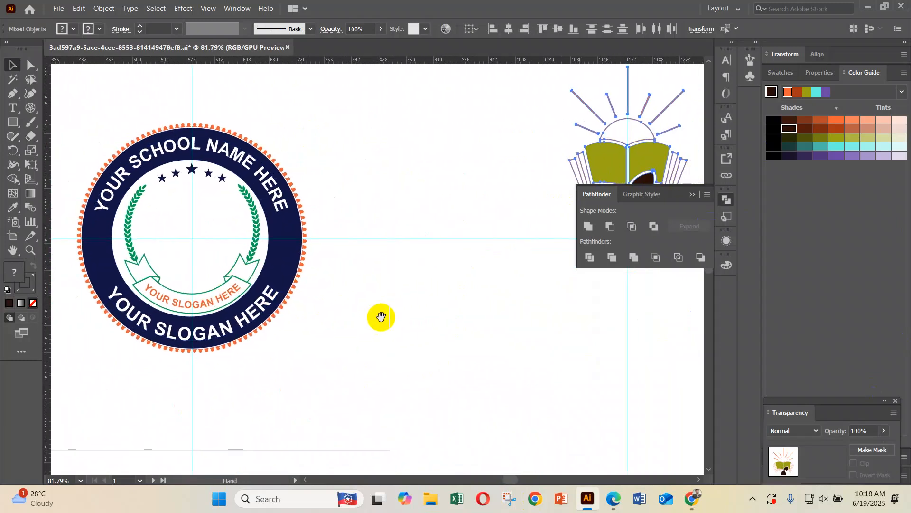